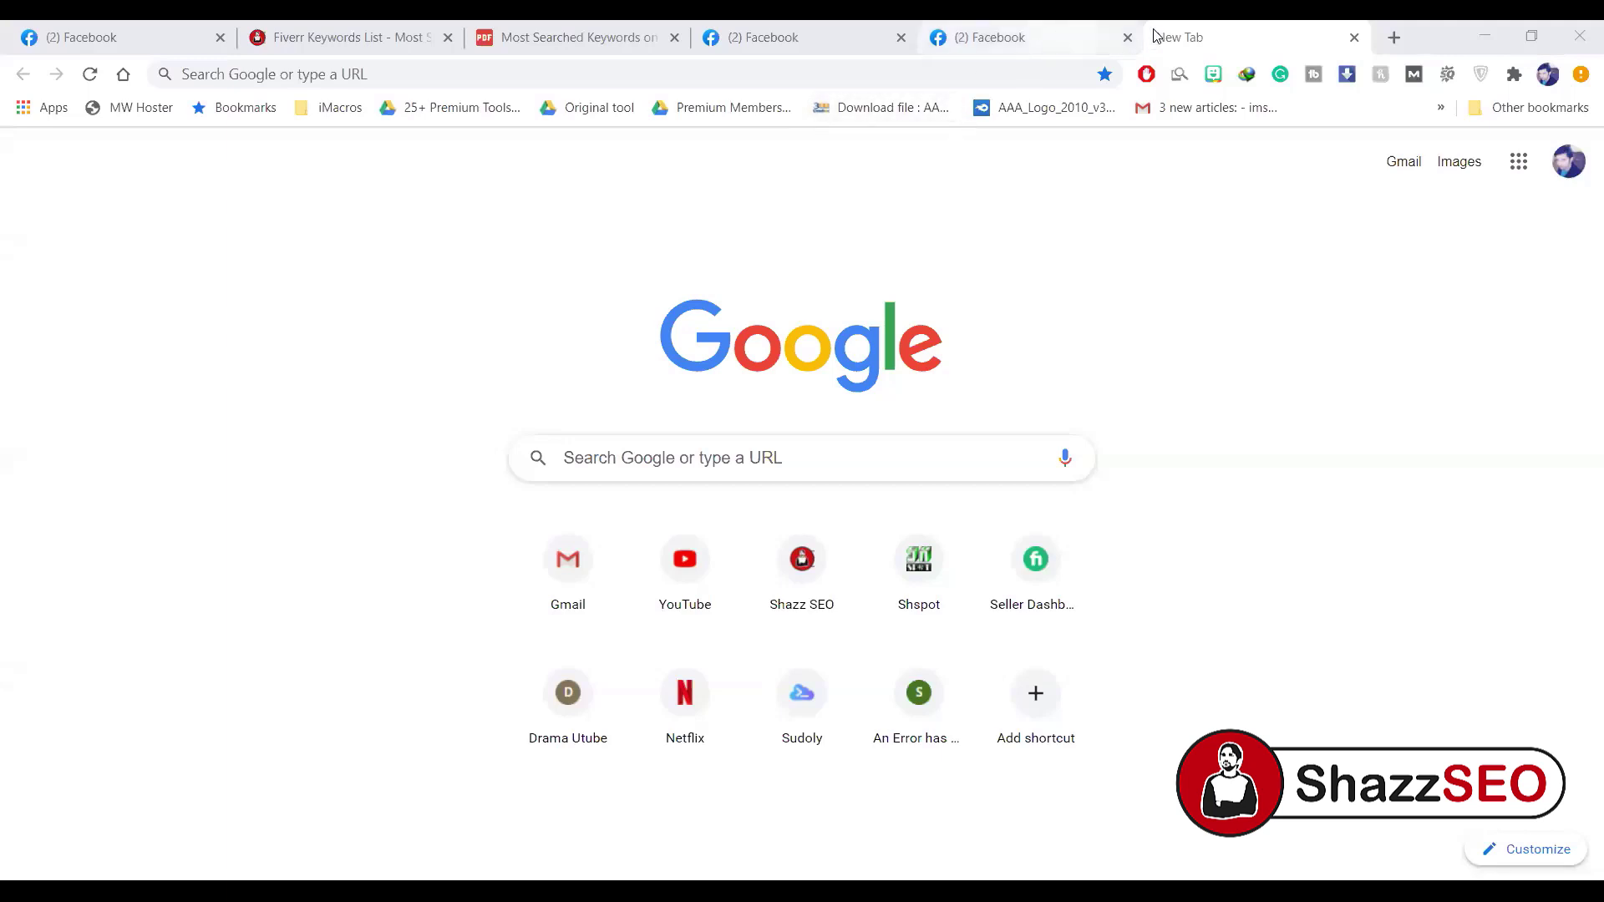
Open the Canva website at canva.com
{"action": "left_click", "coordinate": [812, 74]}
{"action": "type", "text": "can"}
{"action": "key", "text": "Return"}
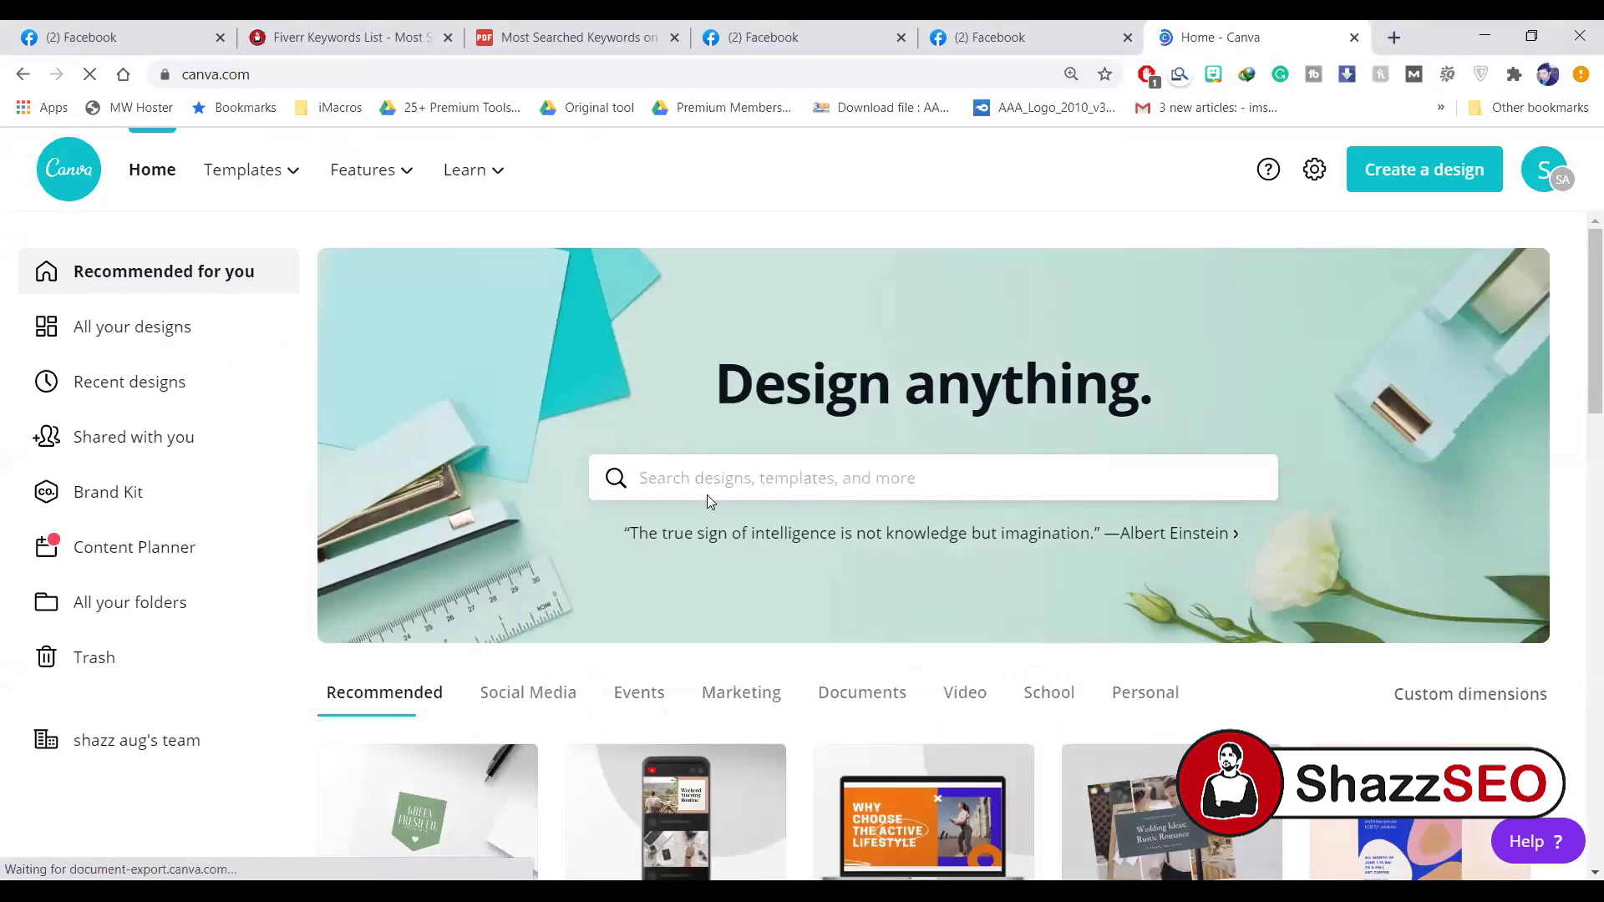
Start a new logo design and apply the Moon Interior Design template to its blank page
{"action": "scroll", "coordinate": [1561, 576], "scroll_direction": "down", "scroll_amount": 3}
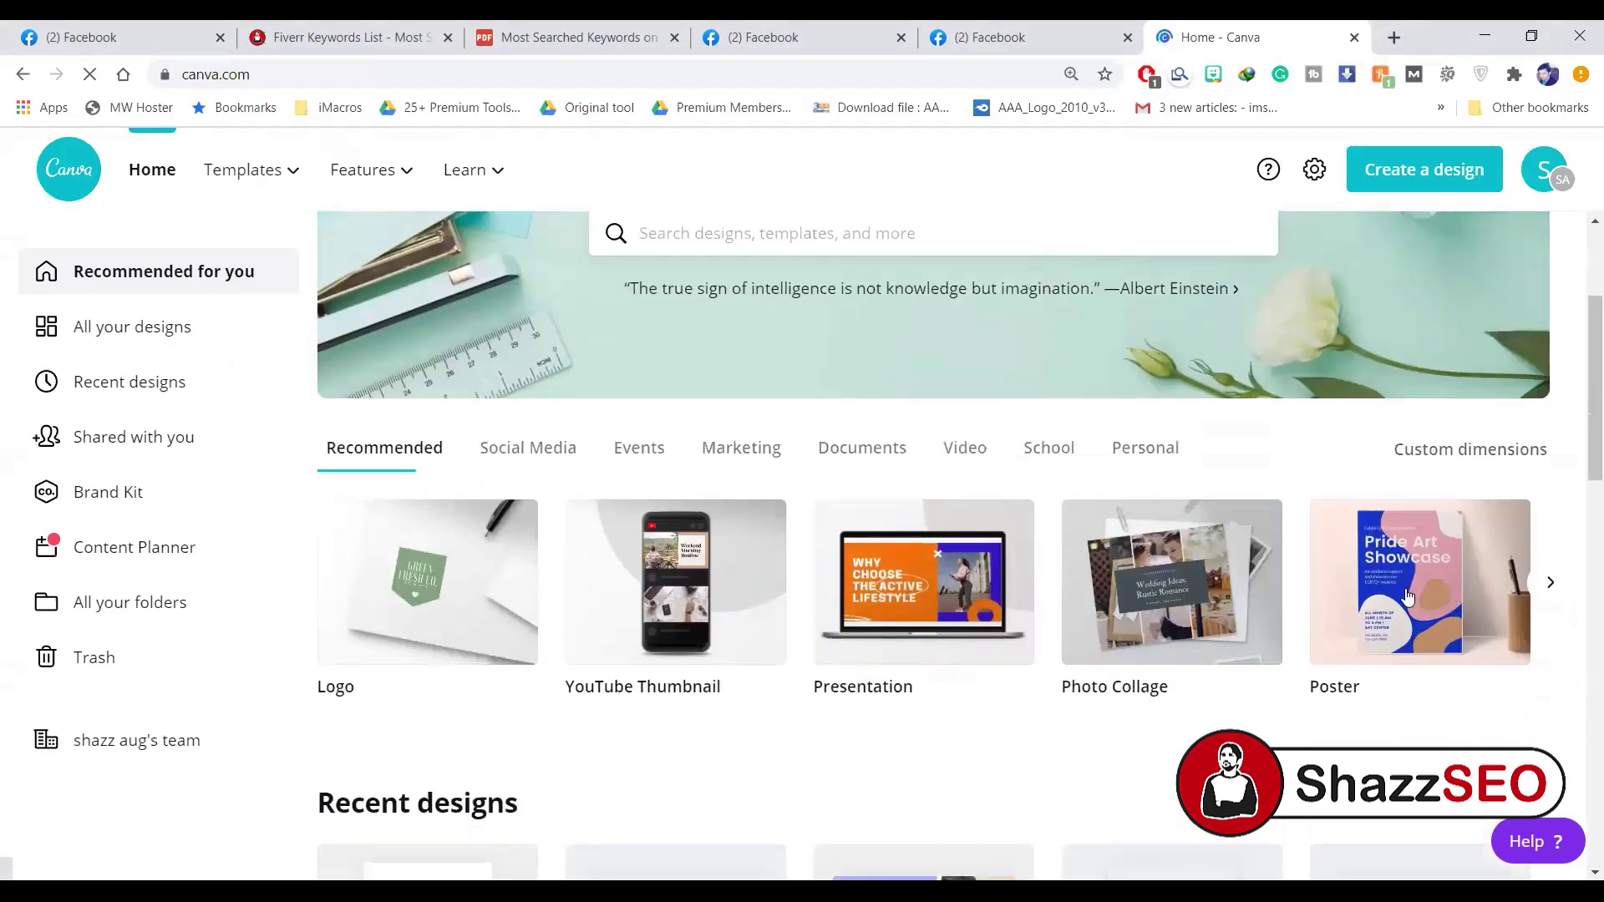
{"action": "scroll", "coordinate": [1339, 548], "scroll_direction": "down", "scroll_amount": 1}
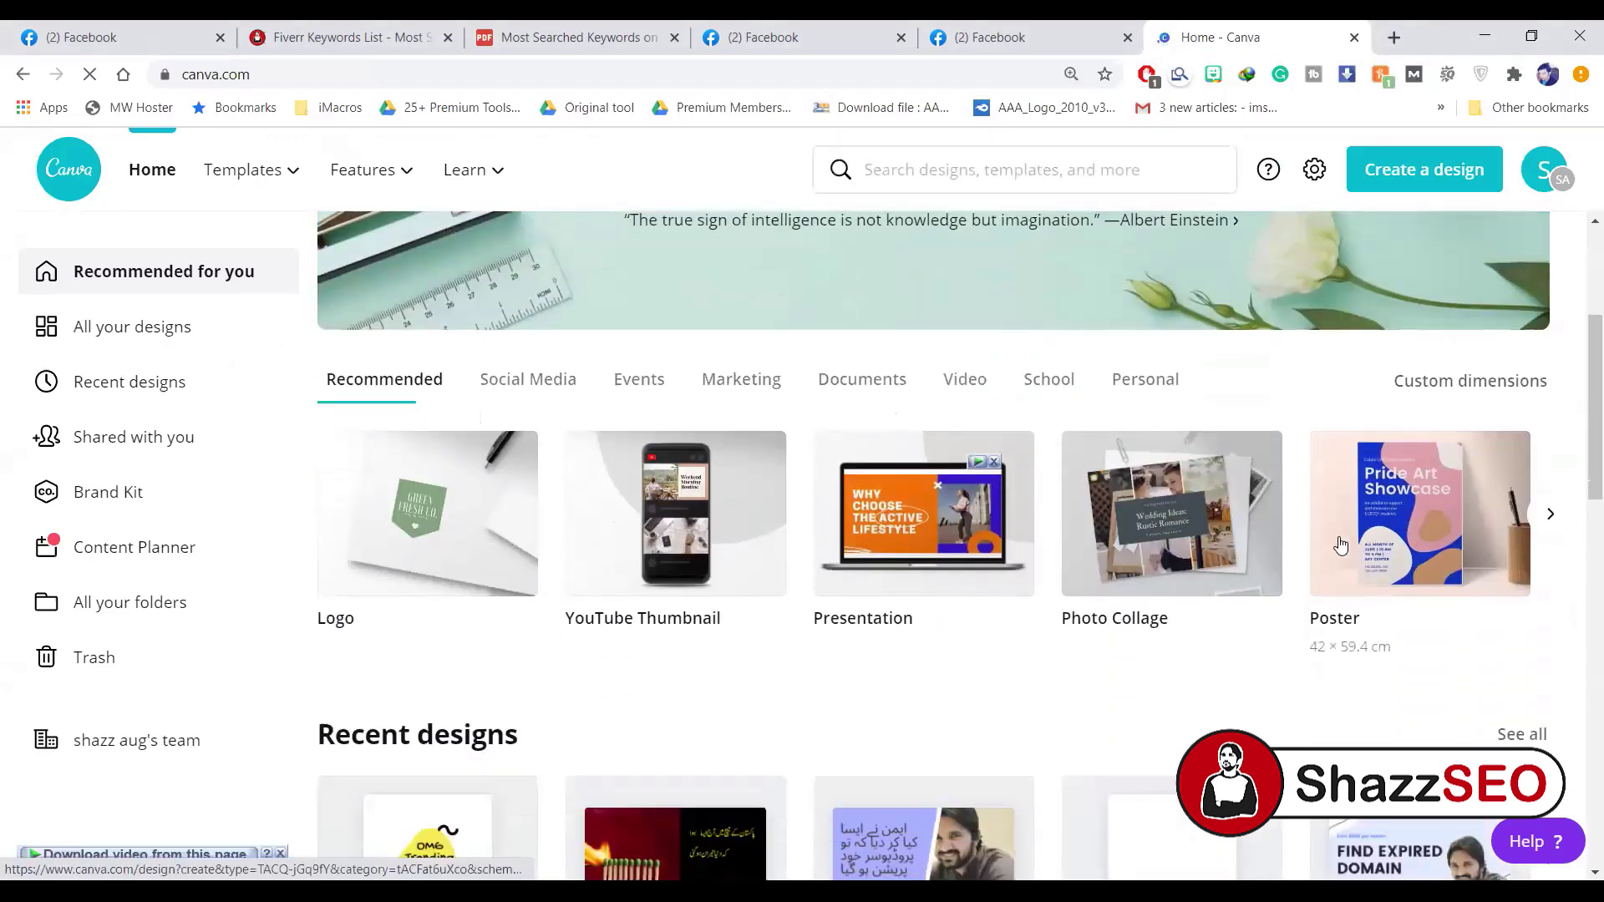
{"action": "scroll", "coordinate": [1338, 544], "scroll_direction": "up", "scroll_amount": 3}
{"action": "scroll", "coordinate": [1338, 543], "scroll_direction": "up", "scroll_amount": 1}
{"action": "scroll", "coordinate": [1337, 545], "scroll_direction": "down", "scroll_amount": 1}
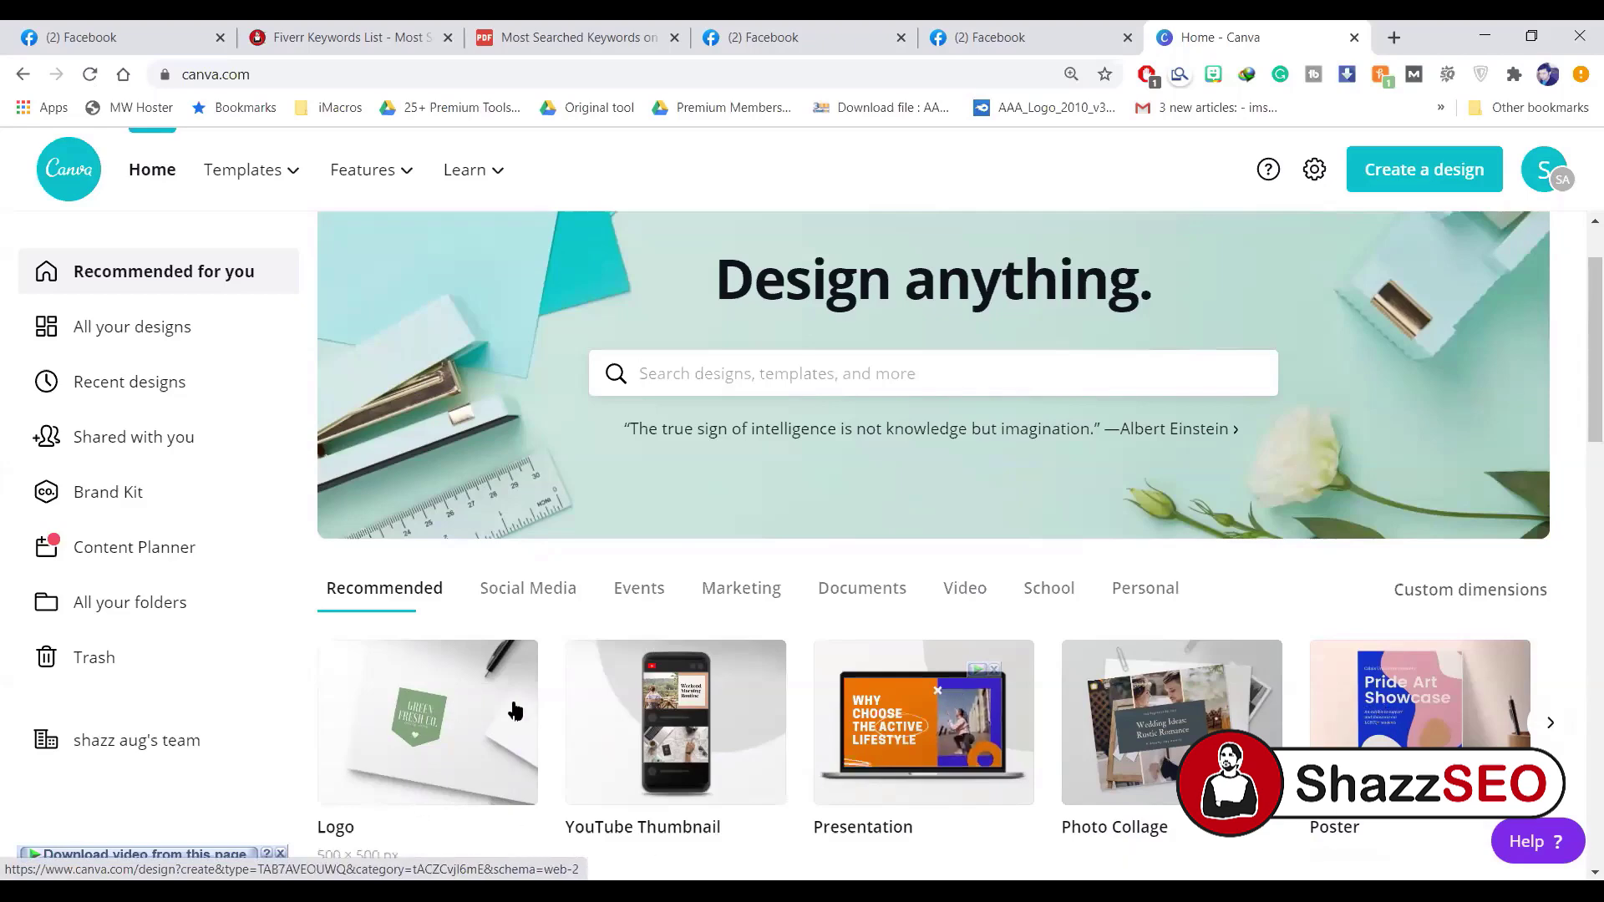
{"action": "left_click", "coordinate": [459, 720]}
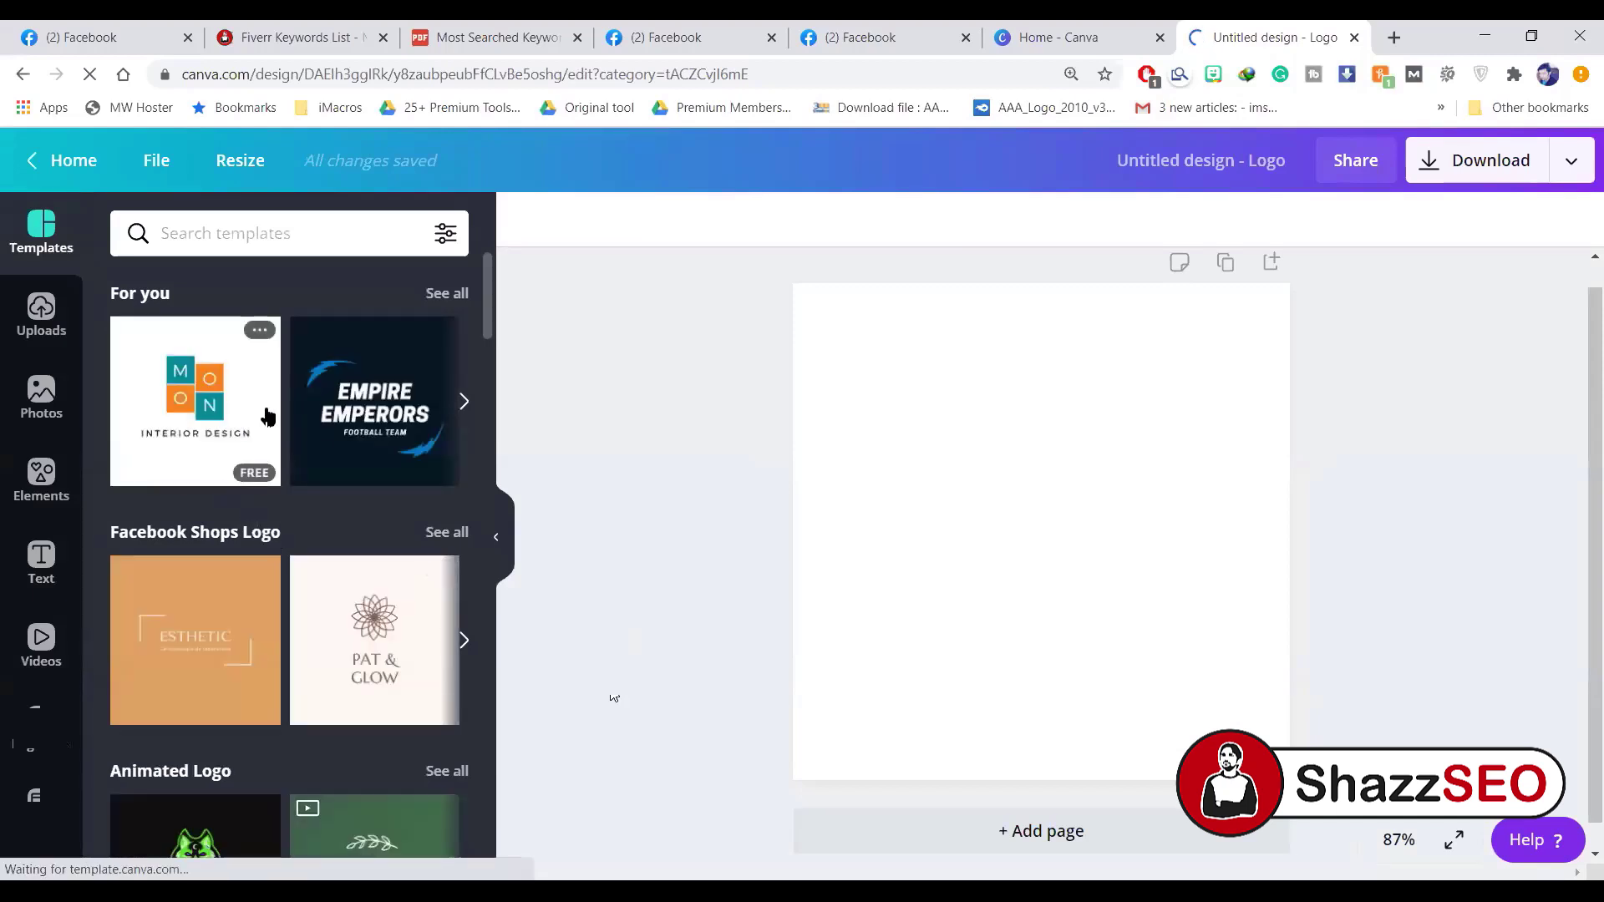
{"action": "left_click", "coordinate": [201, 427]}
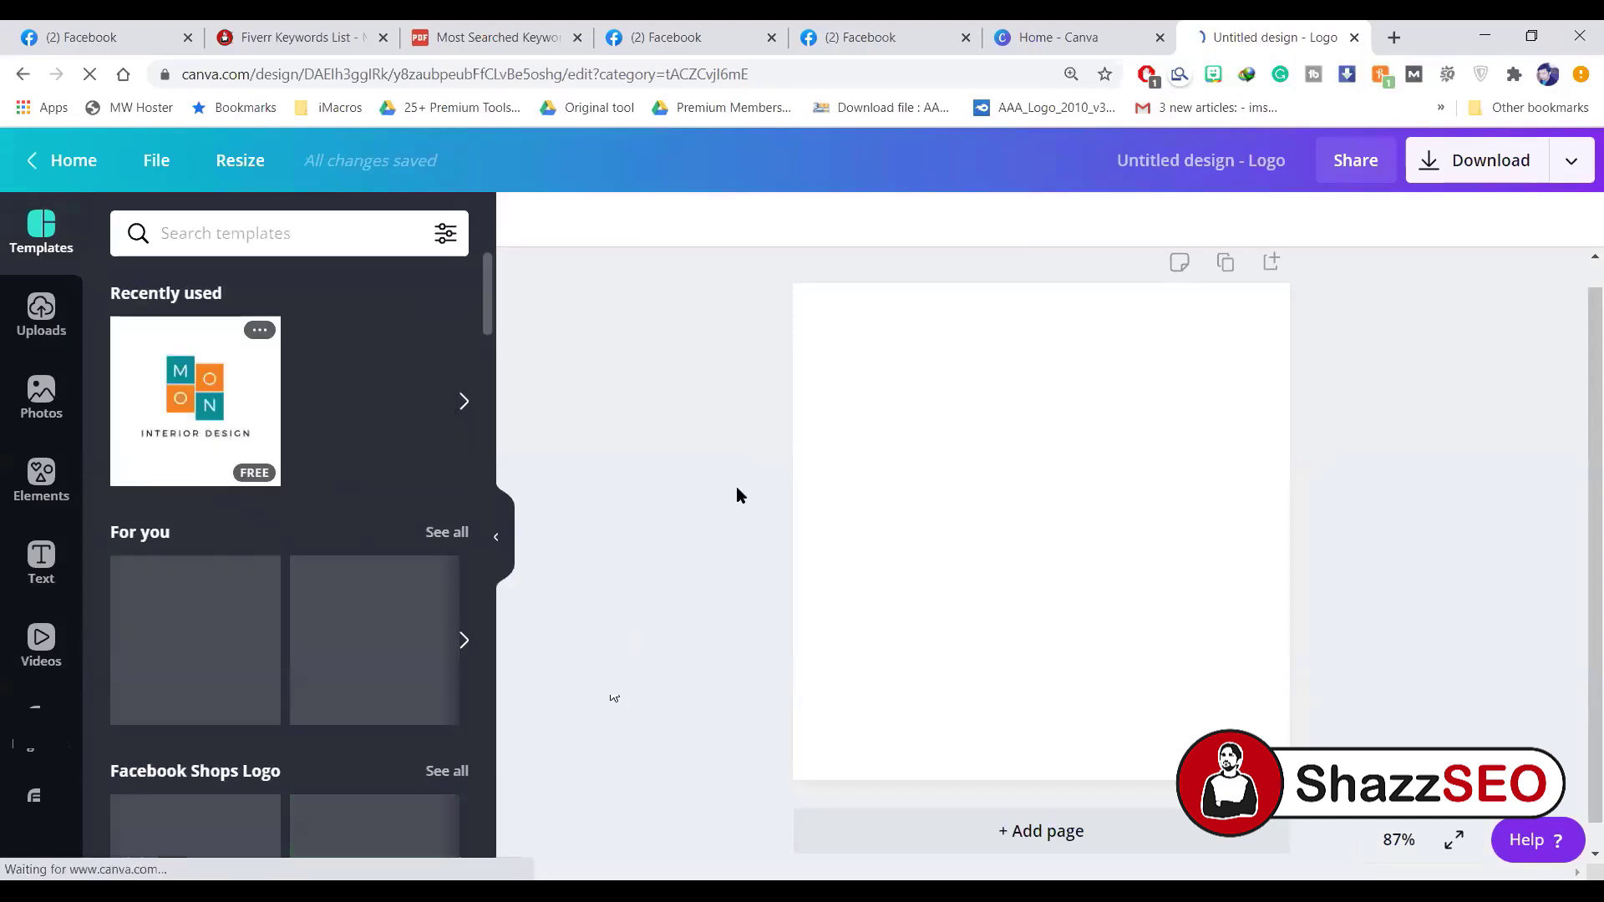
{"action": "left_click", "coordinate": [1178, 444]}
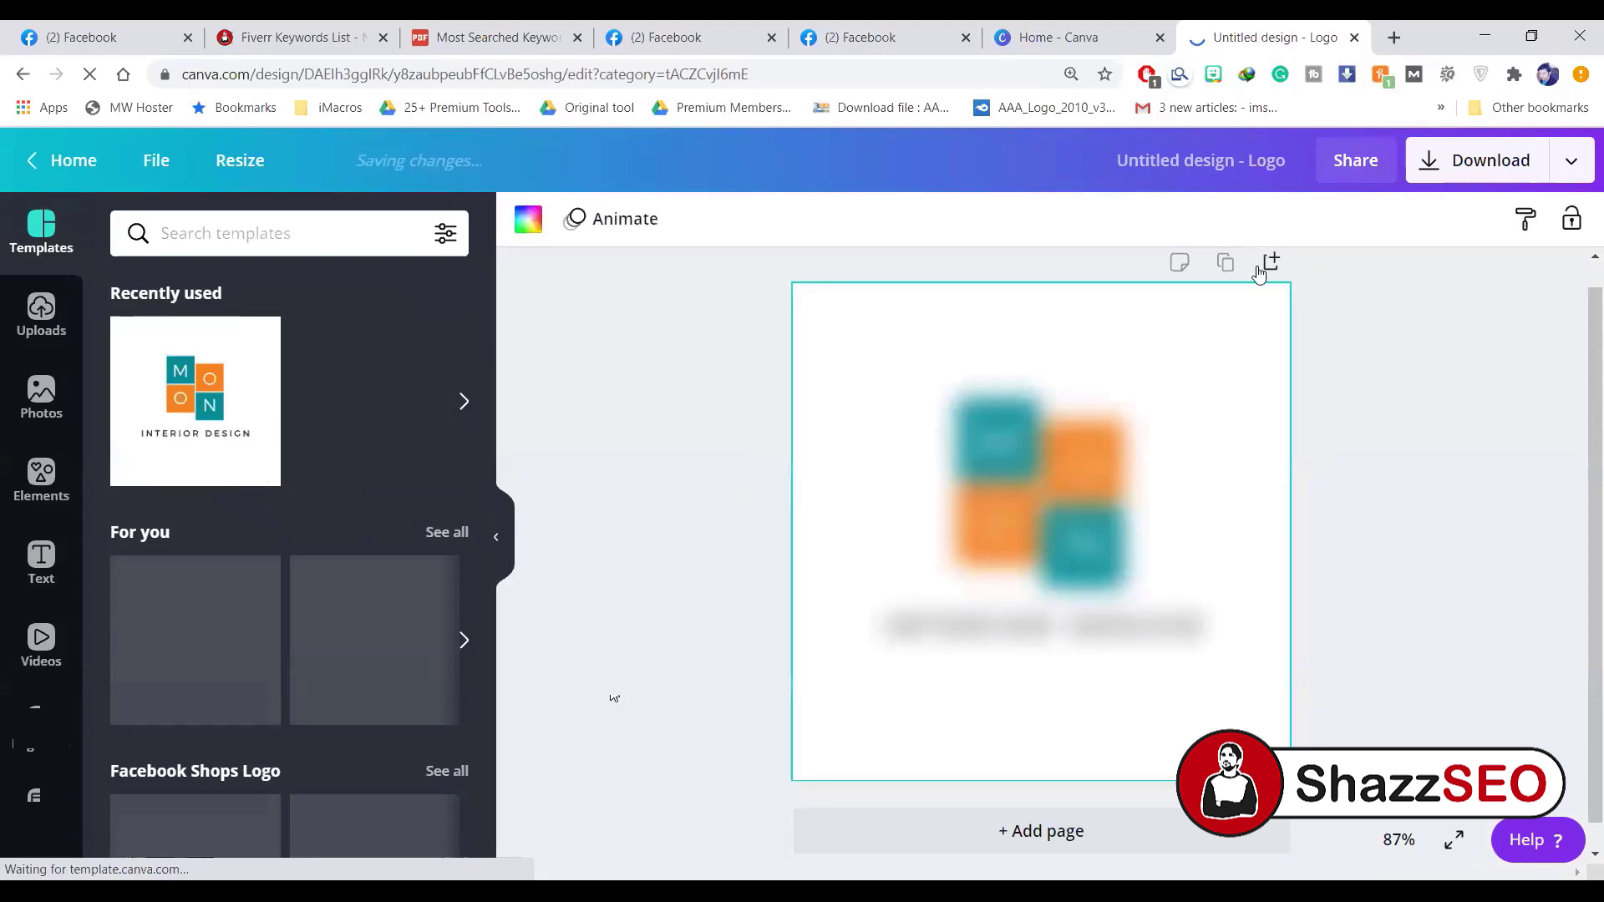
Search Google in a new tab for "urdu input tools" and open the Urdu Google Input Tools page
{"action": "left_click", "coordinate": [1393, 37]}
{"action": "type", "text": "urdu"}
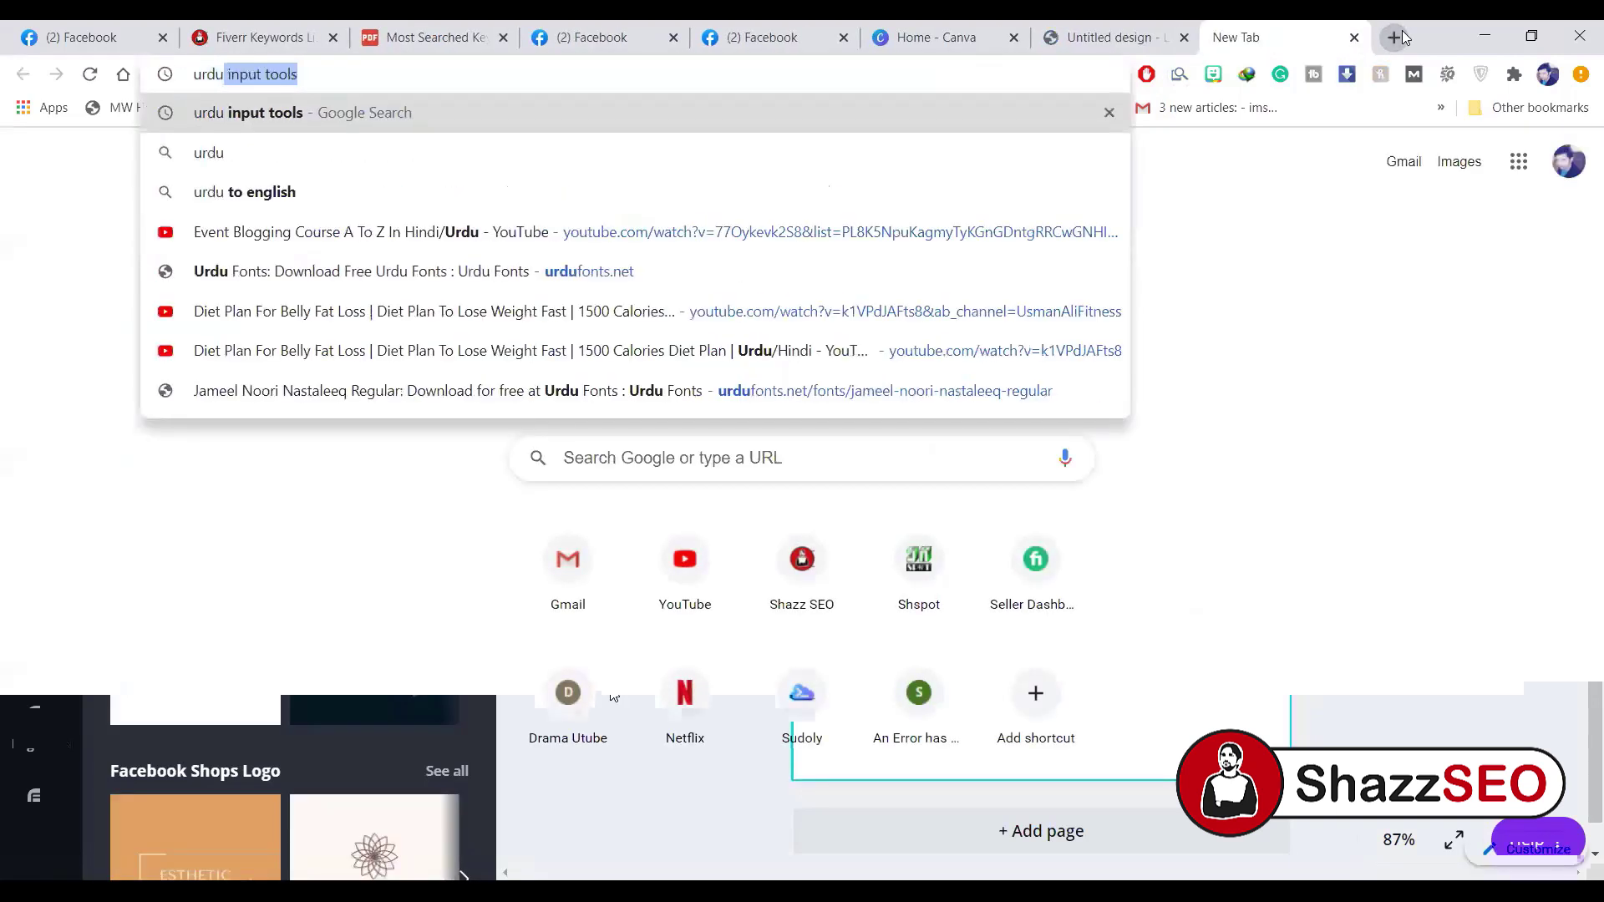
{"action": "key", "text": "Return"}
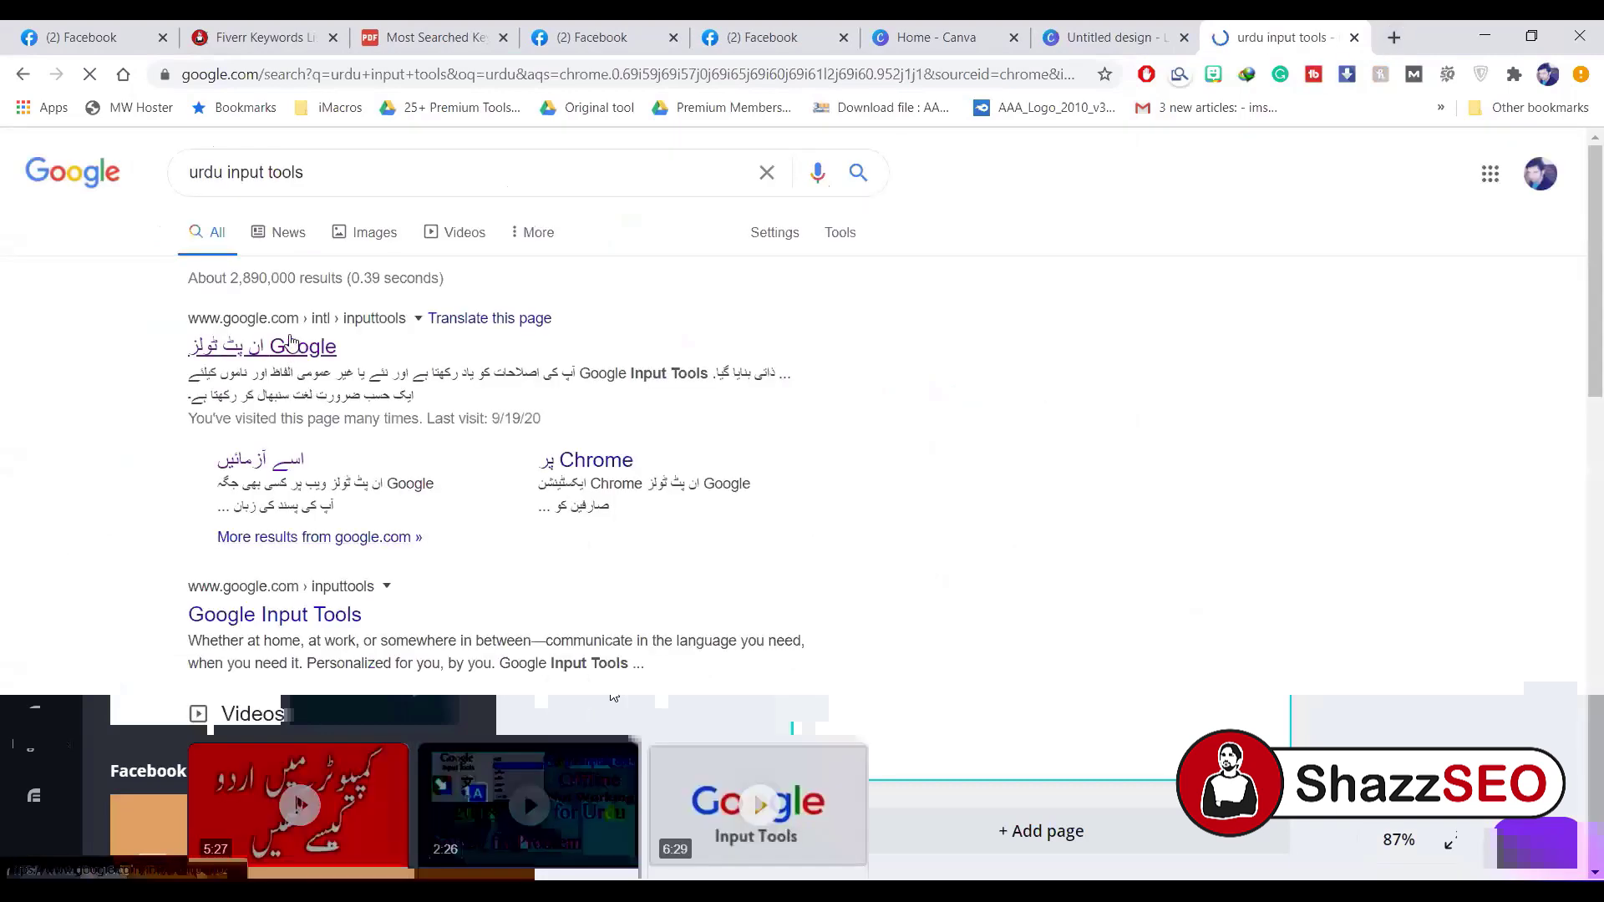
{"action": "left_click", "coordinate": [294, 349]}
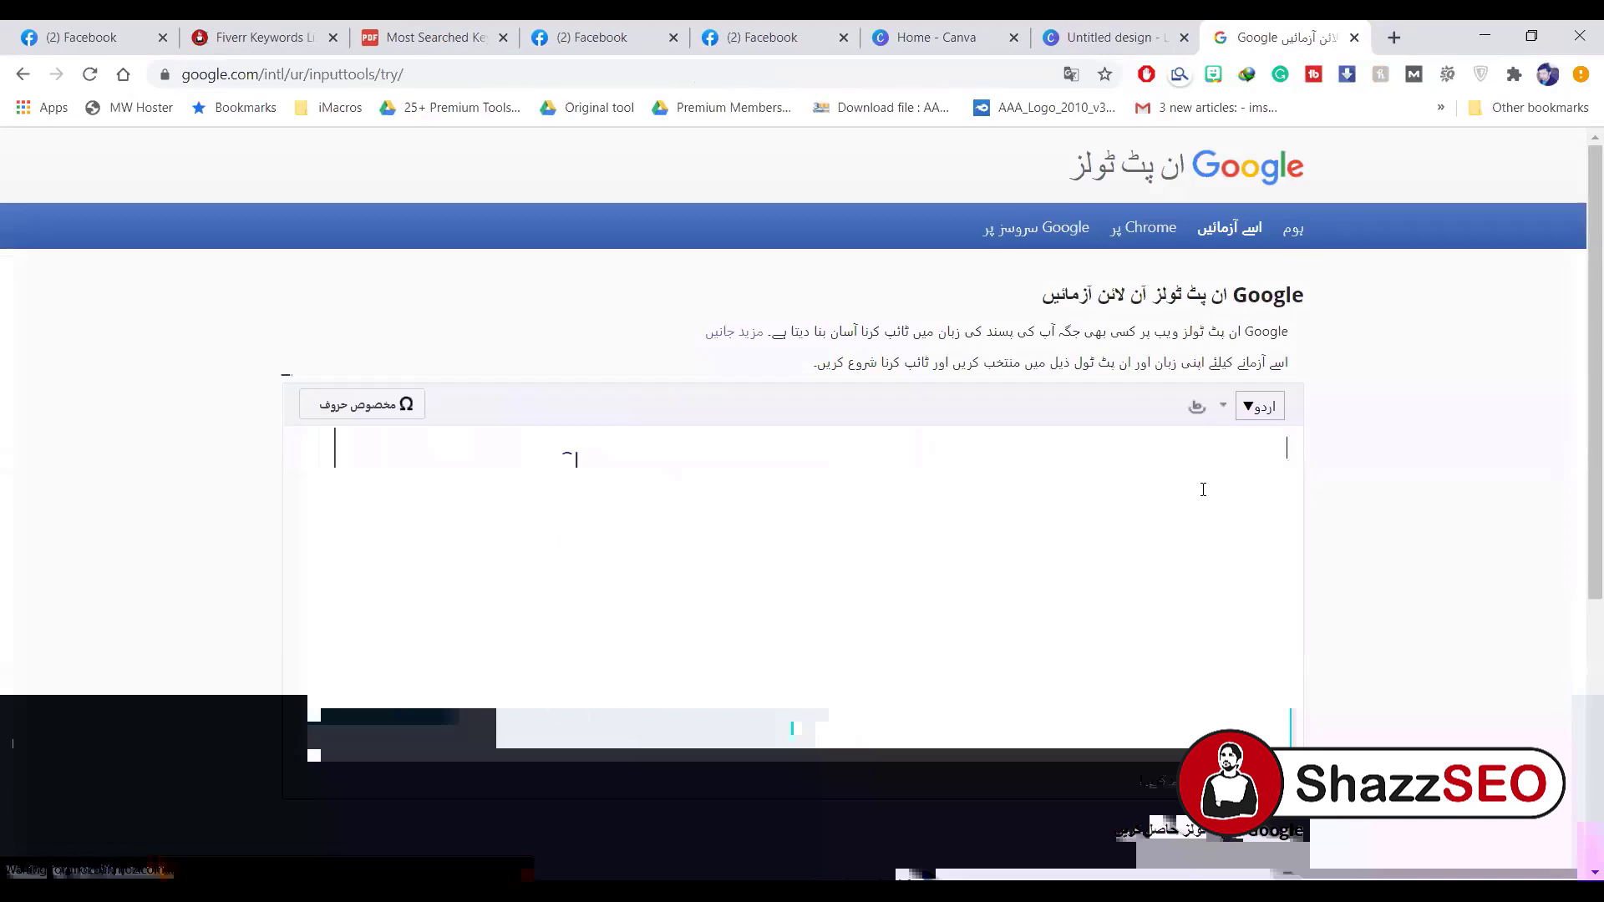
Write the person's first name in Urdu script using the online input tool and copy it
{"action": "type", "text": "shahzai"}
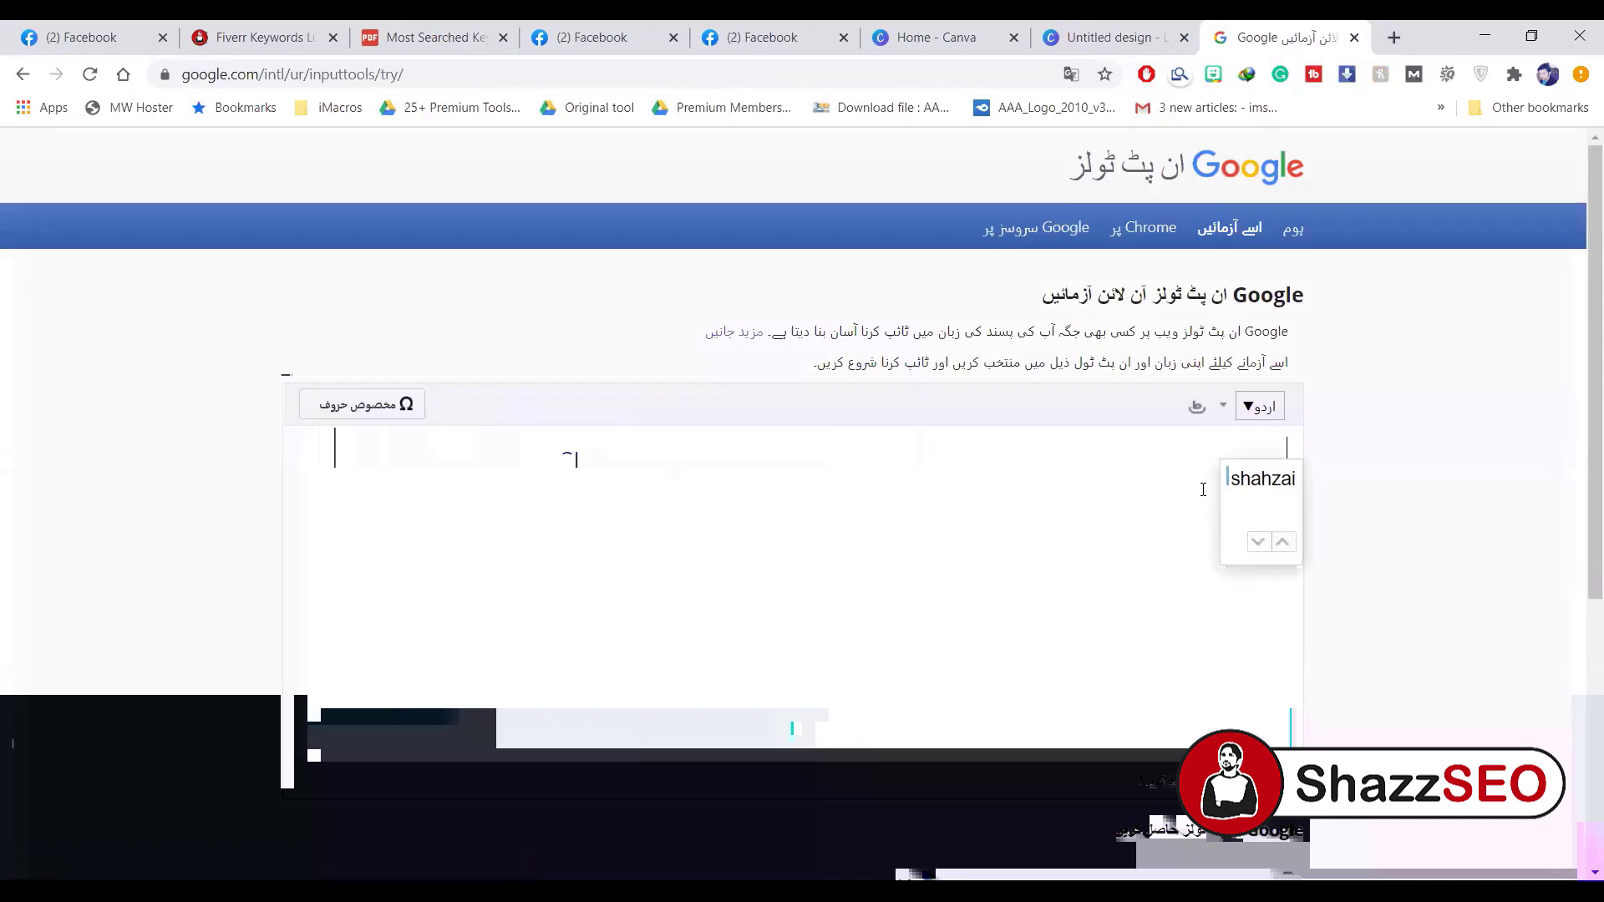
{"action": "type", "text": "b"}
{"action": "key", "text": "ctrl+a"}
{"action": "key", "text": "ctrl+c"}
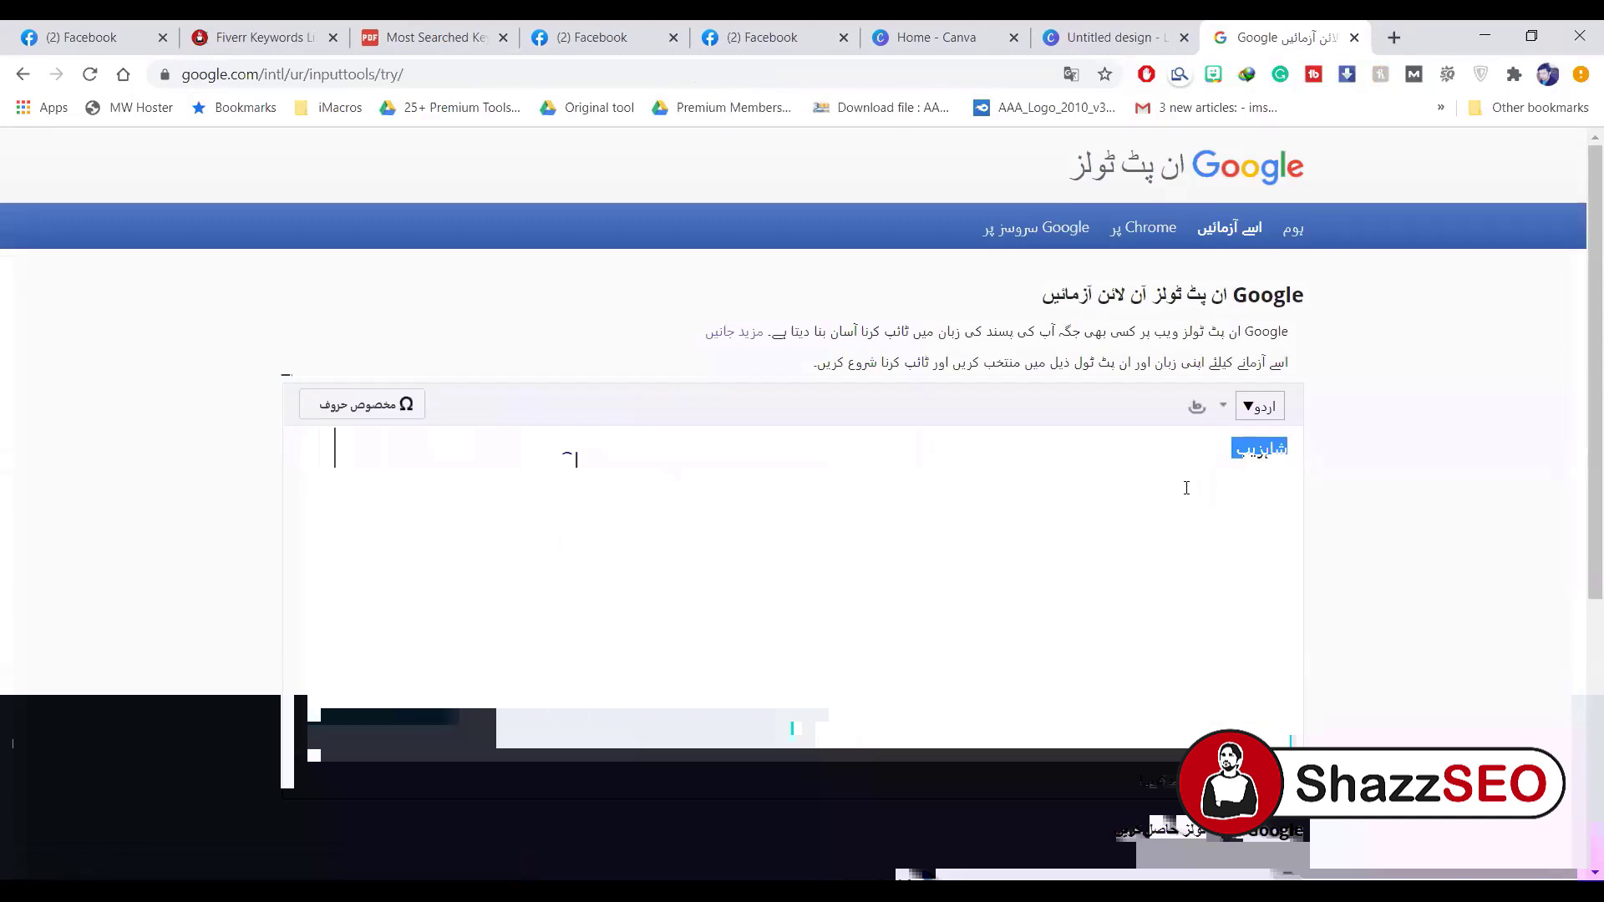
Replace the "INTERIOR DESIGN" text in the Canva logo with the copied Urdu name
{"action": "left_click", "coordinate": [1086, 36]}
{"action": "left_click", "coordinate": [1044, 622]}
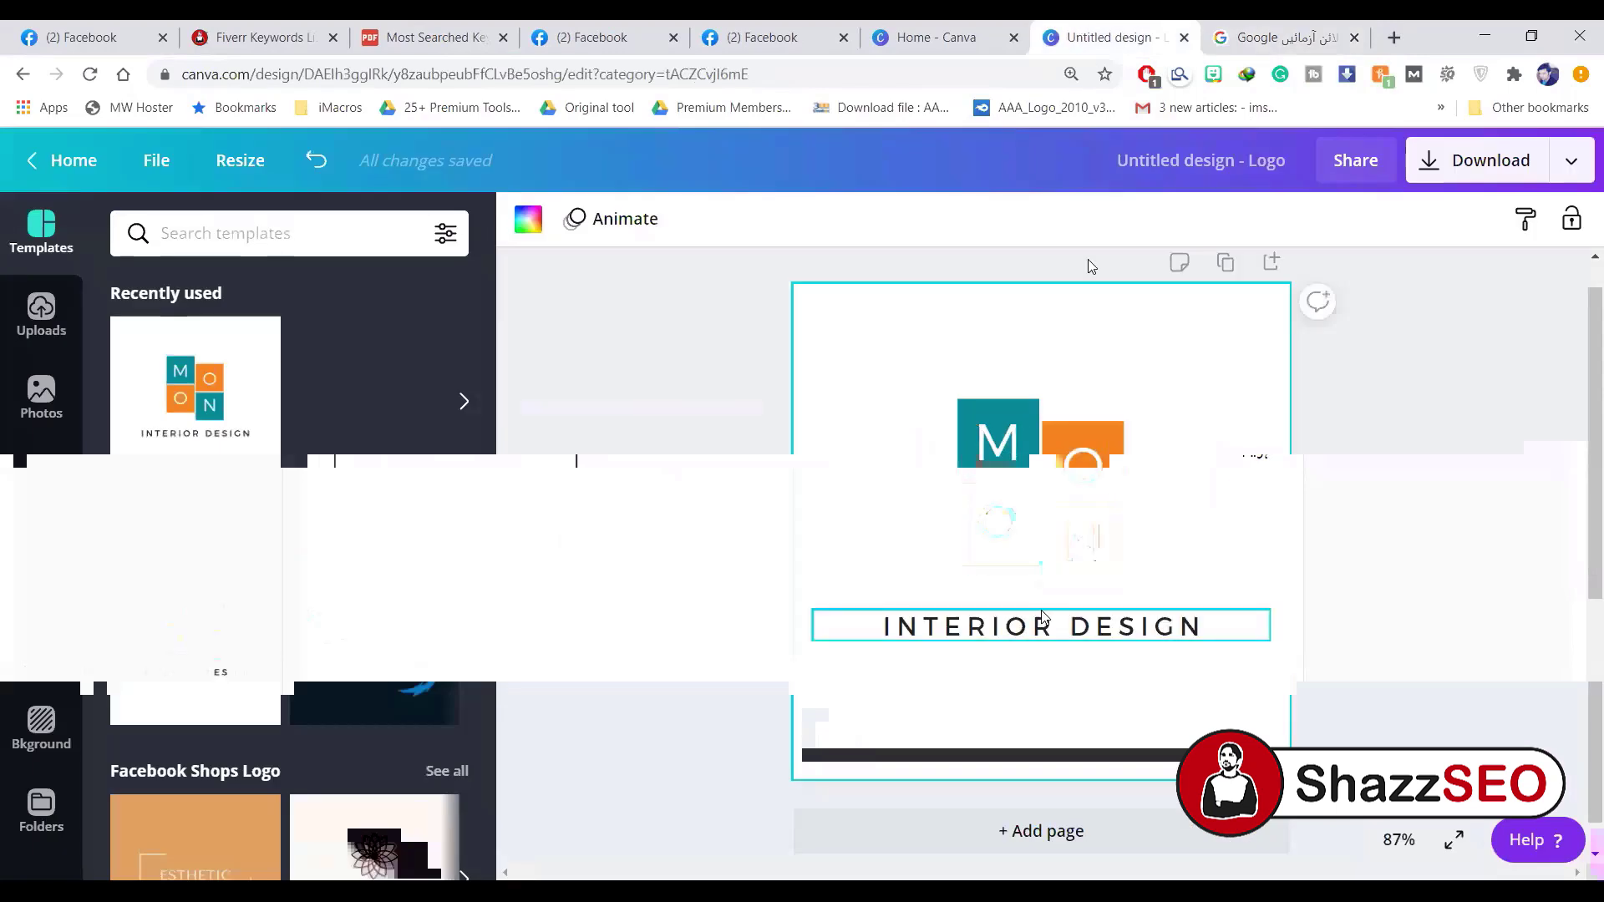
{"action": "key", "text": "ctrl+a"}
{"action": "key", "text": "ctrl+v"}
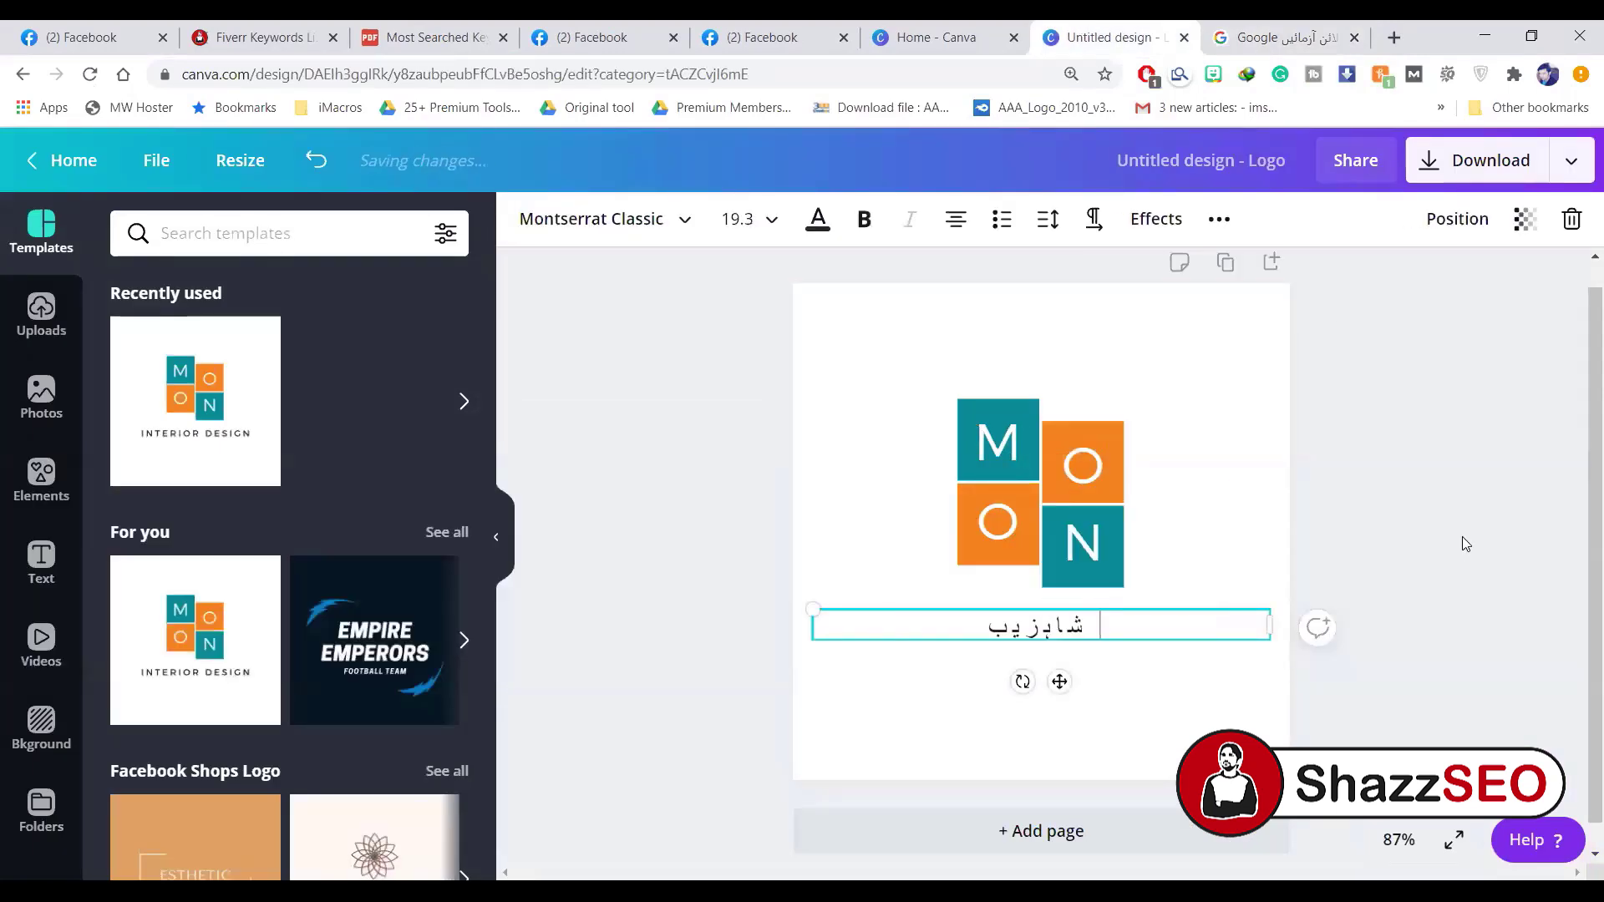
{"action": "left_click", "coordinate": [961, 687]}
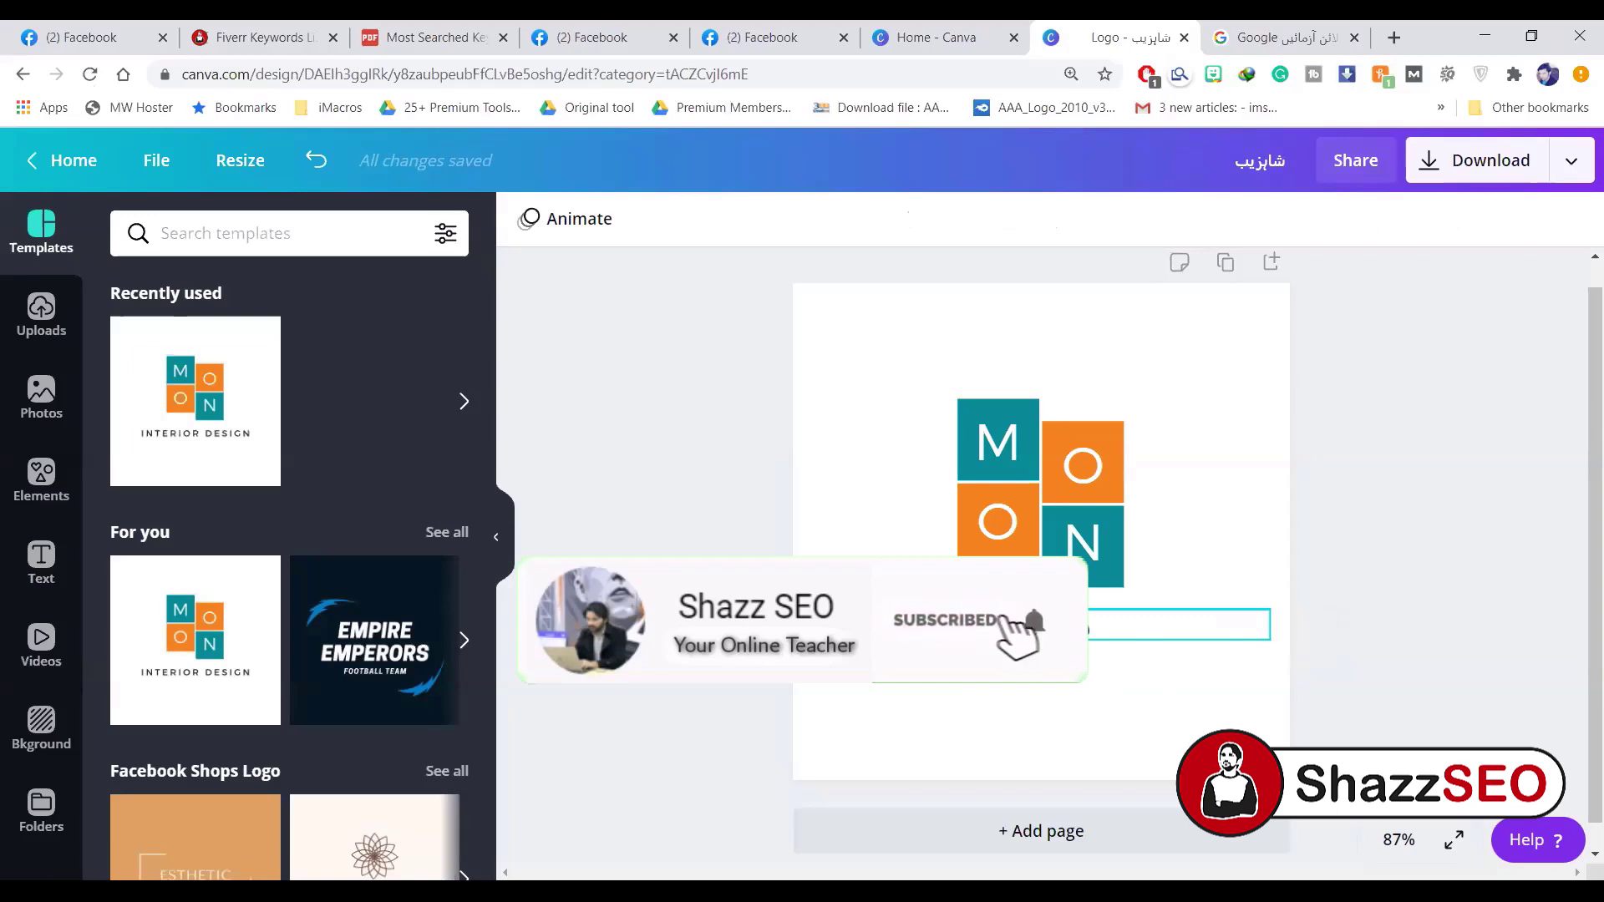
{"action": "left_click", "coordinate": [1036, 626]}
{"action": "double_click", "coordinate": [1036, 625]}
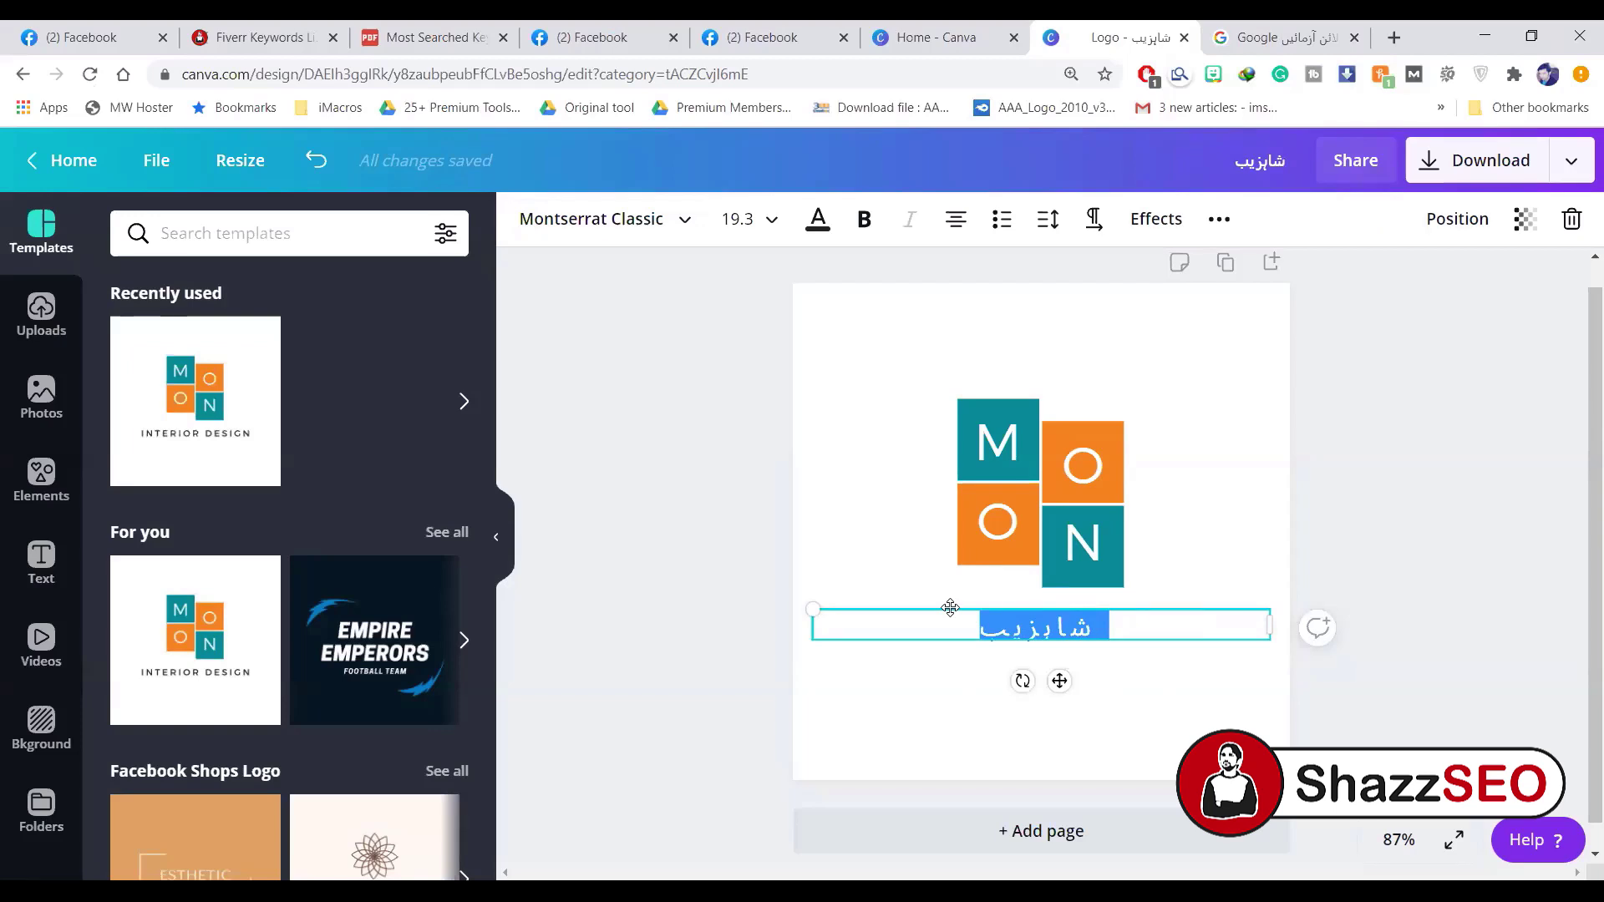
{"action": "key", "text": "Escape"}
{"action": "key", "text": "Escape"}
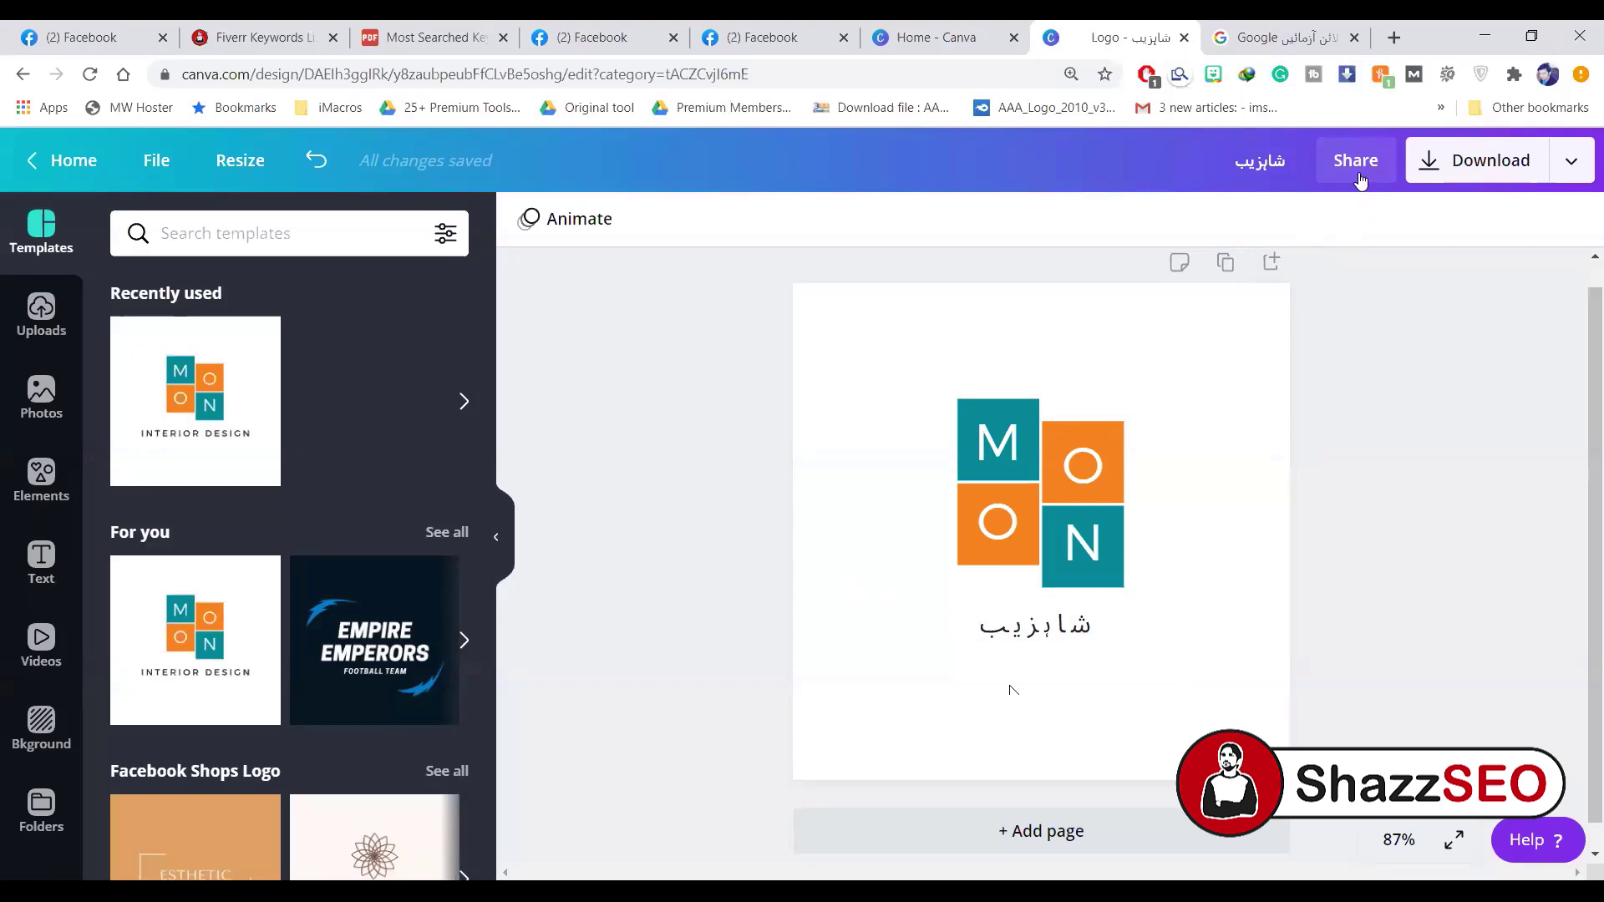
Search Google in a new tab for "urdu font download"
{"action": "left_click", "coordinate": [1393, 37]}
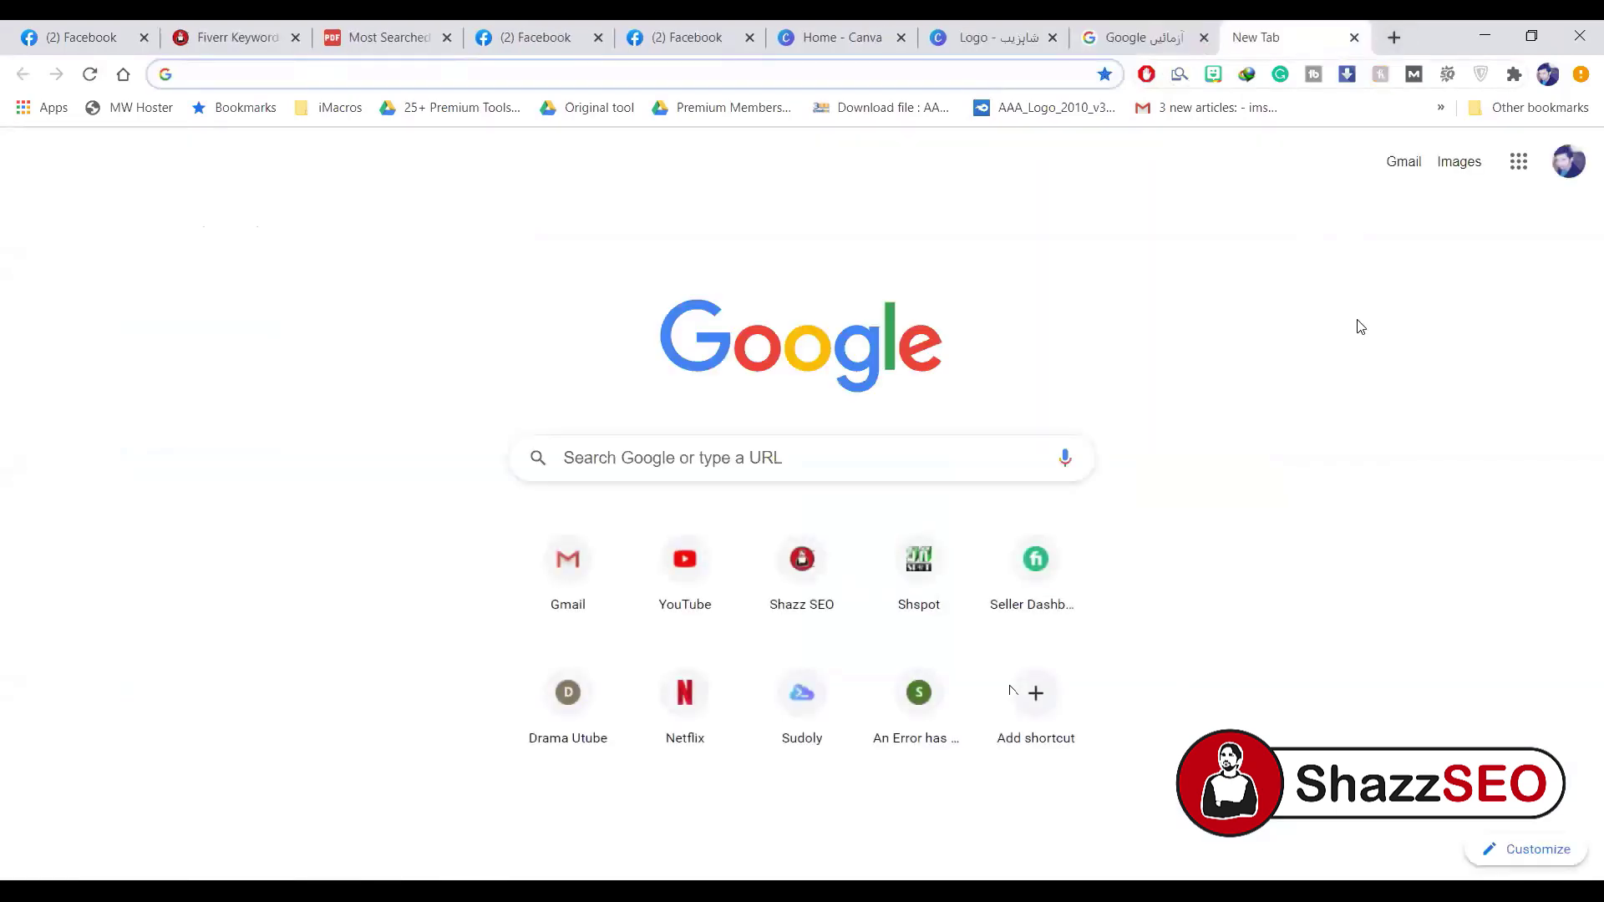
{"action": "type", "text": "u"}
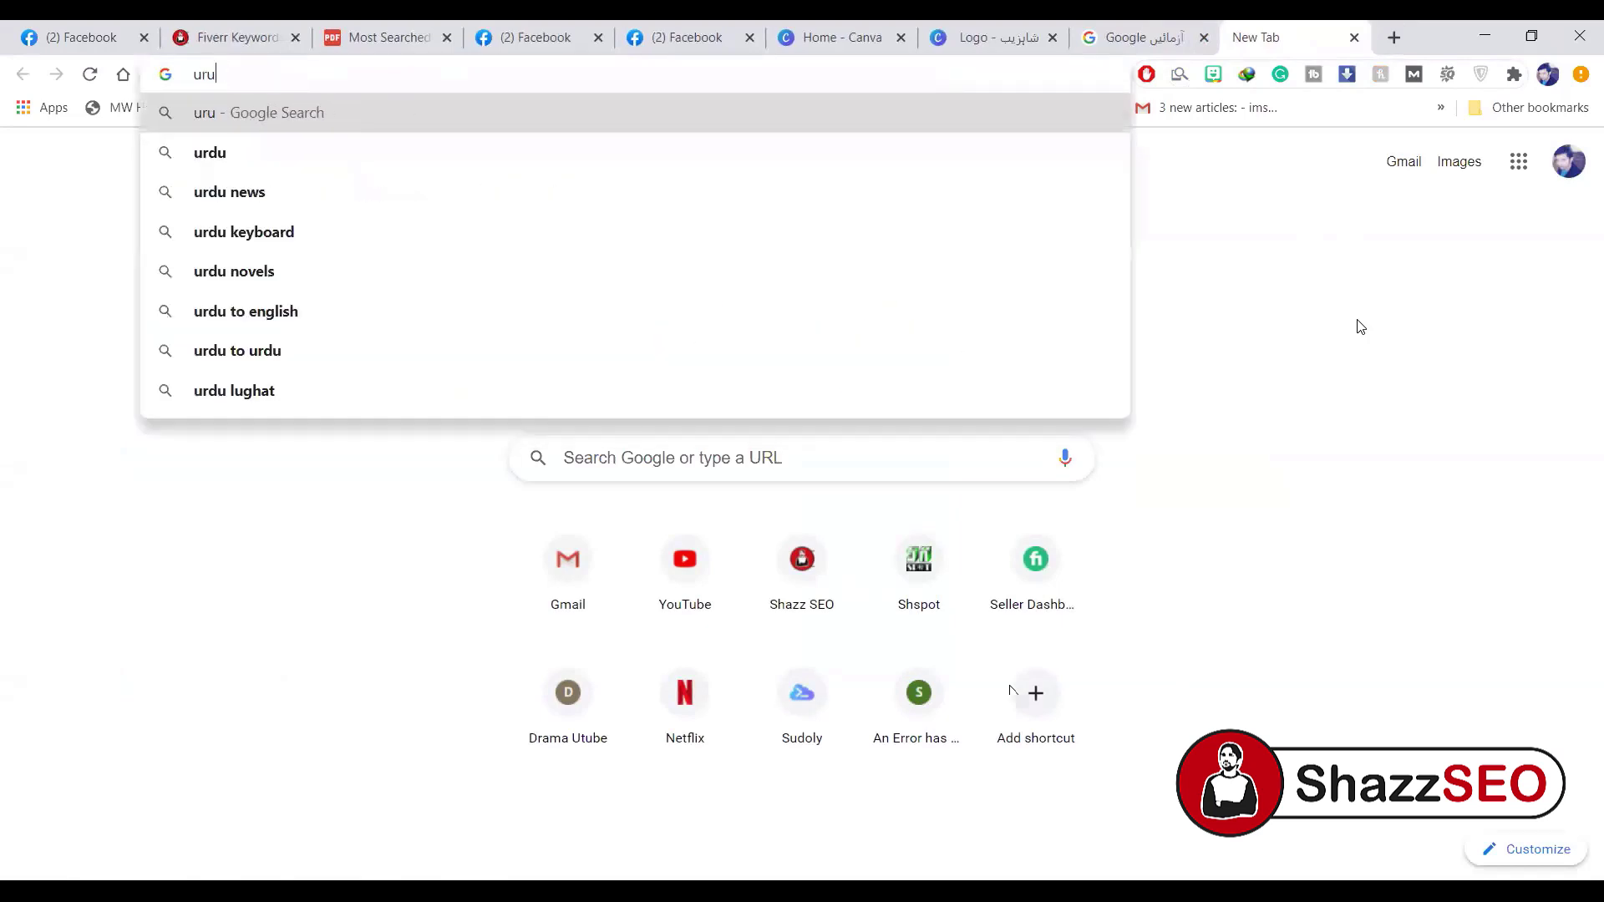
{"action": "type", "text": "rdu fo"}
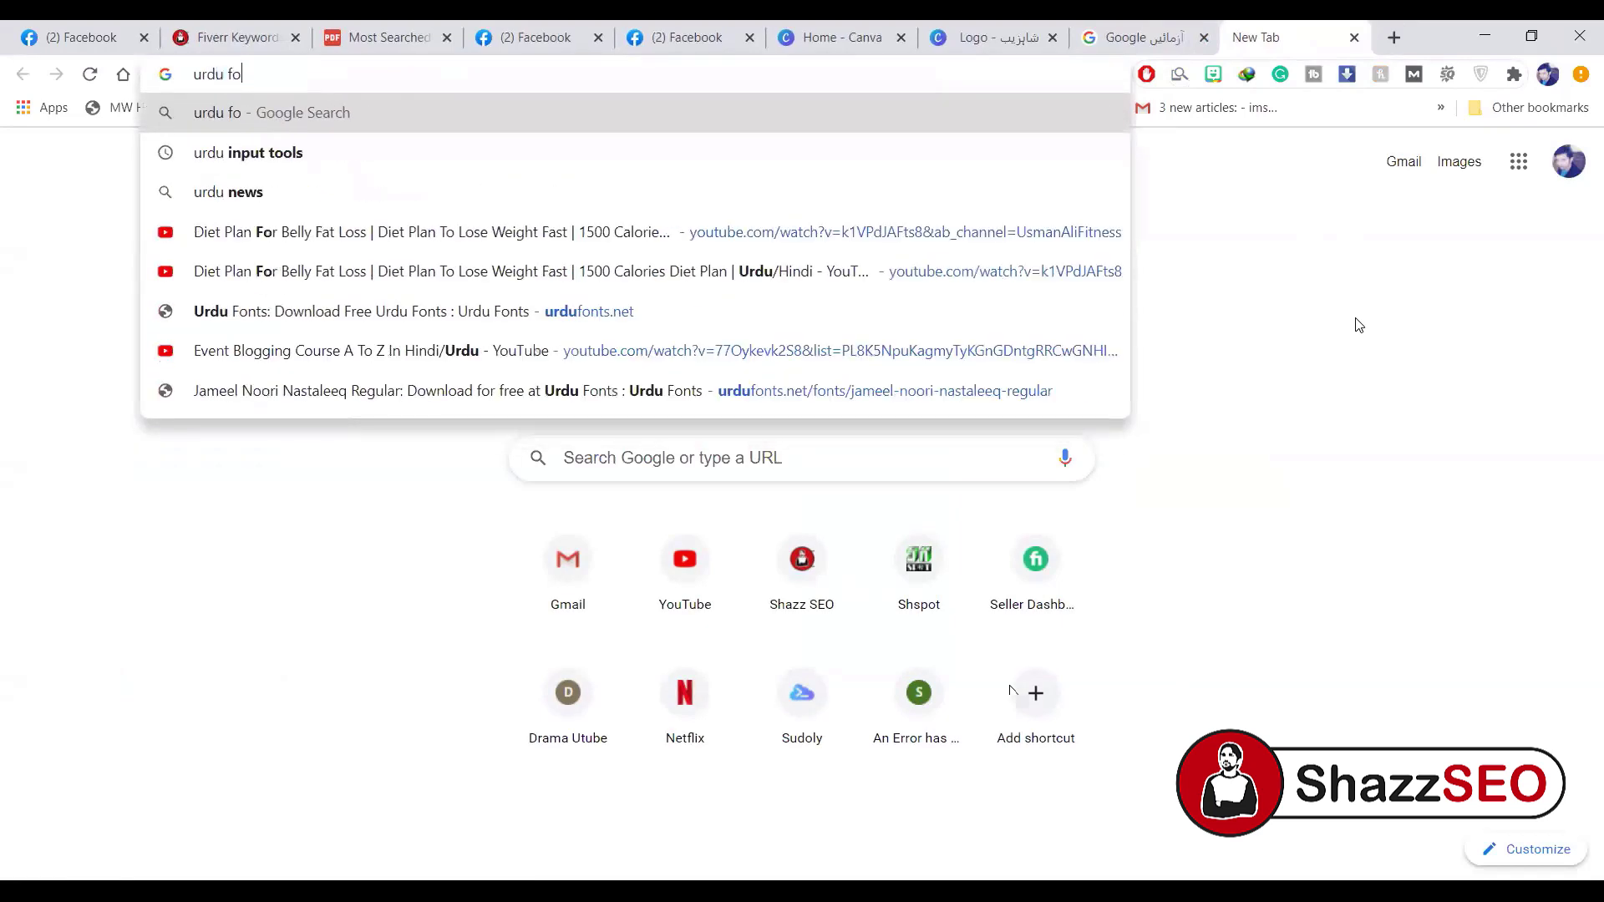
{"action": "type", "text": "nt download"}
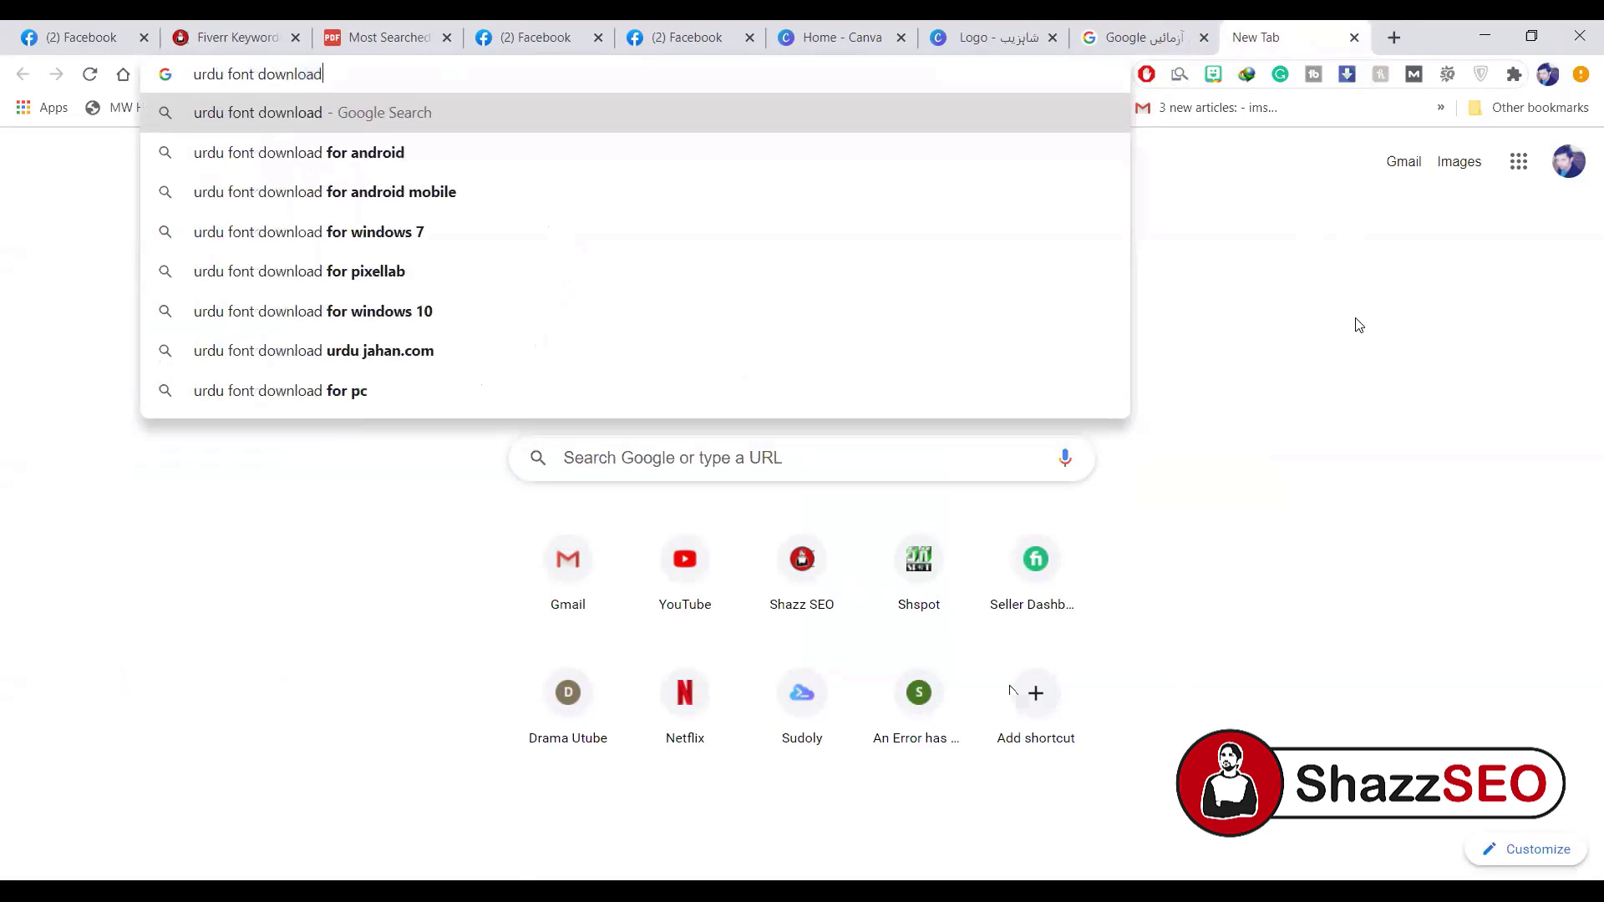
{"action": "key", "text": "Return"}
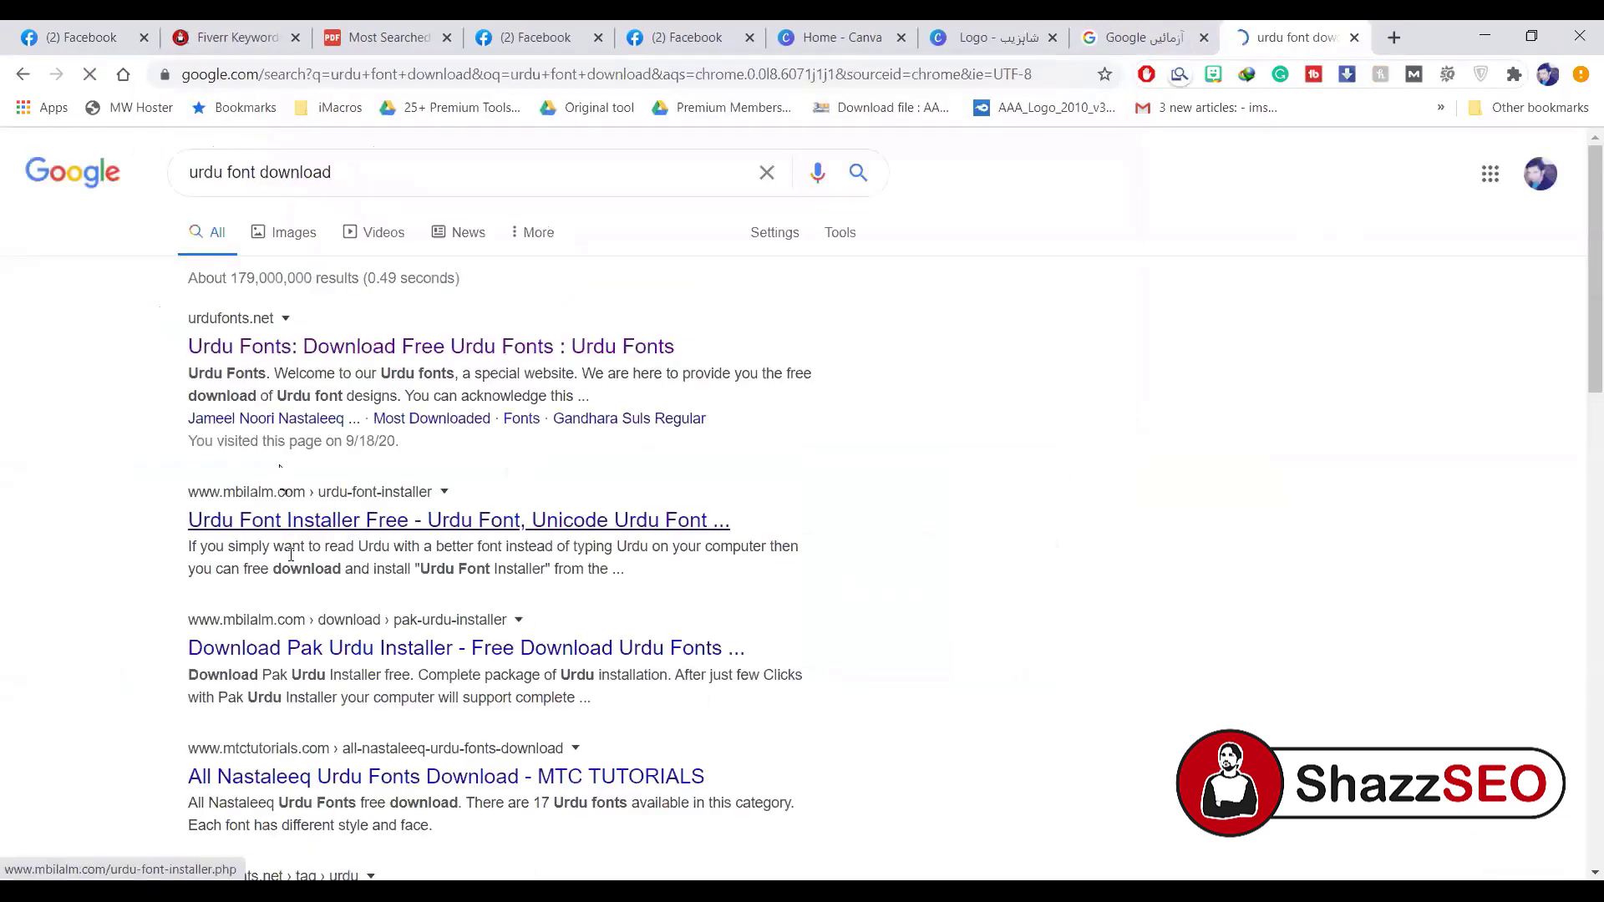
Open the urdufonts.net and Download Pak Urdu Installer search results in separate new tabs
{"action": "right_click", "coordinate": [306, 354]}
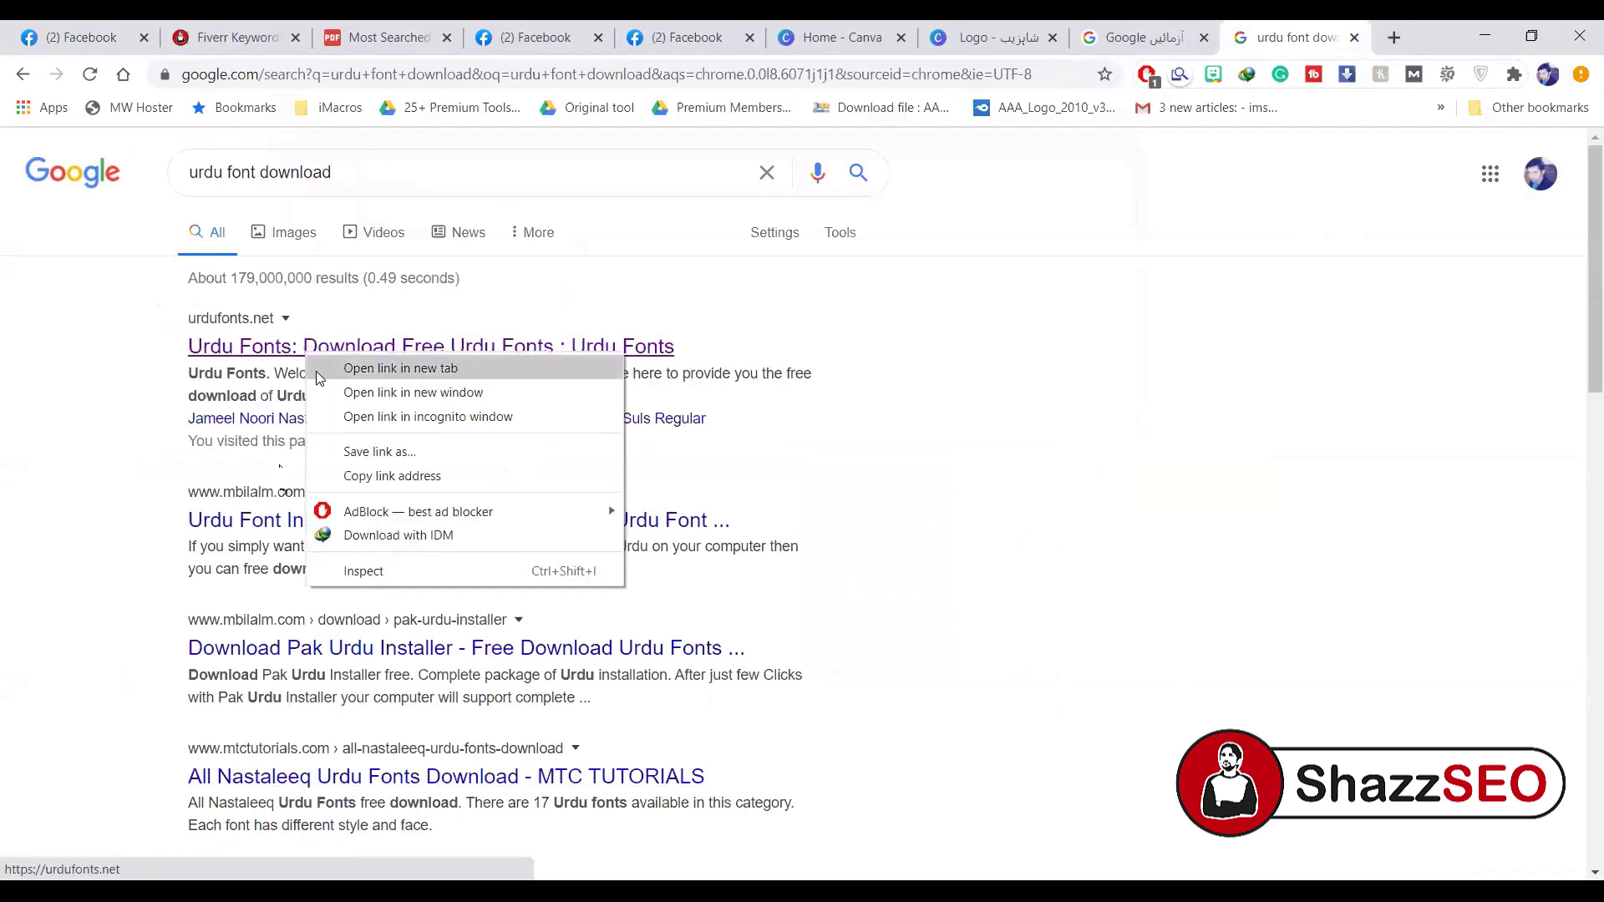
{"action": "left_click", "coordinate": [351, 366]}
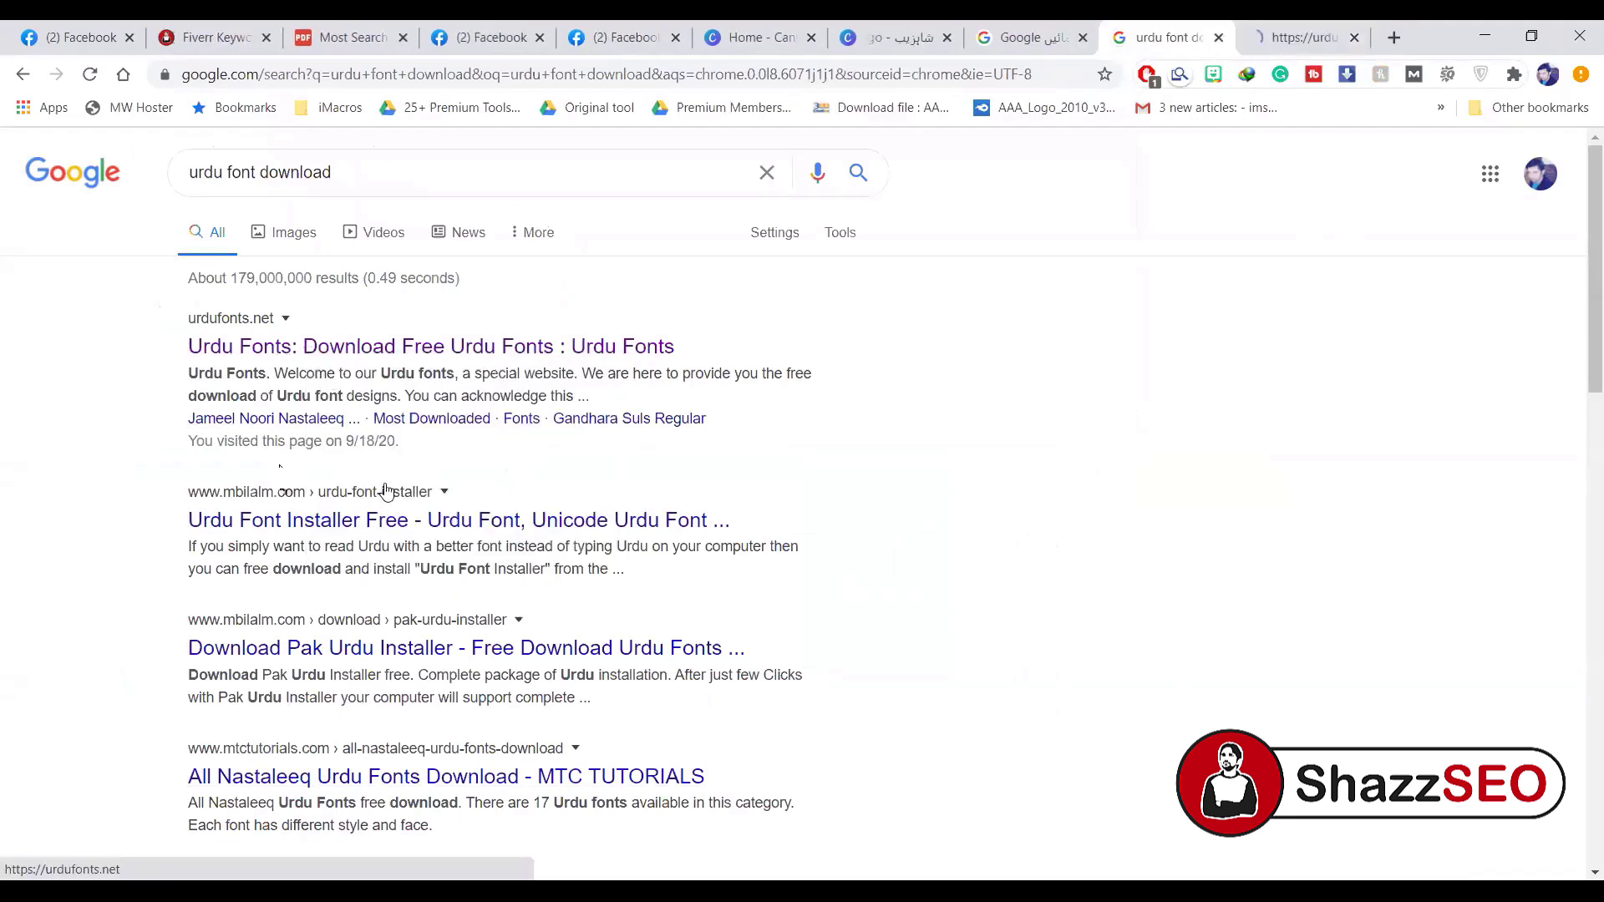
{"action": "right_click", "coordinate": [350, 638]}
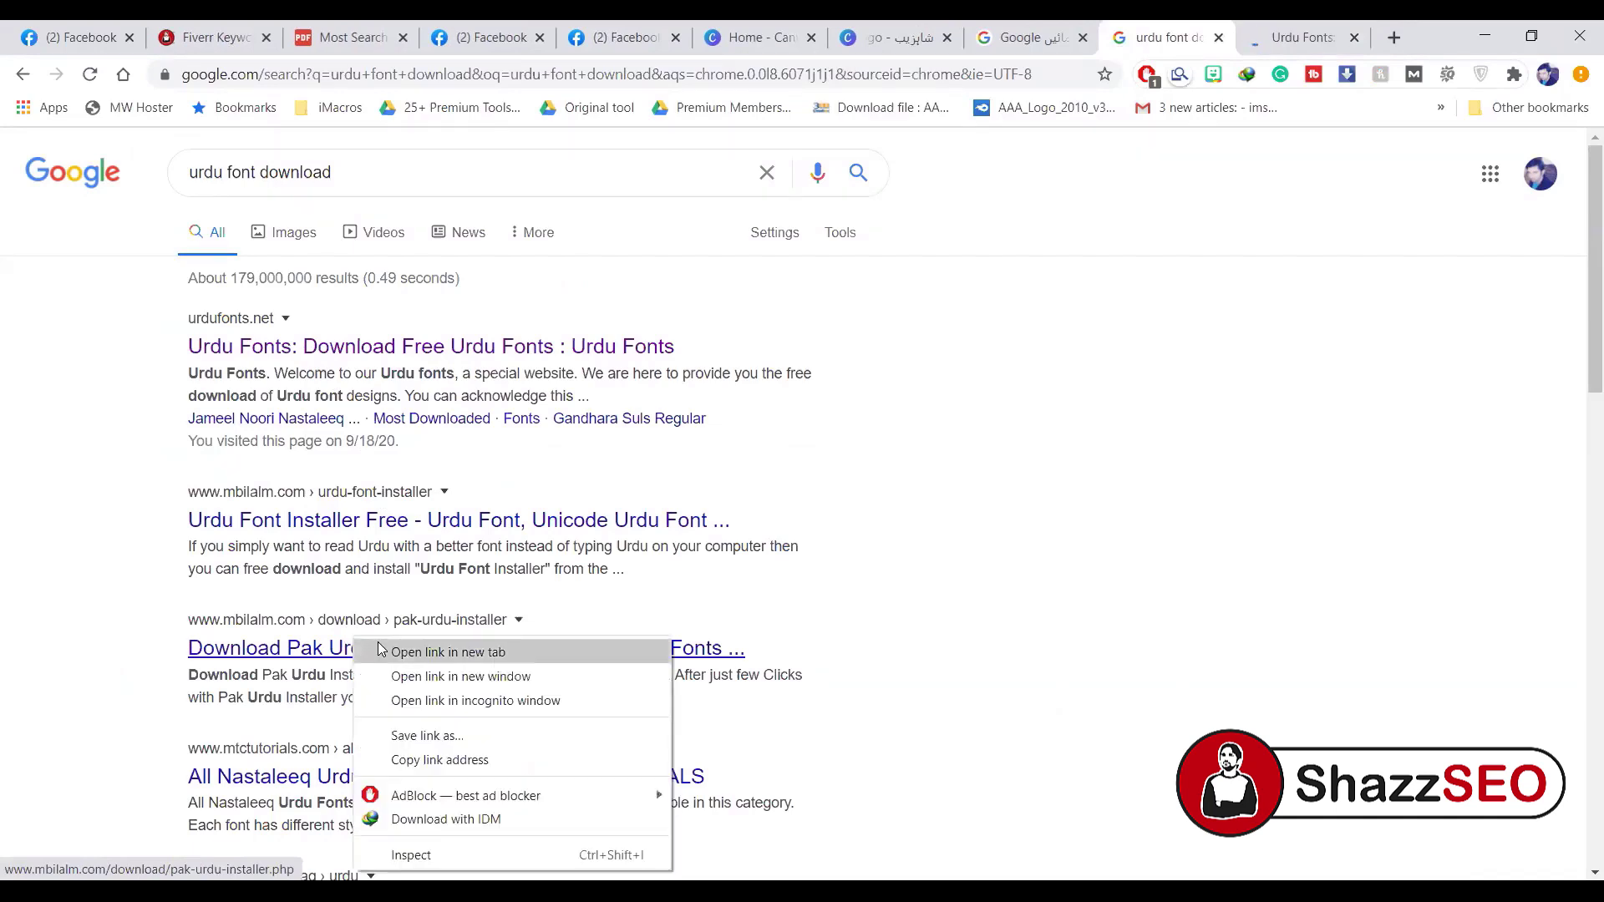
{"action": "left_click", "coordinate": [386, 650]}
Look over the Pak Urdu Installer download page and check the urdufonts.net page
{"action": "left_click", "coordinate": [1215, 27]}
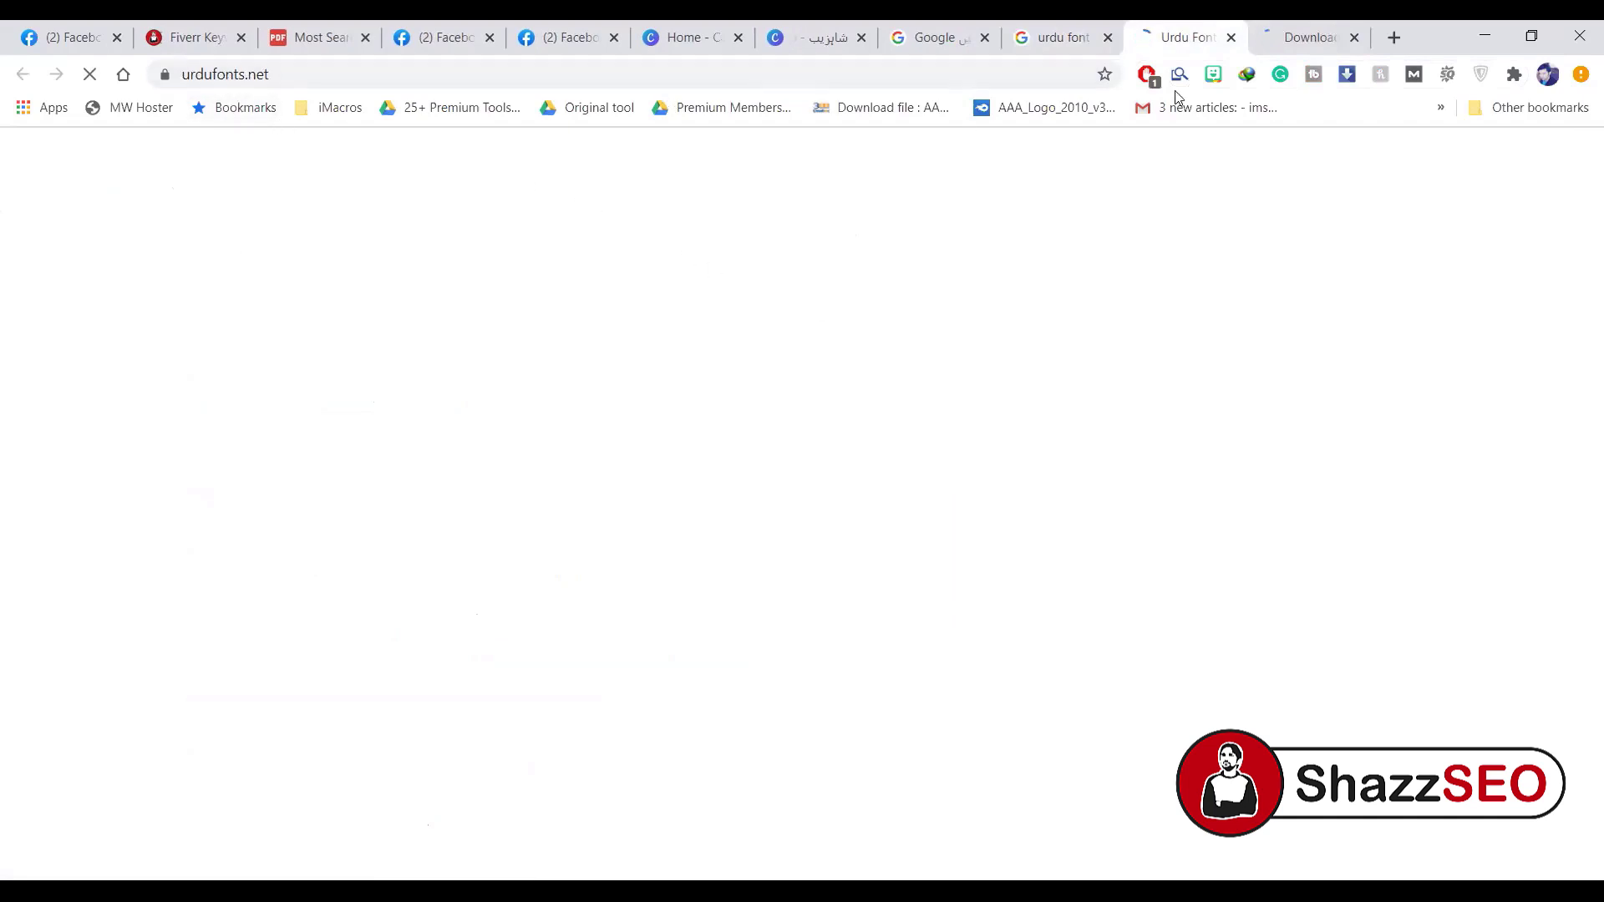
{"action": "left_click", "coordinate": [1309, 29]}
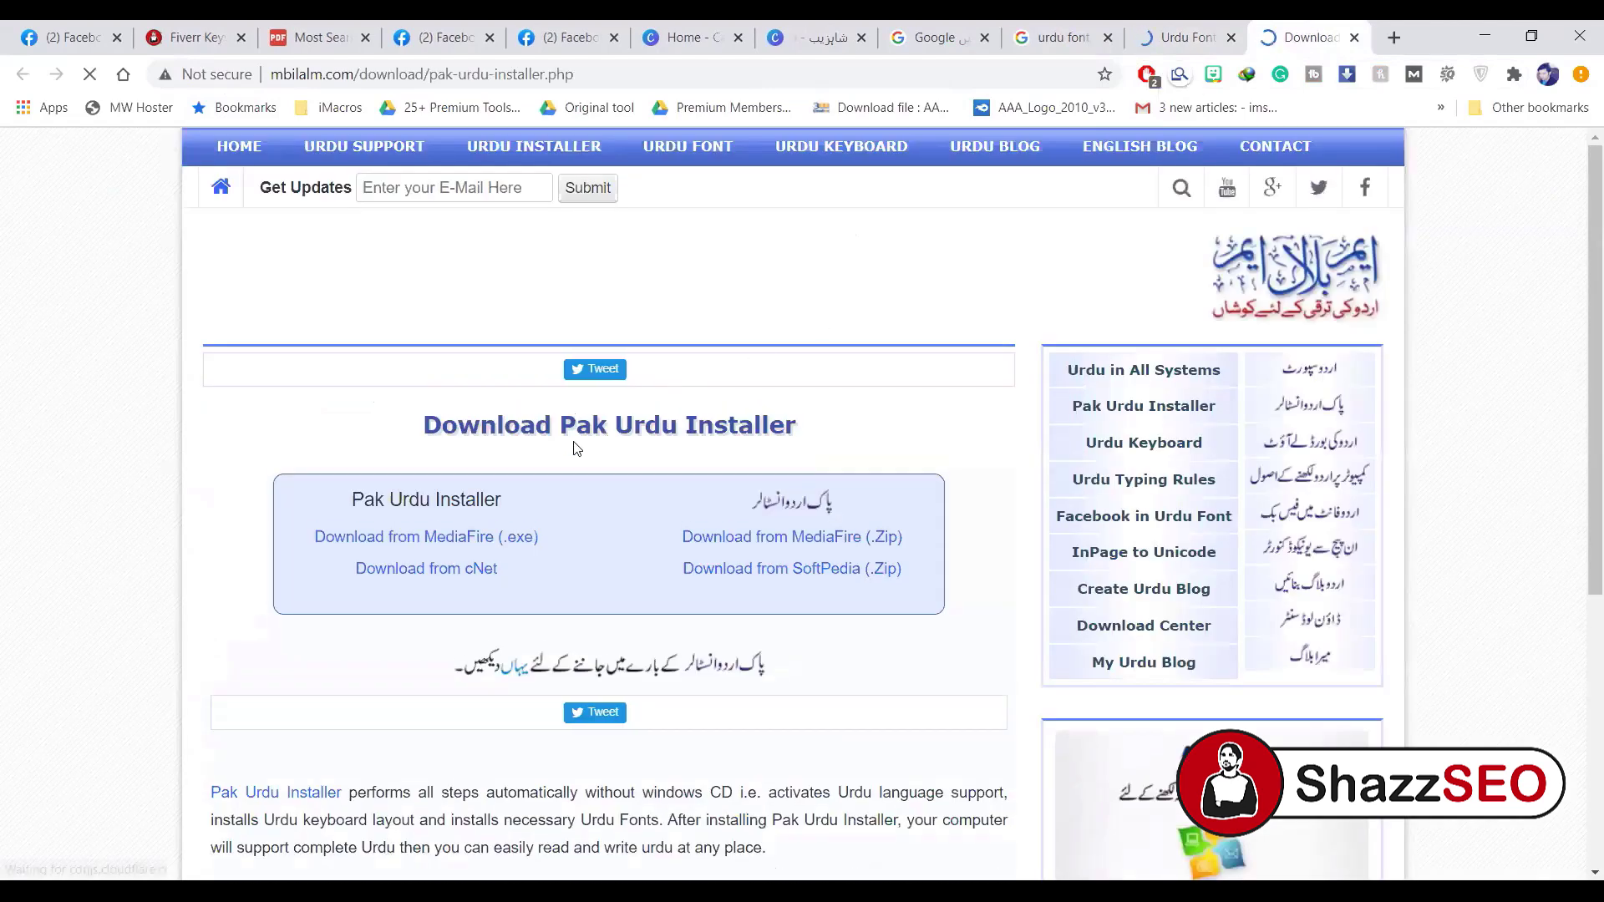
{"action": "scroll", "coordinate": [635, 409], "scroll_direction": "down", "scroll_amount": 15}
{"action": "scroll", "coordinate": [577, 439], "scroll_direction": "up", "scroll_amount": 15}
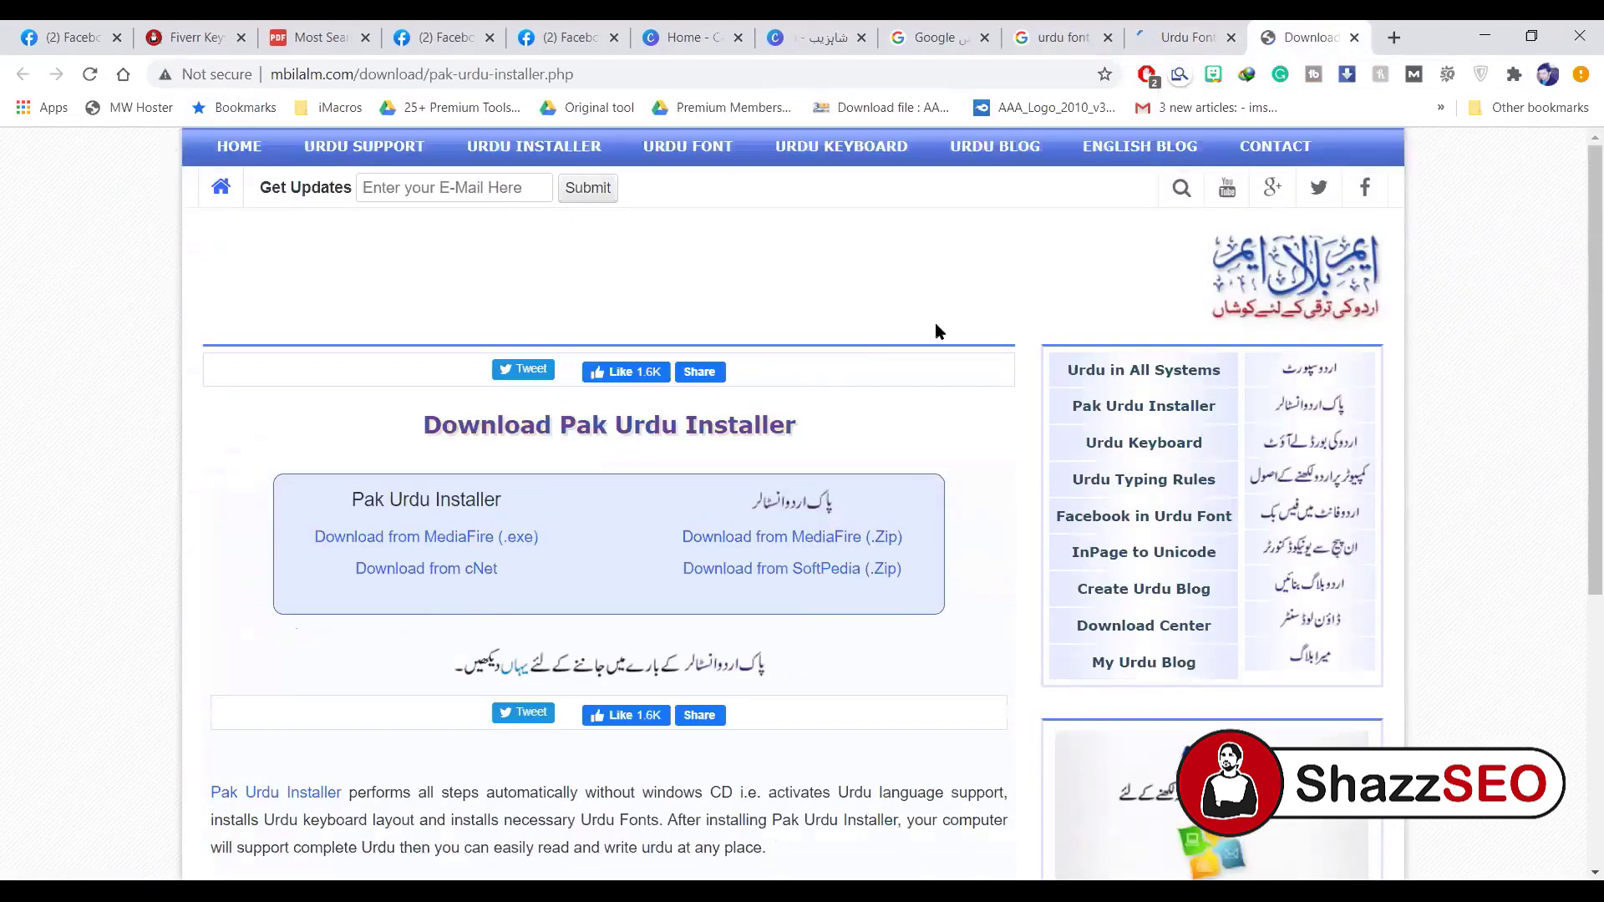
{"action": "left_click", "coordinate": [1208, 28]}
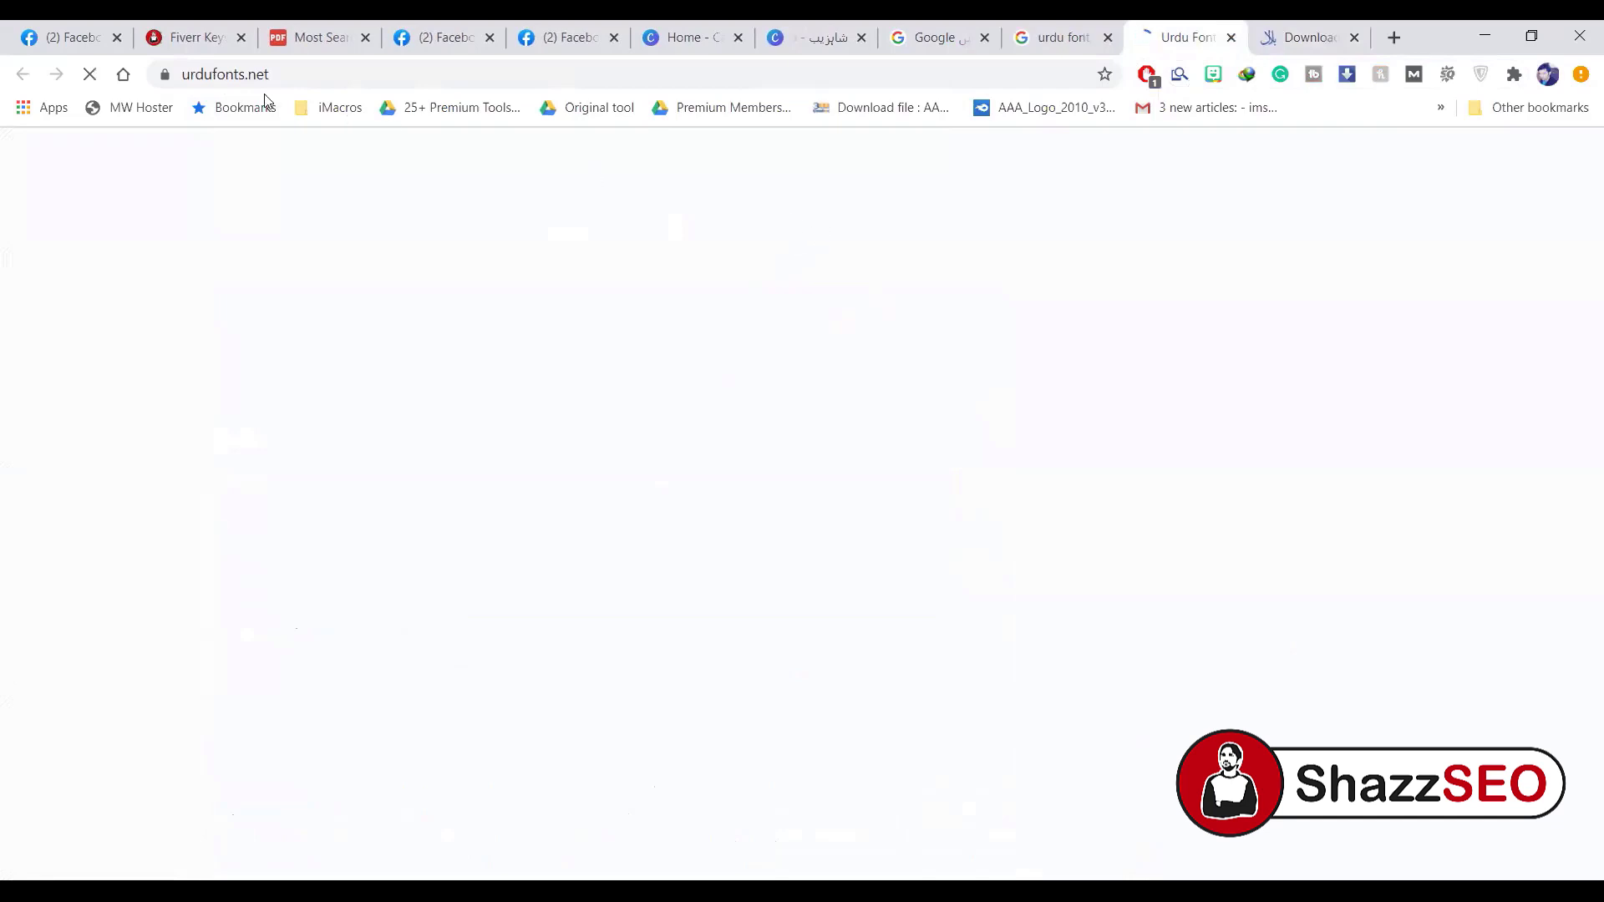
{"action": "left_click", "coordinate": [237, 76]}
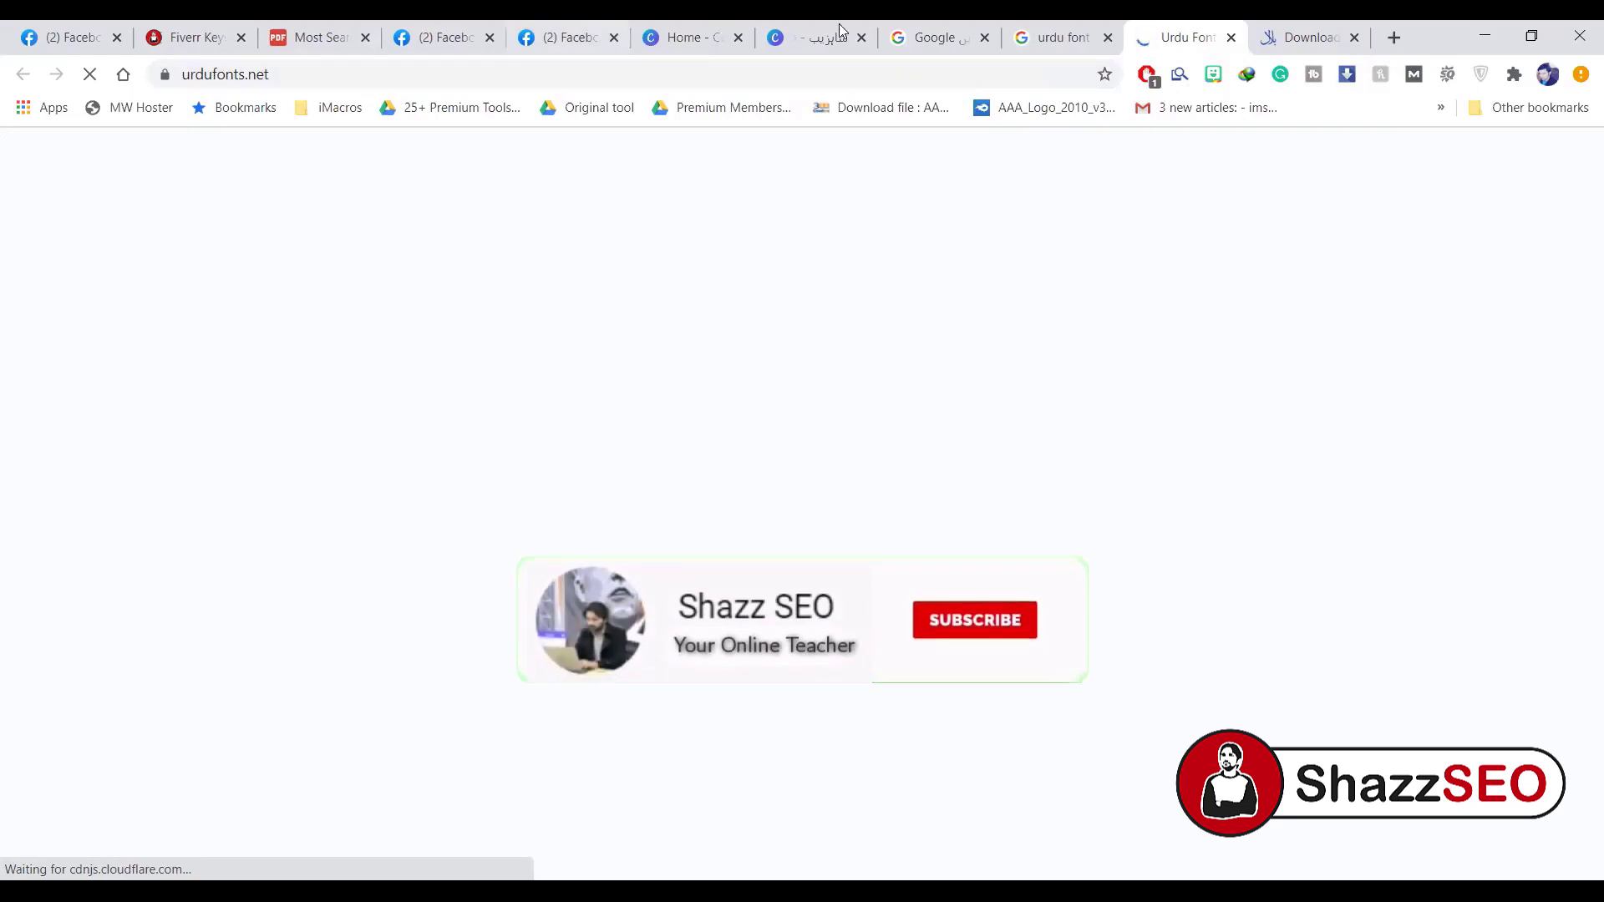
Open the MTC Tutorials, ffonts.net and Lipikaar Urdu font results from the Google search in separate new tabs
{"action": "left_click", "coordinate": [1093, 25]}
{"action": "scroll", "coordinate": [313, 576], "scroll_direction": "down", "scroll_amount": 3}
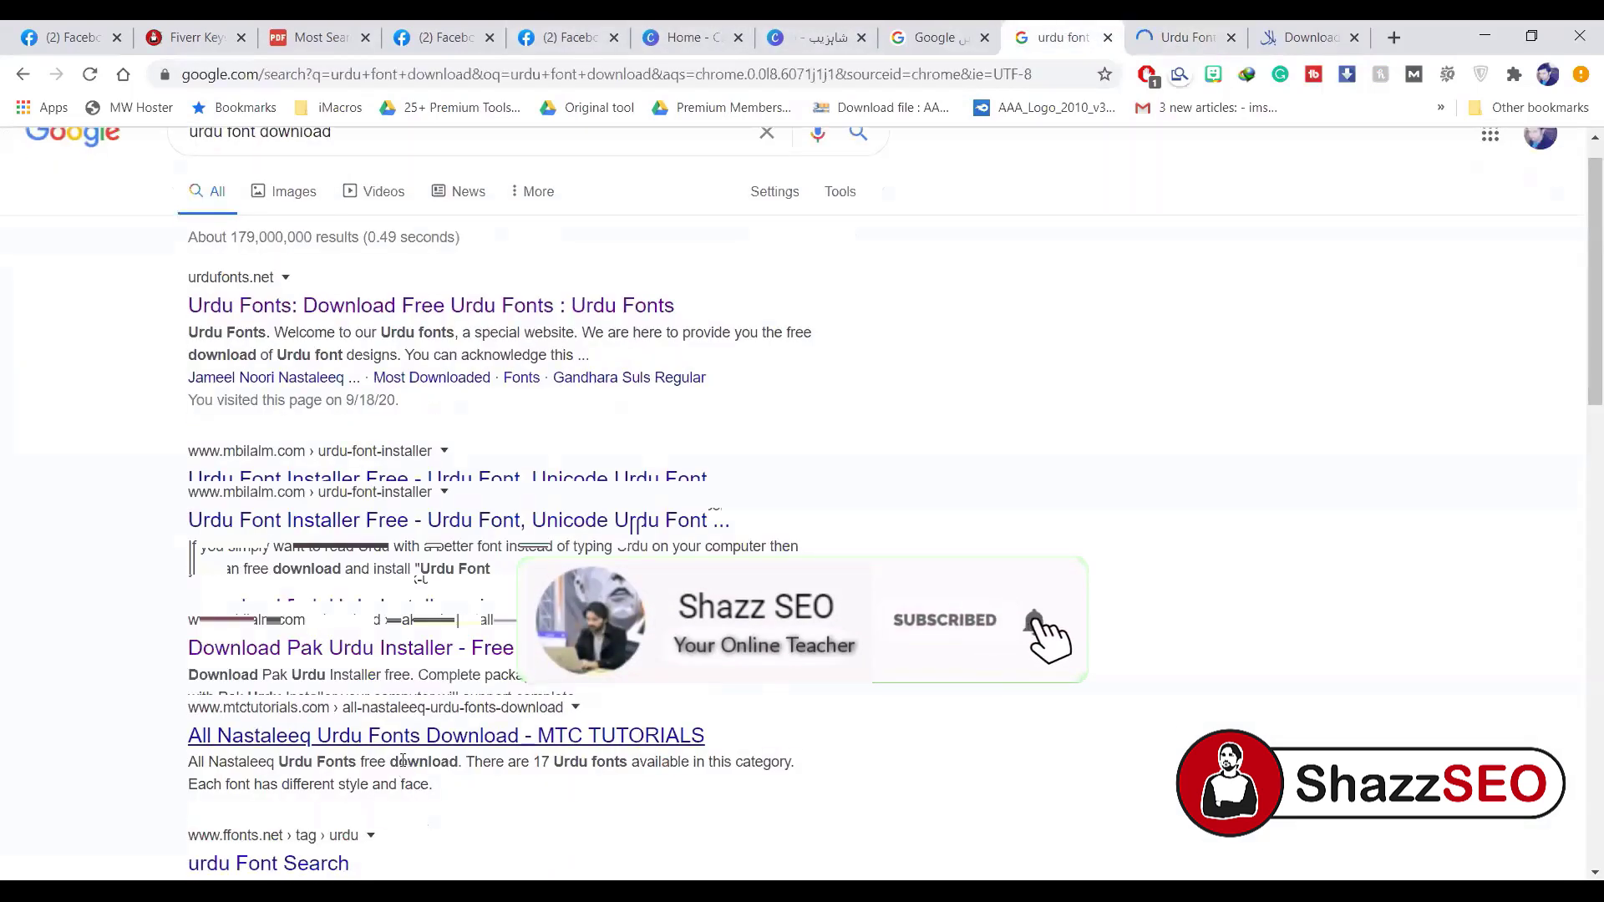
{"action": "right_click", "coordinate": [313, 576]}
{"action": "left_click", "coordinate": [351, 583]}
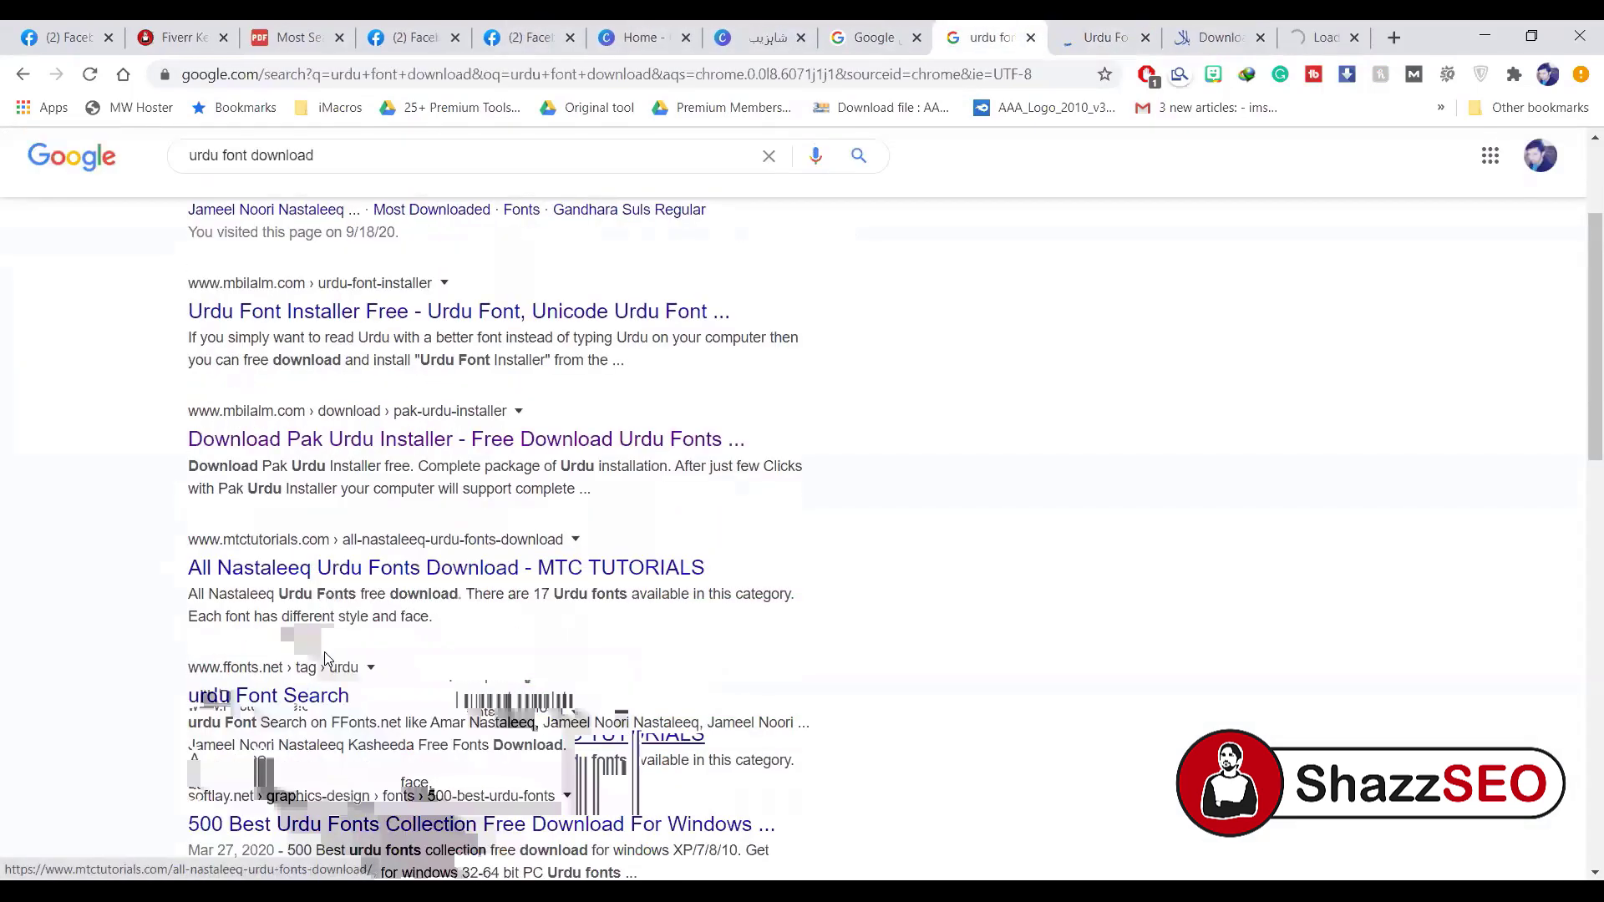
{"action": "right_click", "coordinate": [330, 702]}
{"action": "left_click", "coordinate": [361, 483]}
{"action": "scroll", "coordinate": [401, 698], "scroll_direction": "down", "scroll_amount": 3}
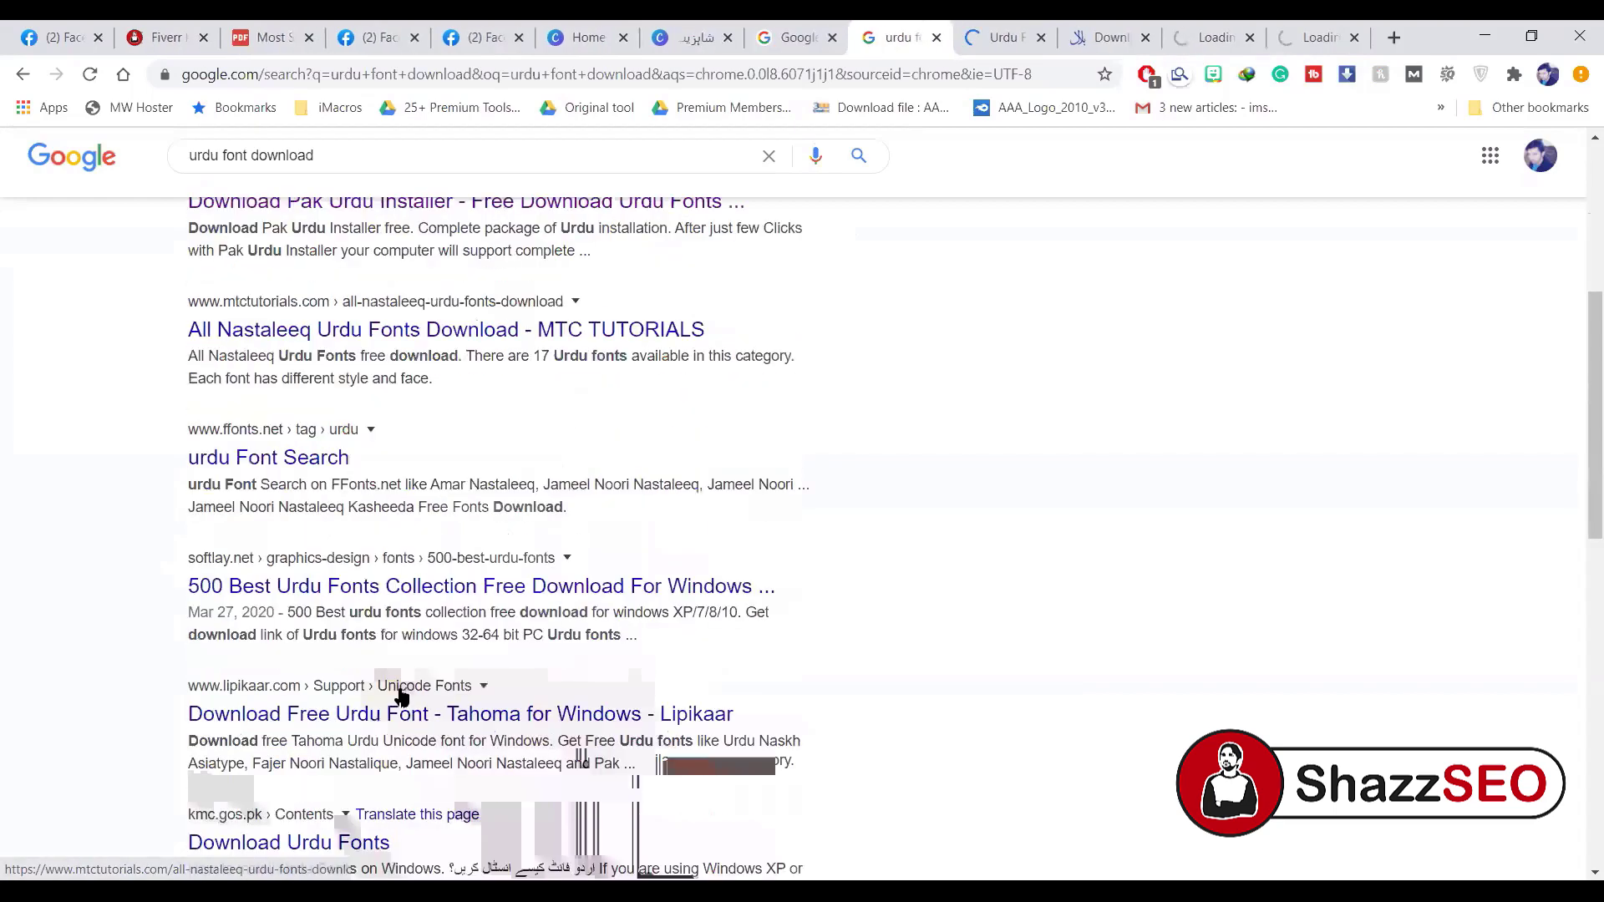
{"action": "right_click", "coordinate": [489, 643]}
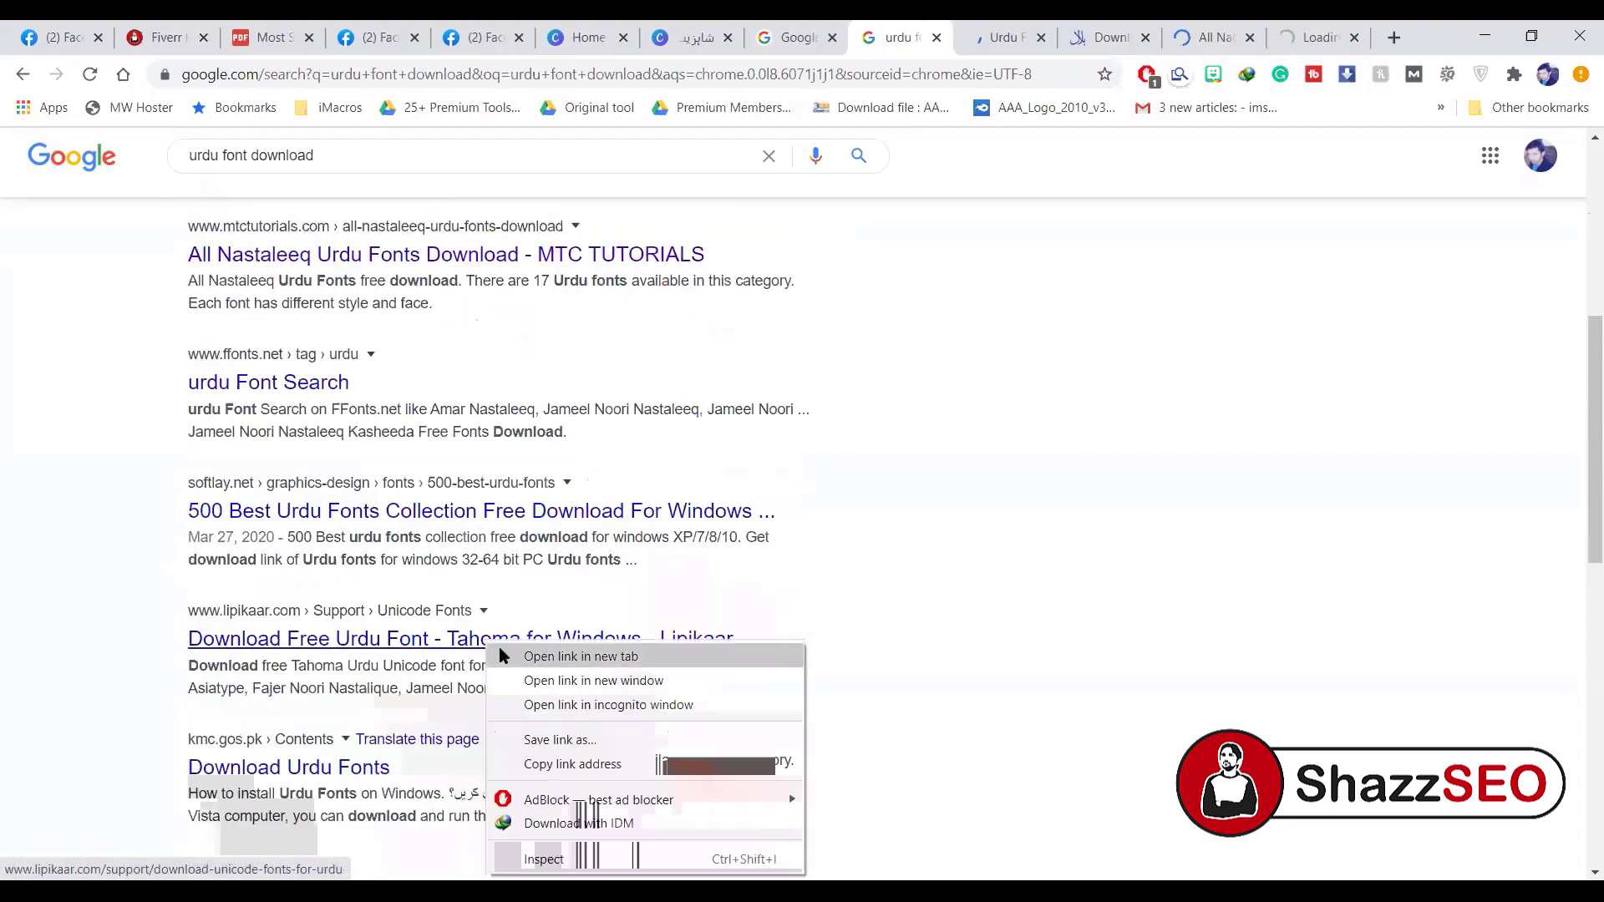
{"action": "left_click", "coordinate": [509, 659]}
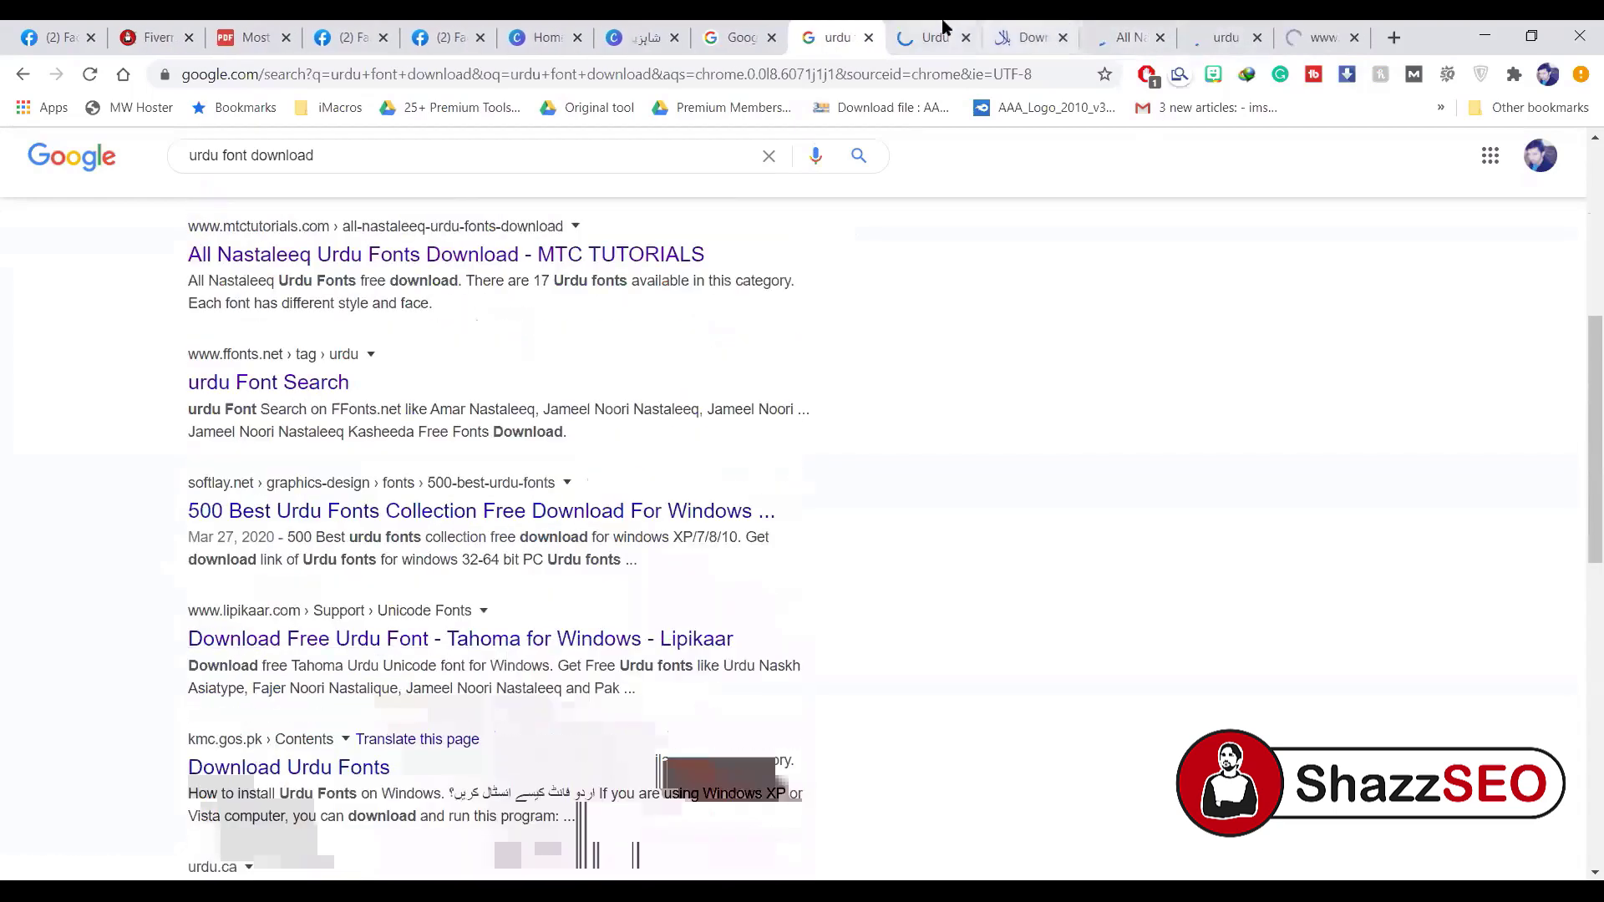
Look through the Urdu fonts and their sample previews offered on the urdufonts.net home page
{"action": "left_click", "coordinate": [937, 35]}
{"action": "scroll", "coordinate": [665, 466], "scroll_direction": "down", "scroll_amount": 5}
{"action": "scroll", "coordinate": [308, 418], "scroll_direction": "up", "scroll_amount": 3}
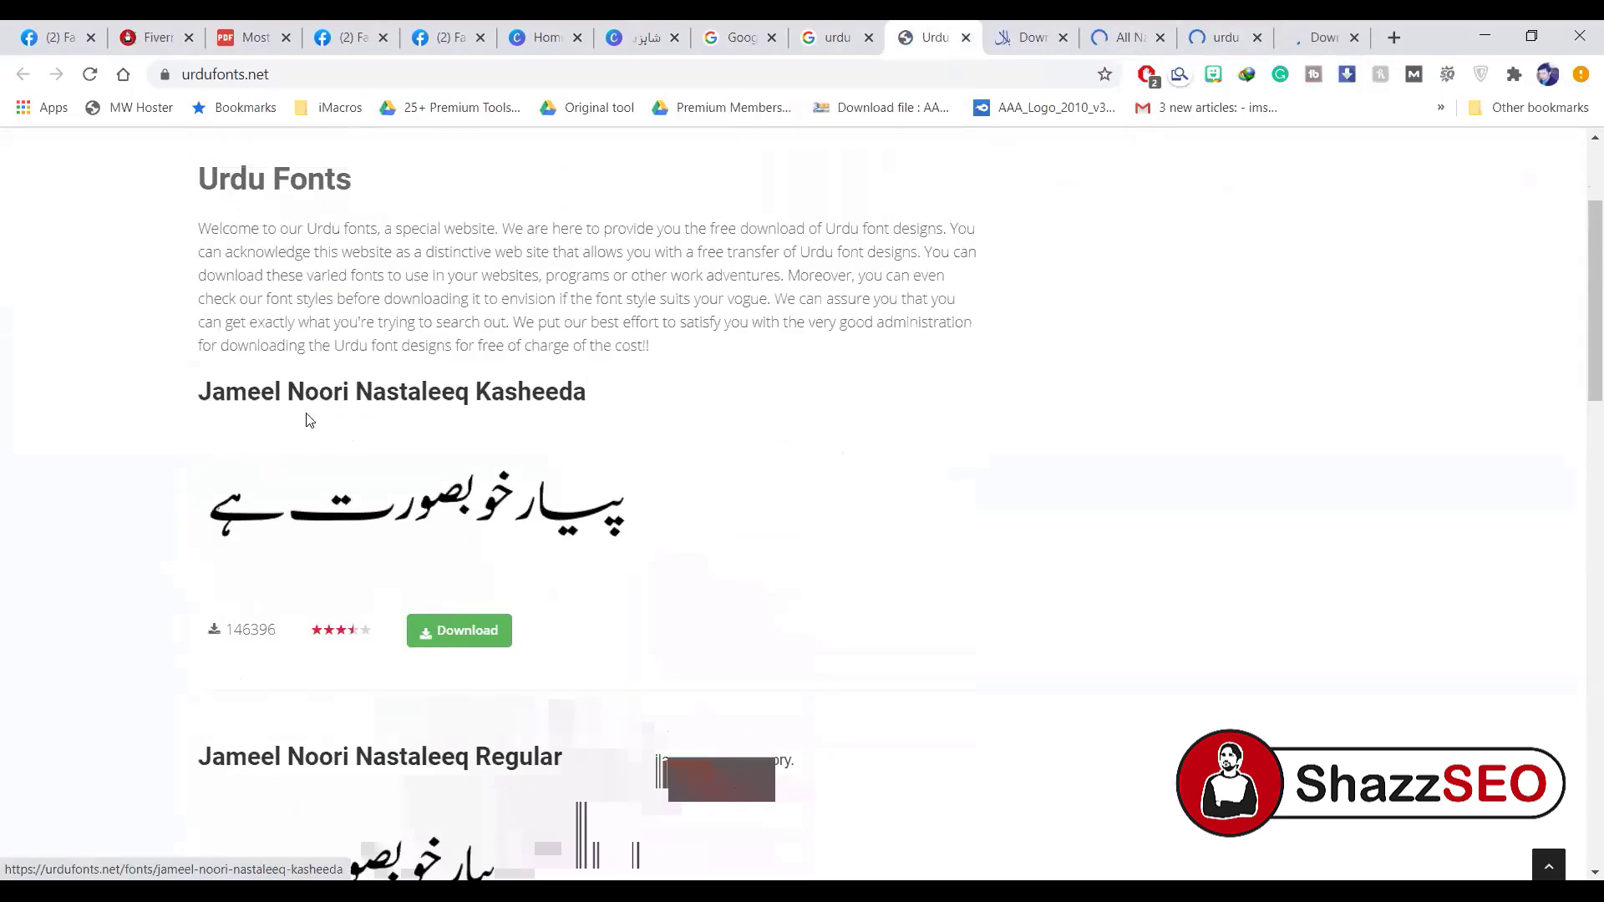
{"action": "scroll", "coordinate": [589, 471], "scroll_direction": "down", "scroll_amount": 1}
{"action": "scroll", "coordinate": [354, 554], "scroll_direction": "down", "scroll_amount": 3}
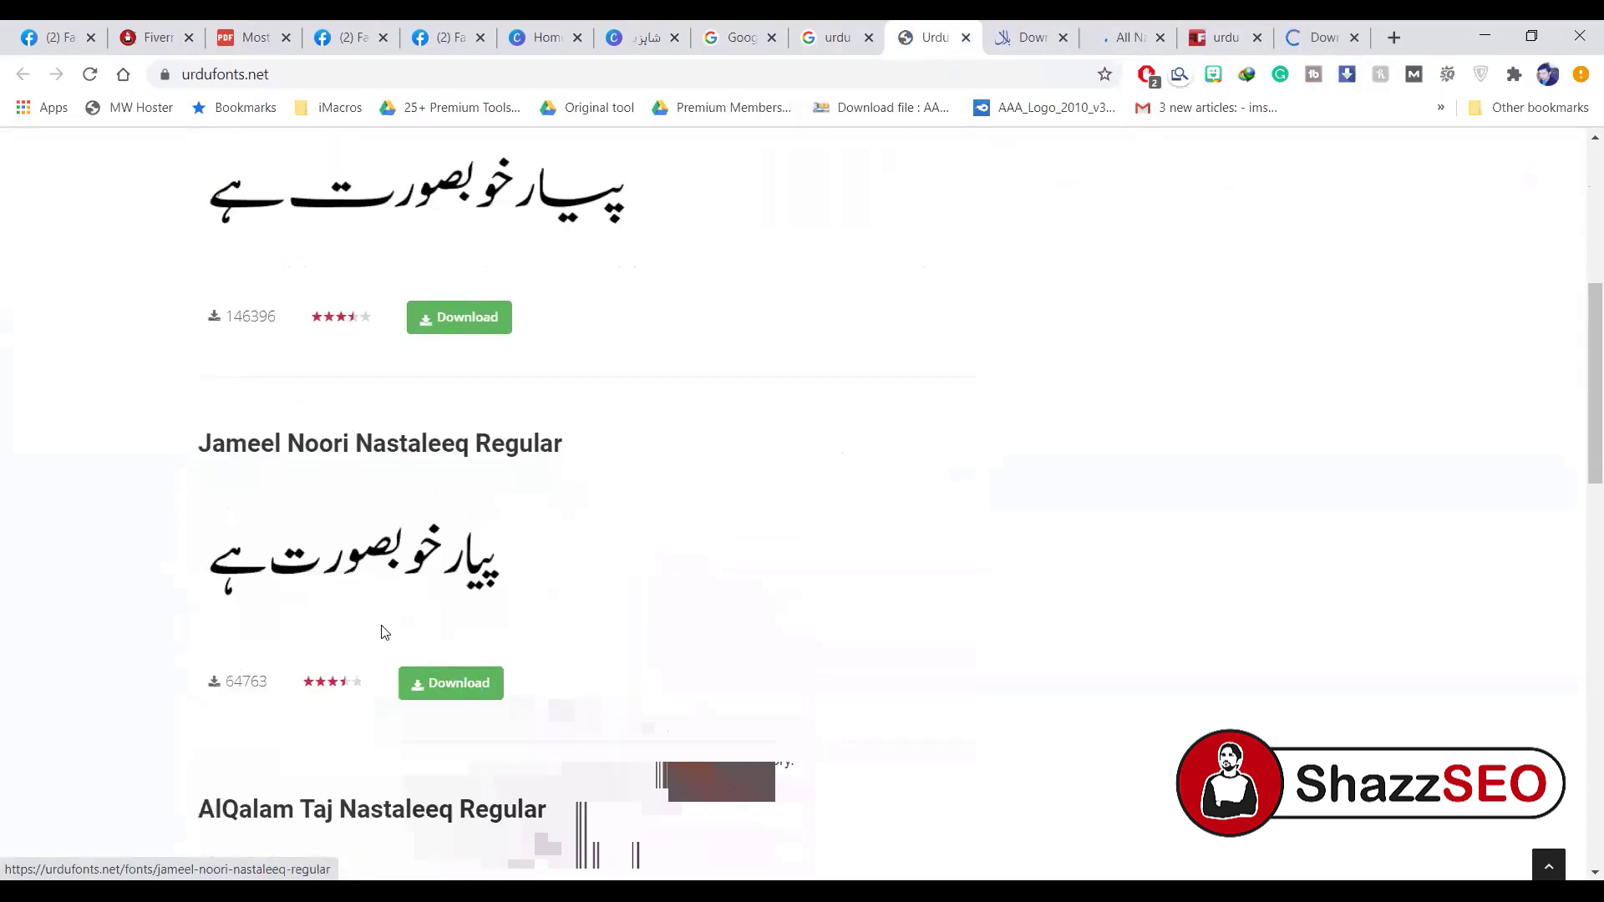
{"action": "scroll", "coordinate": [559, 589], "scroll_direction": "down", "scroll_amount": 3}
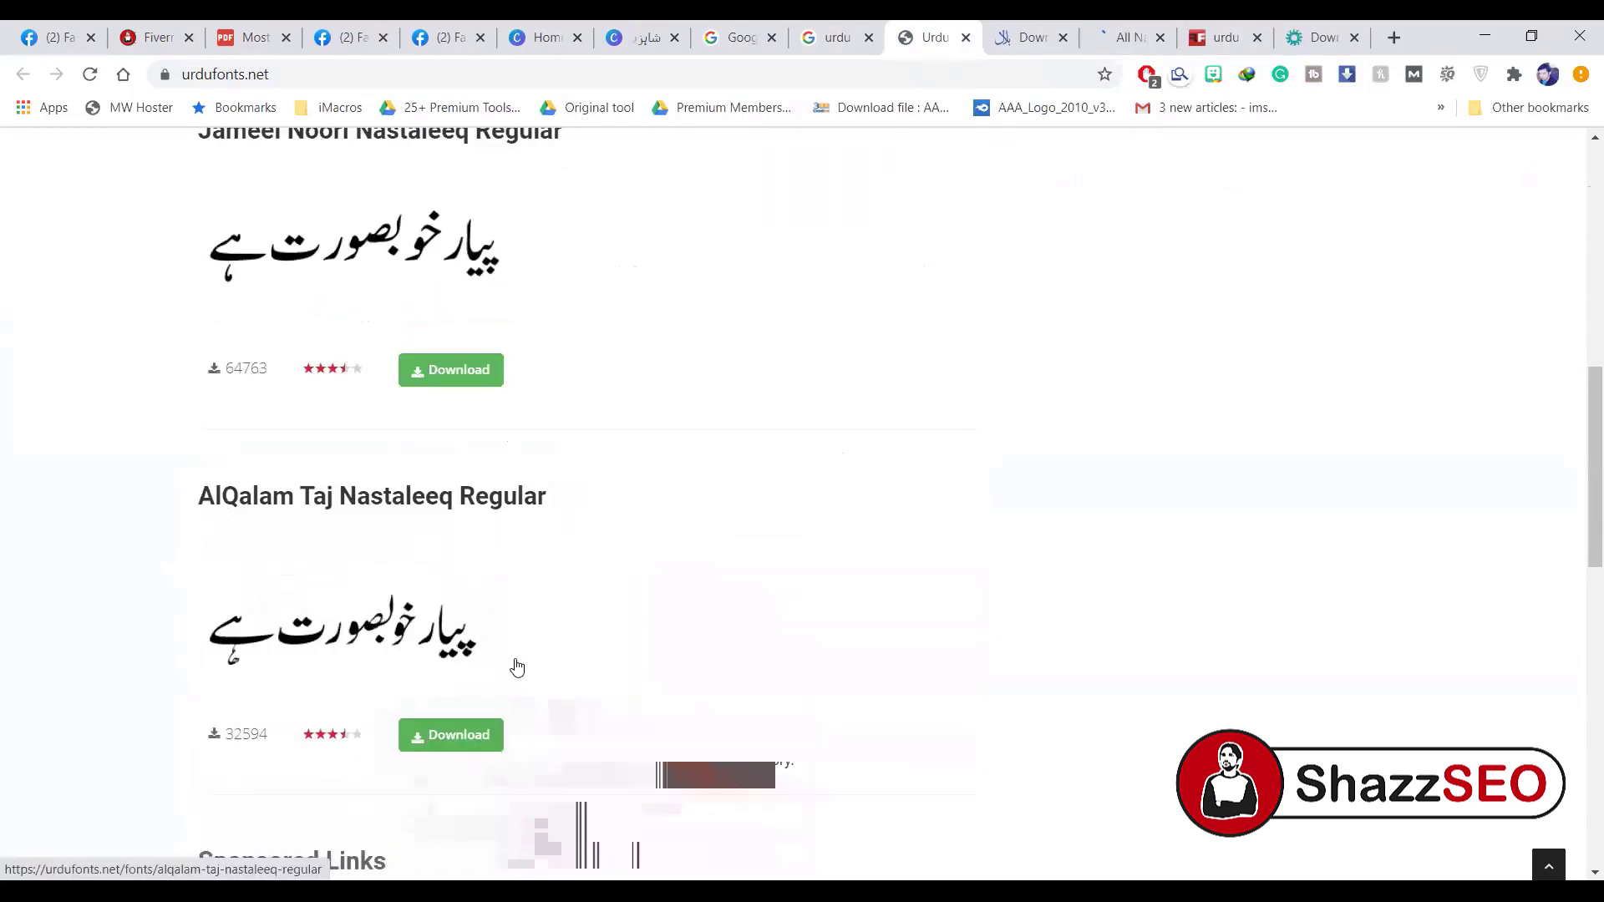
{"action": "scroll", "coordinate": [522, 667], "scroll_direction": "down", "scroll_amount": 3}
{"action": "scroll", "coordinate": [526, 665], "scroll_direction": "down", "scroll_amount": 3}
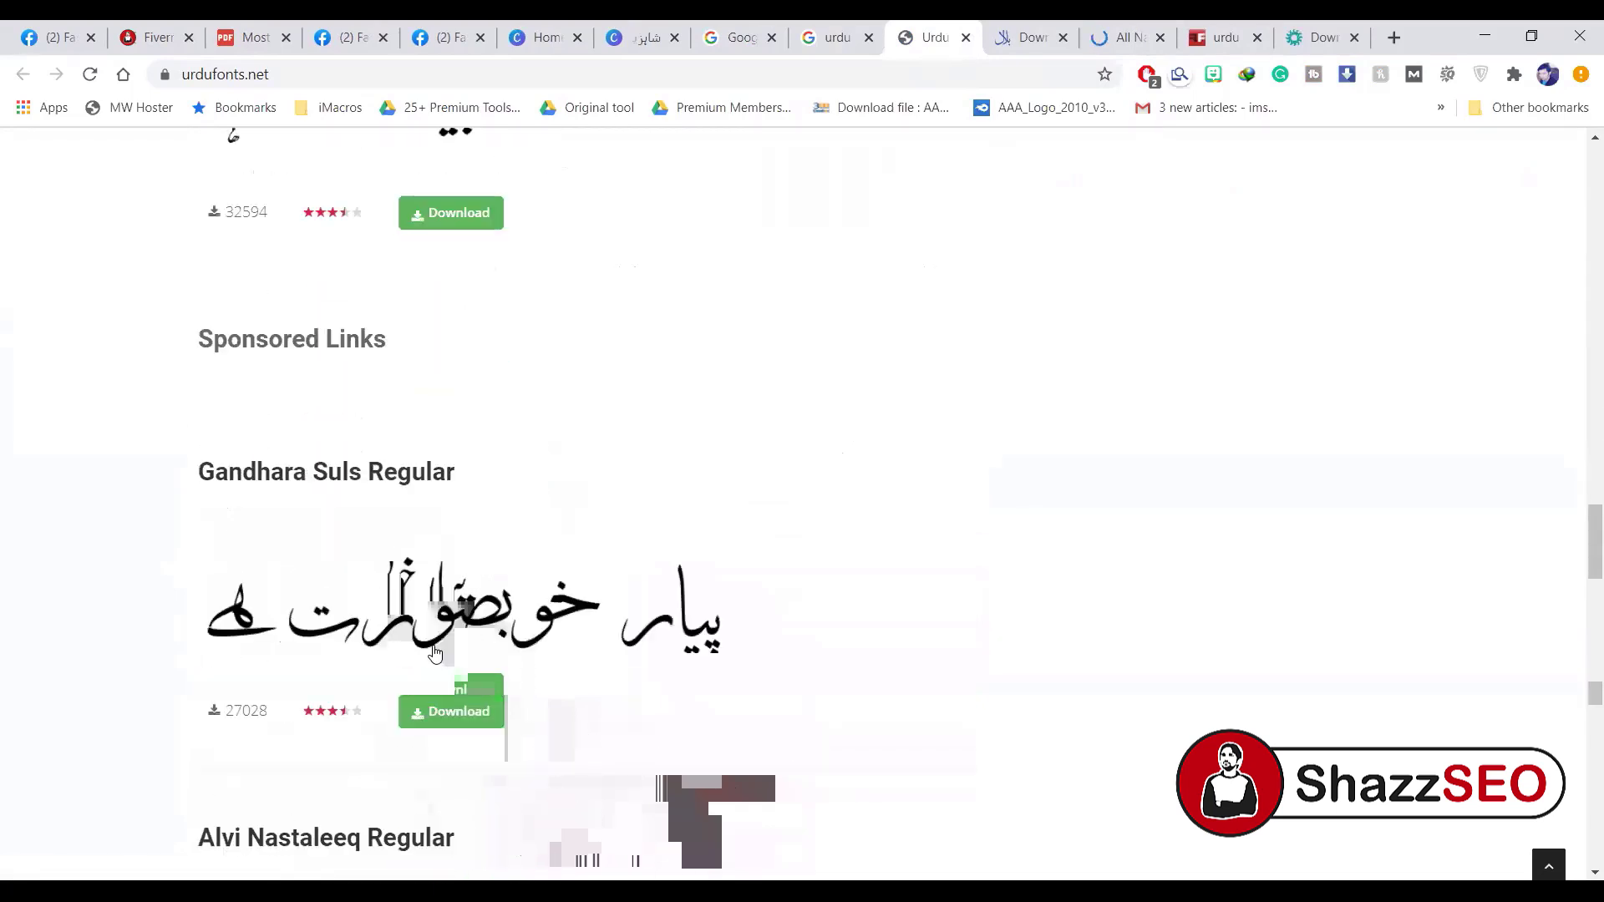
{"action": "scroll", "coordinate": [467, 668], "scroll_direction": "up", "scroll_amount": 5}
{"action": "scroll", "coordinate": [489, 595], "scroll_direction": "down", "scroll_amount": 7}
{"action": "scroll", "coordinate": [480, 597], "scroll_direction": "down", "scroll_amount": 4}
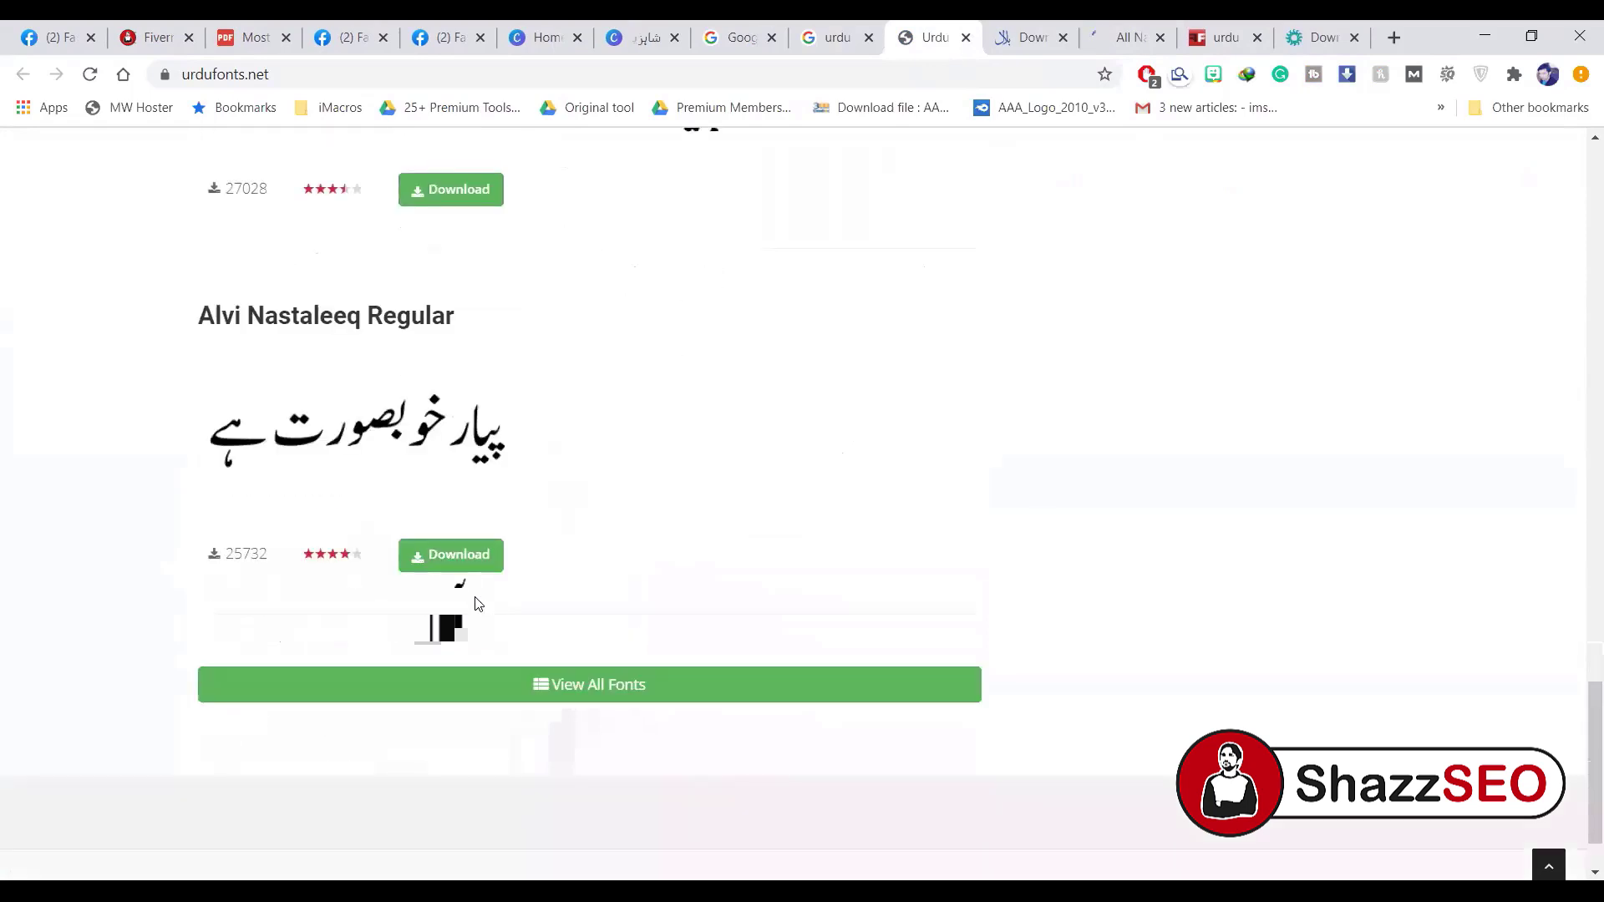
{"action": "scroll", "coordinate": [451, 597], "scroll_direction": "up", "scroll_amount": 6}
{"action": "scroll", "coordinate": [428, 591], "scroll_direction": "up", "scroll_amount": 2}
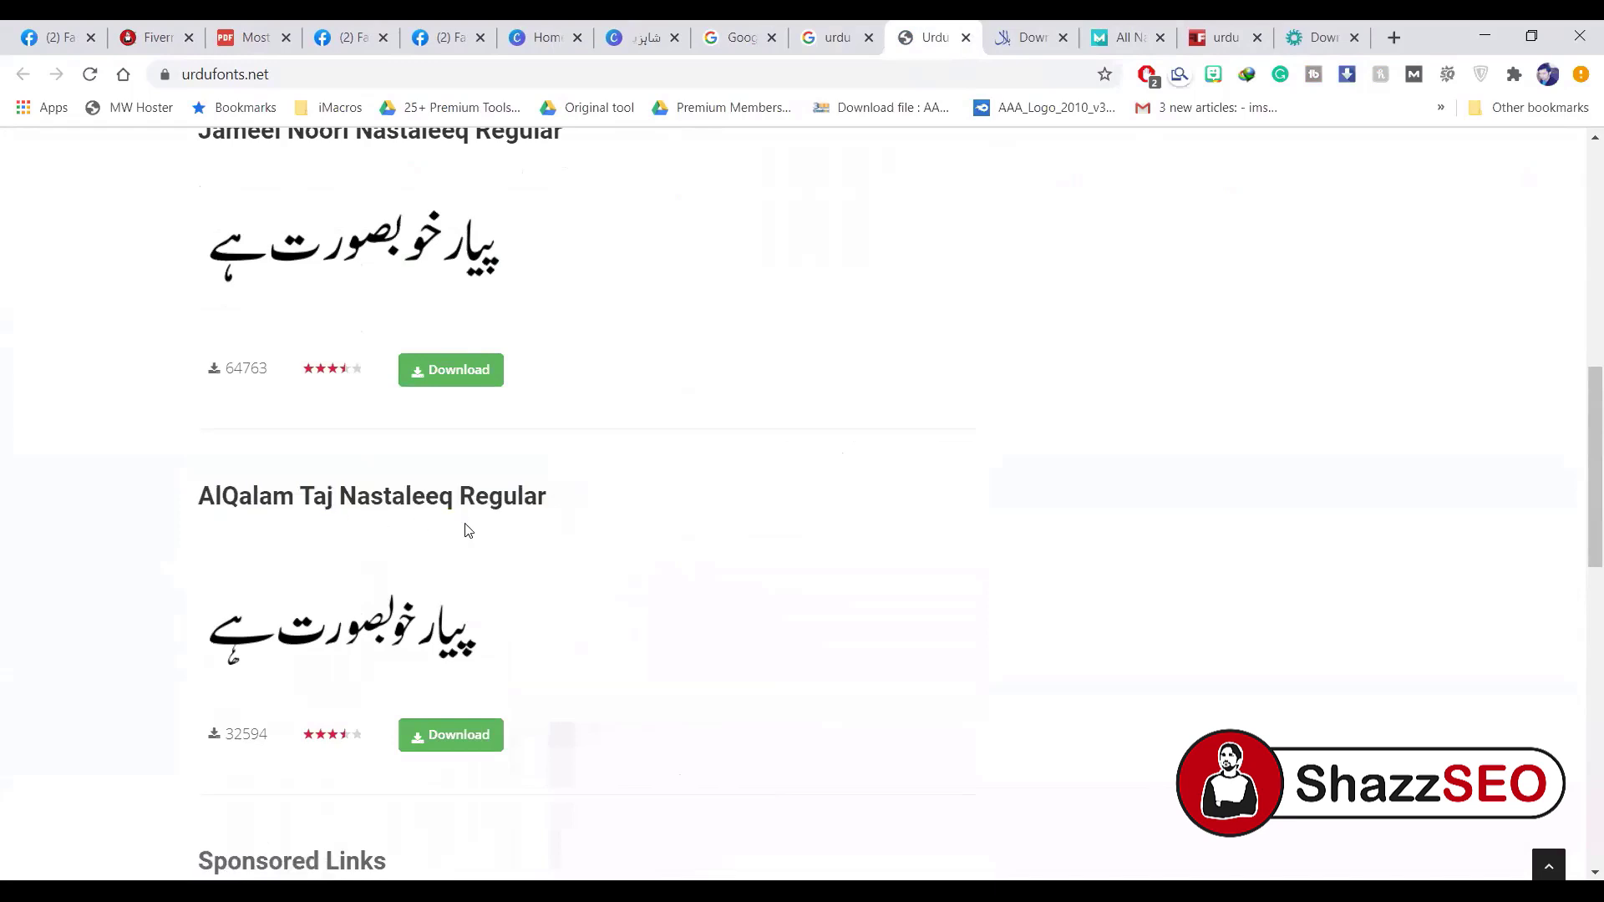
Open the AlQalam Taj Nastaleeq Regular font page on urdufonts.net and request the font's download
{"action": "left_click", "coordinate": [442, 741]}
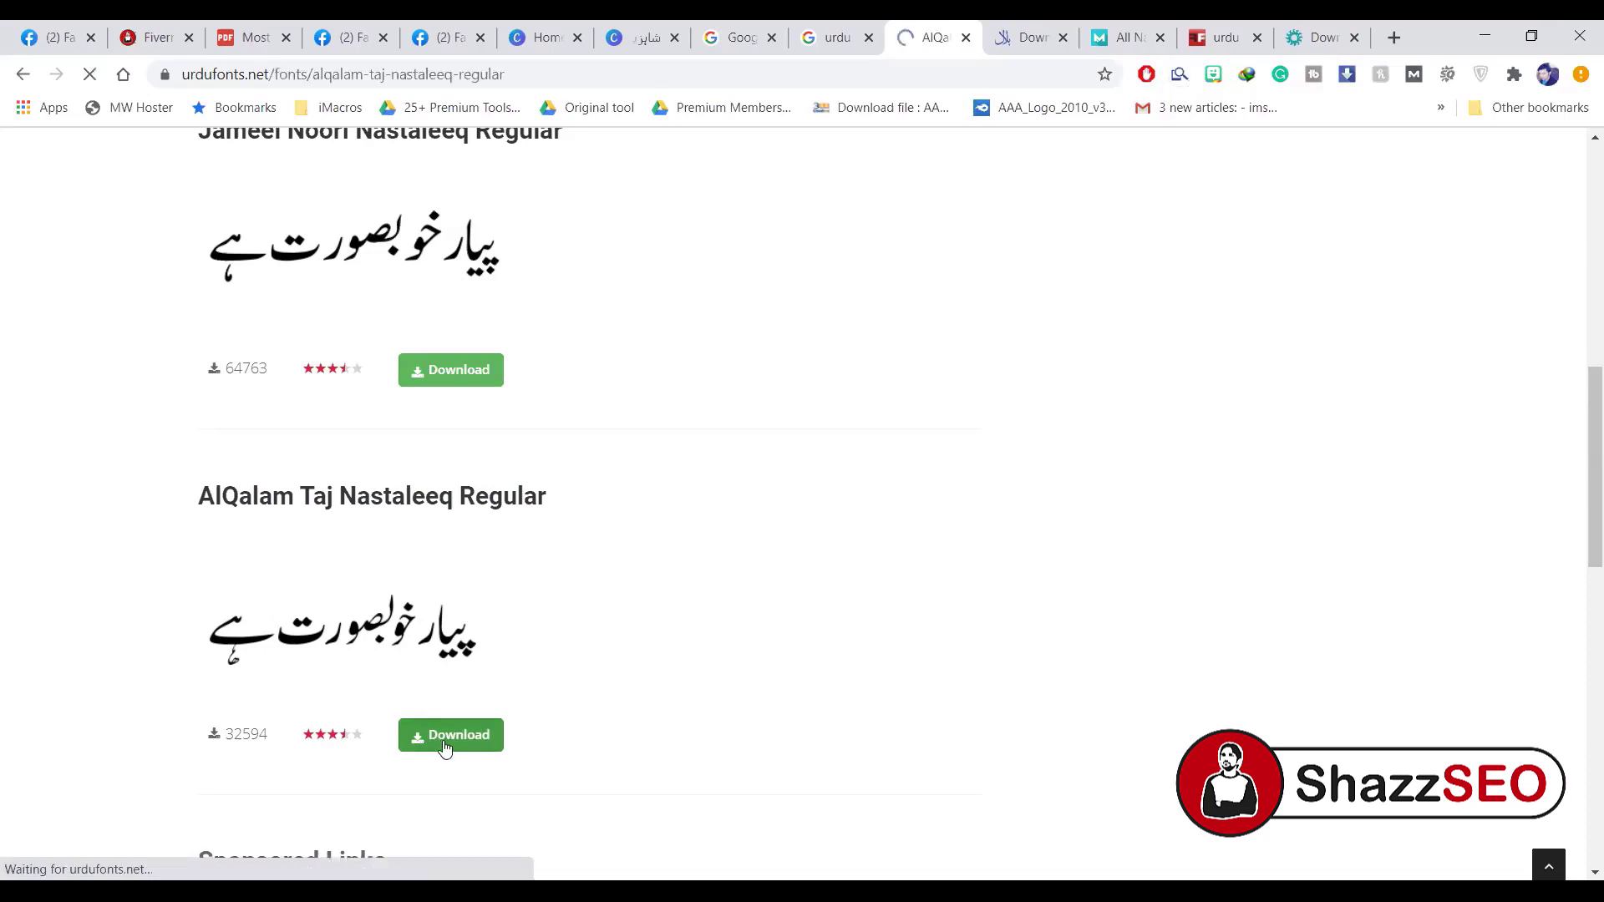
{"action": "scroll", "coordinate": [484, 577], "scroll_direction": "down", "scroll_amount": 4}
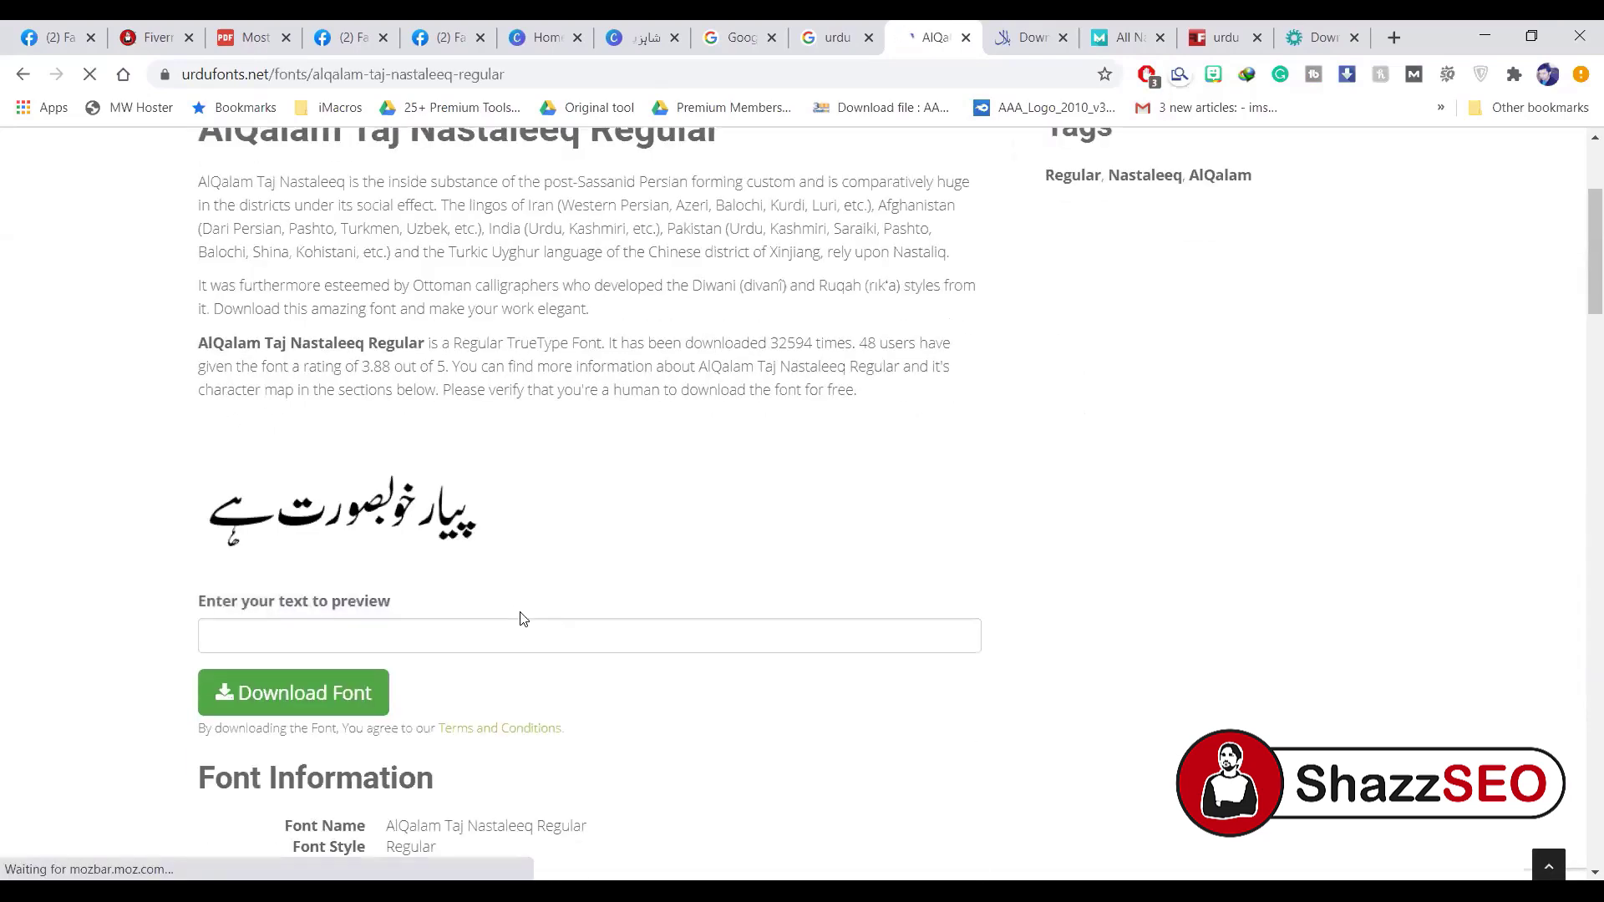
{"action": "left_click", "coordinate": [310, 650]}
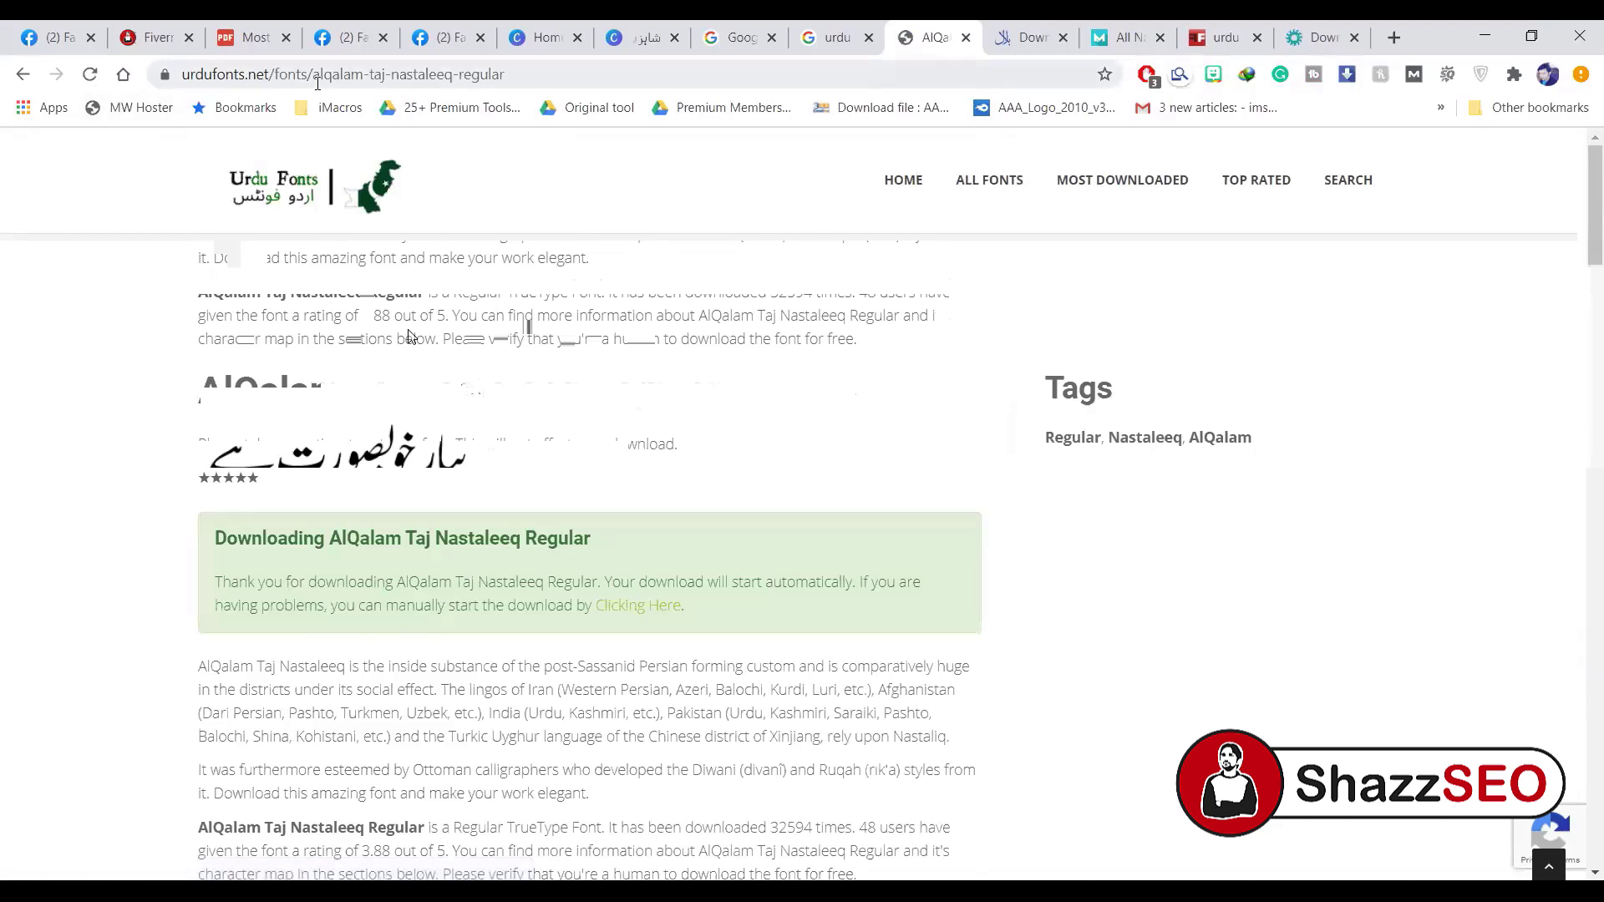
{"action": "scroll", "coordinate": [573, 584], "scroll_direction": "down", "scroll_amount": 5}
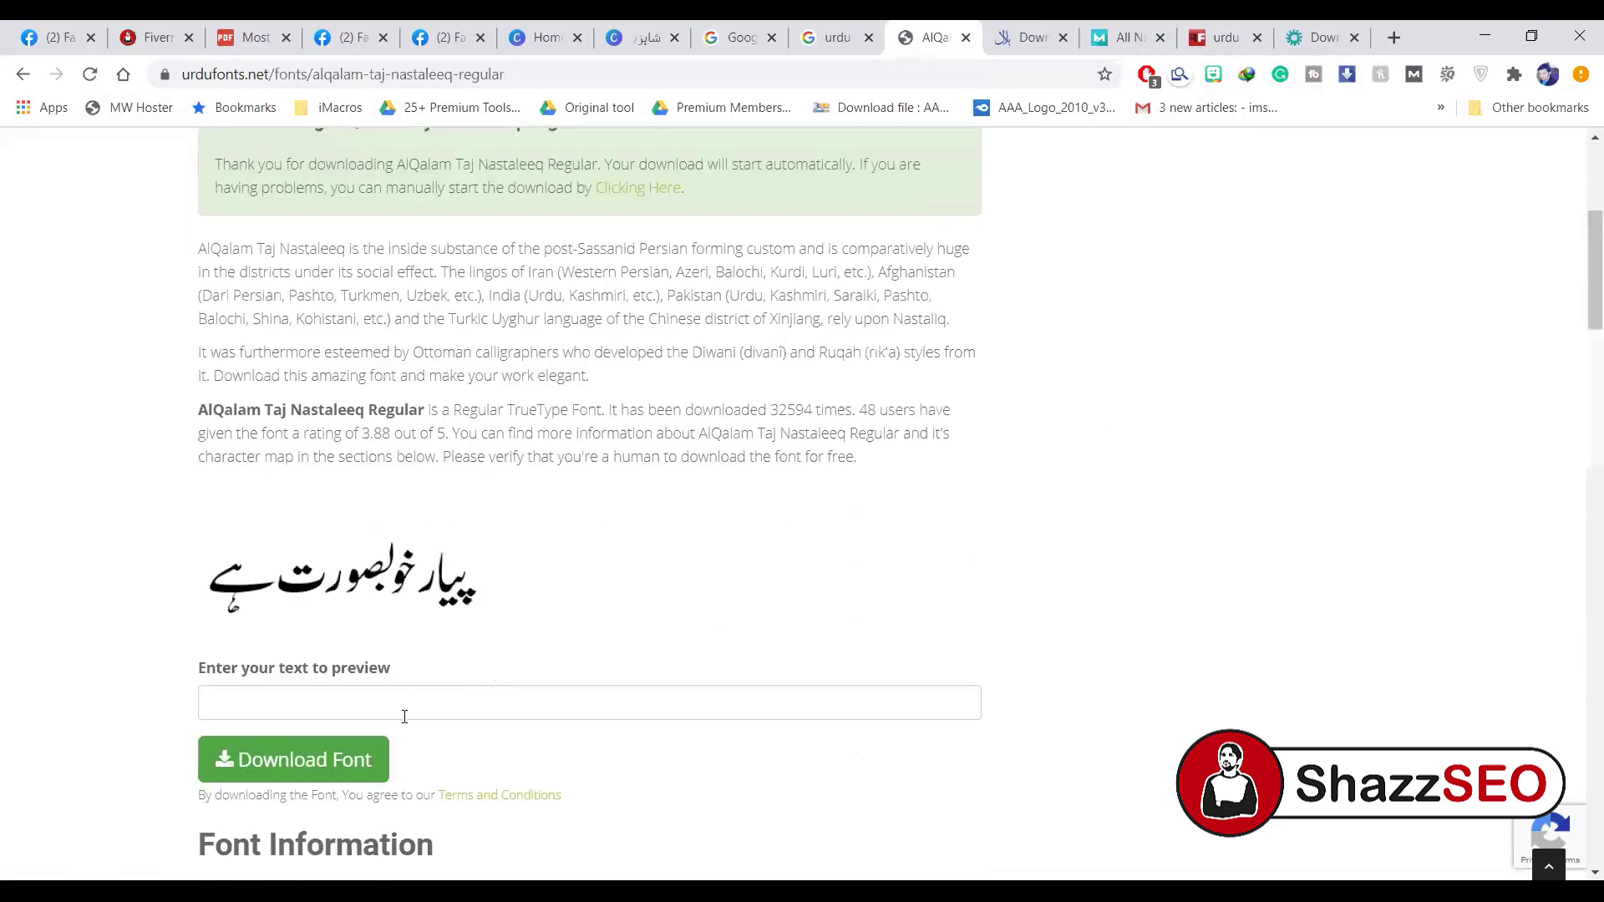
{"action": "scroll", "coordinate": [405, 716], "scroll_direction": "down", "scroll_amount": 3}
{"action": "left_click", "coordinate": [308, 563]}
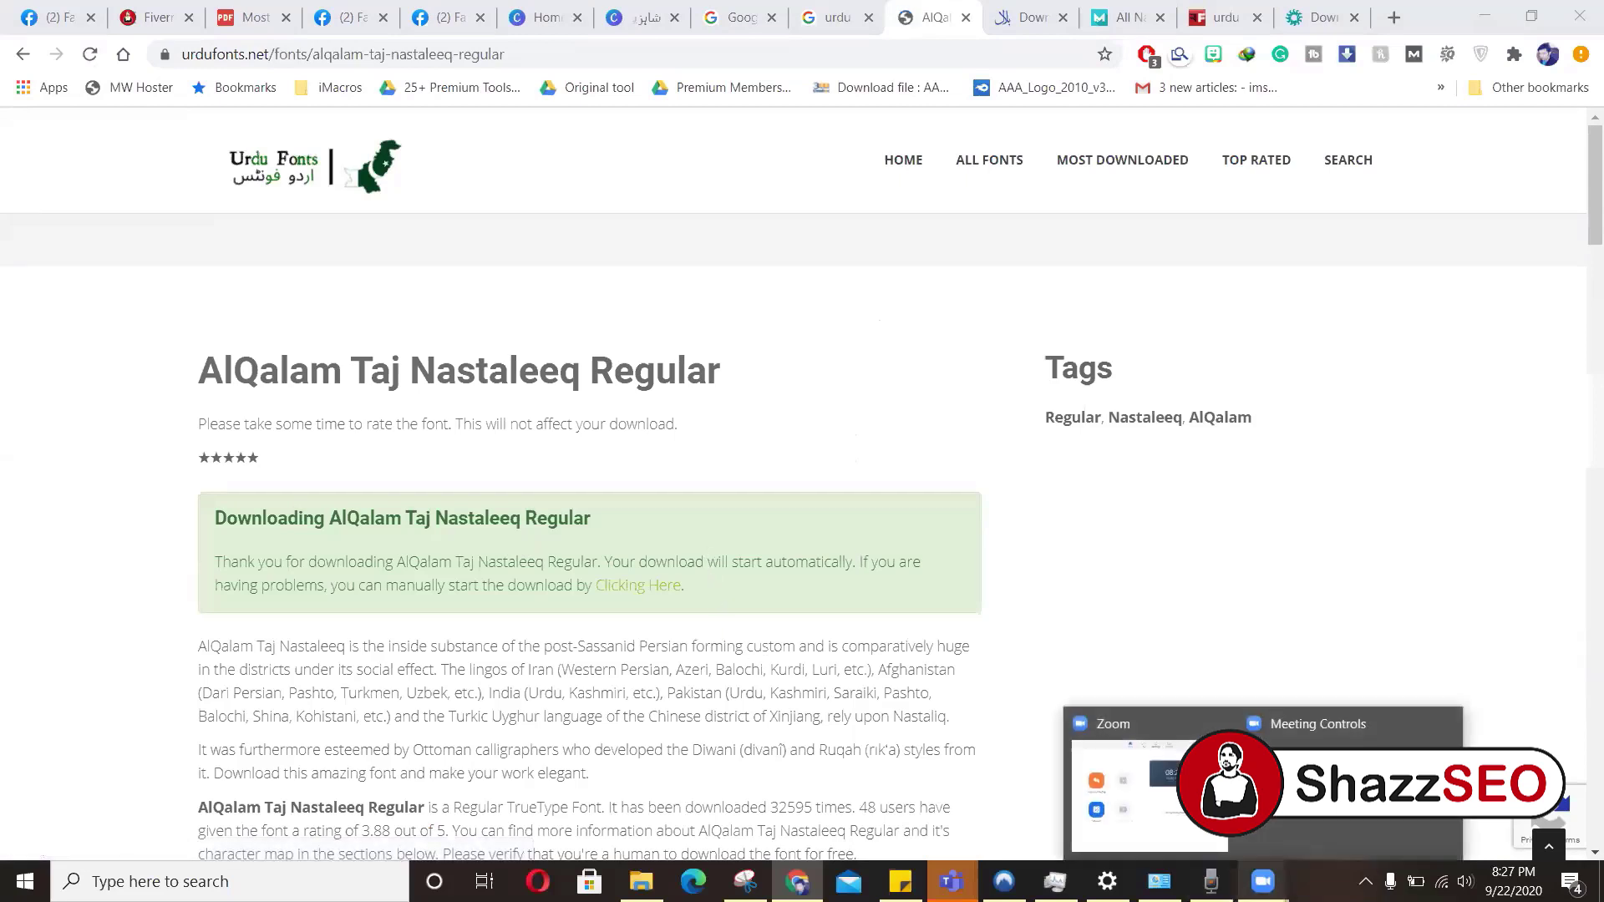
Start the font's download manually and save AlQalam Taj Nastaleeq Regular.zip in Downloads\Compressed
{"action": "left_click", "coordinate": [723, 690]}
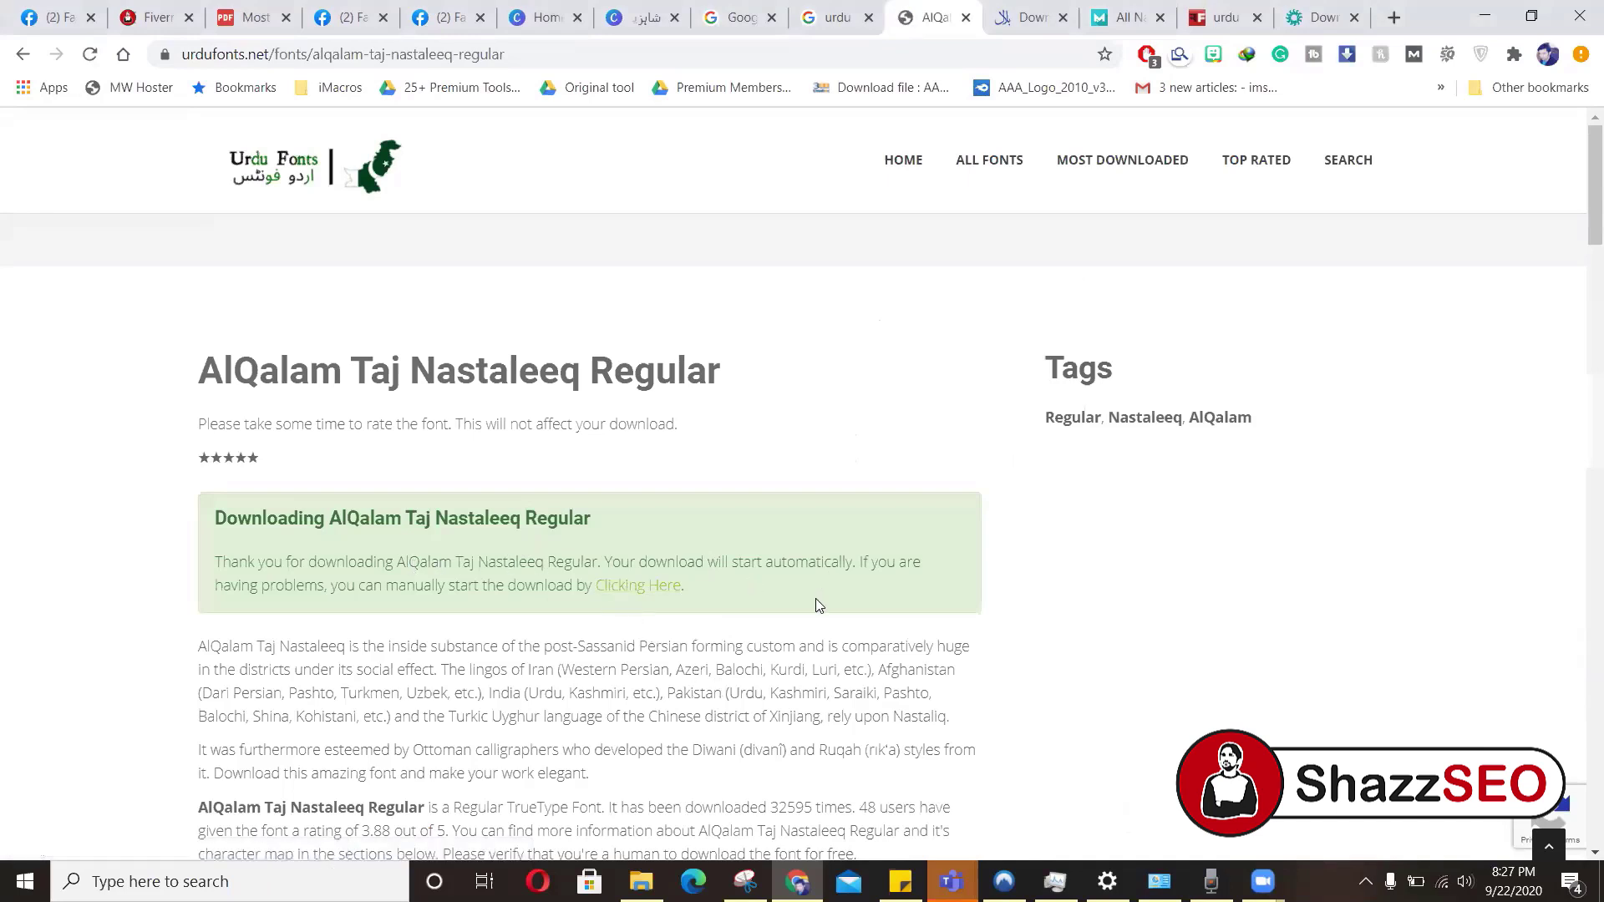
{"action": "left_click", "coordinate": [628, 588]}
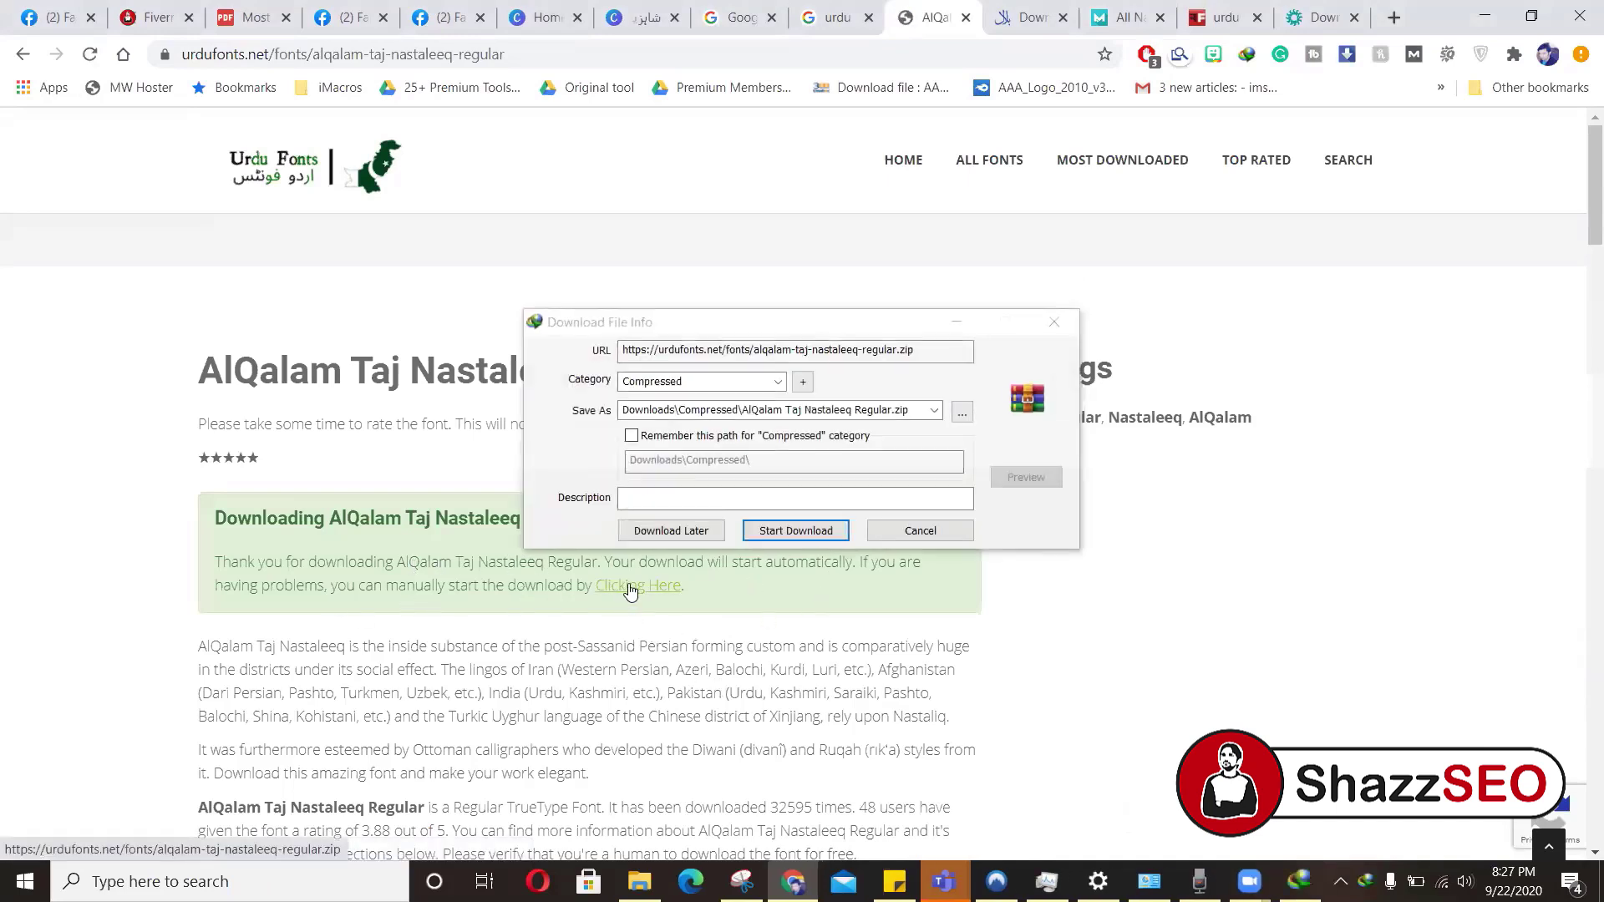
{"action": "left_click", "coordinate": [825, 535]}
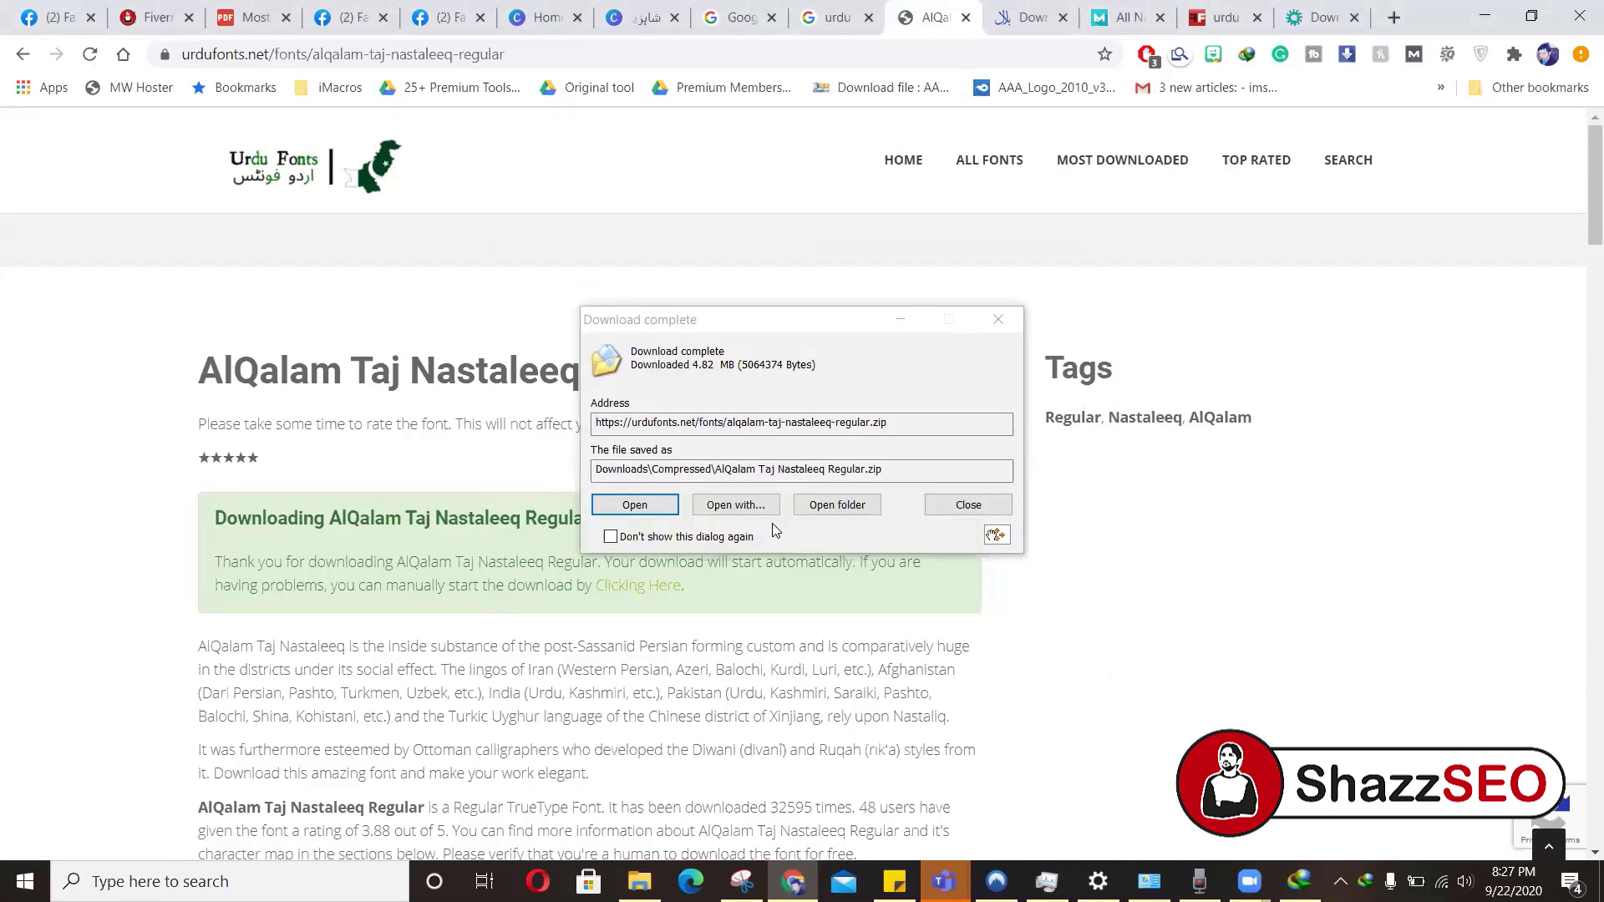
Show the downloaded archive in its folder and extract it into its own AlQalam Taj Nastaleeq Regular folder
{"action": "left_click", "coordinate": [822, 505]}
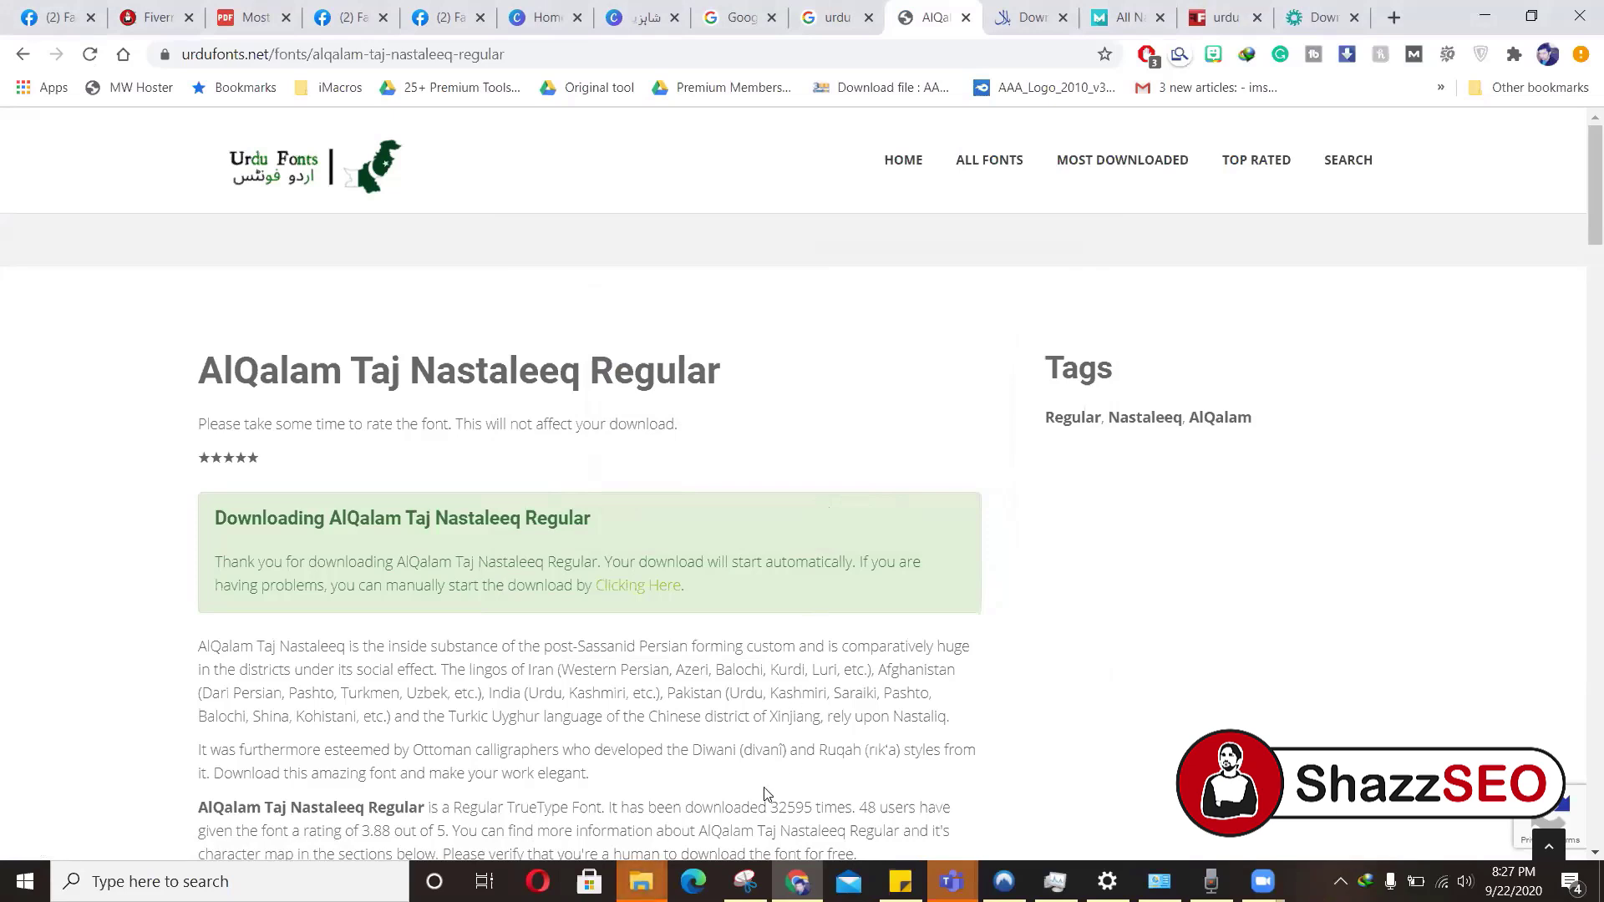
{"action": "mouse_move", "coordinate": [641, 881]}
{"action": "left_click", "coordinate": [785, 802]}
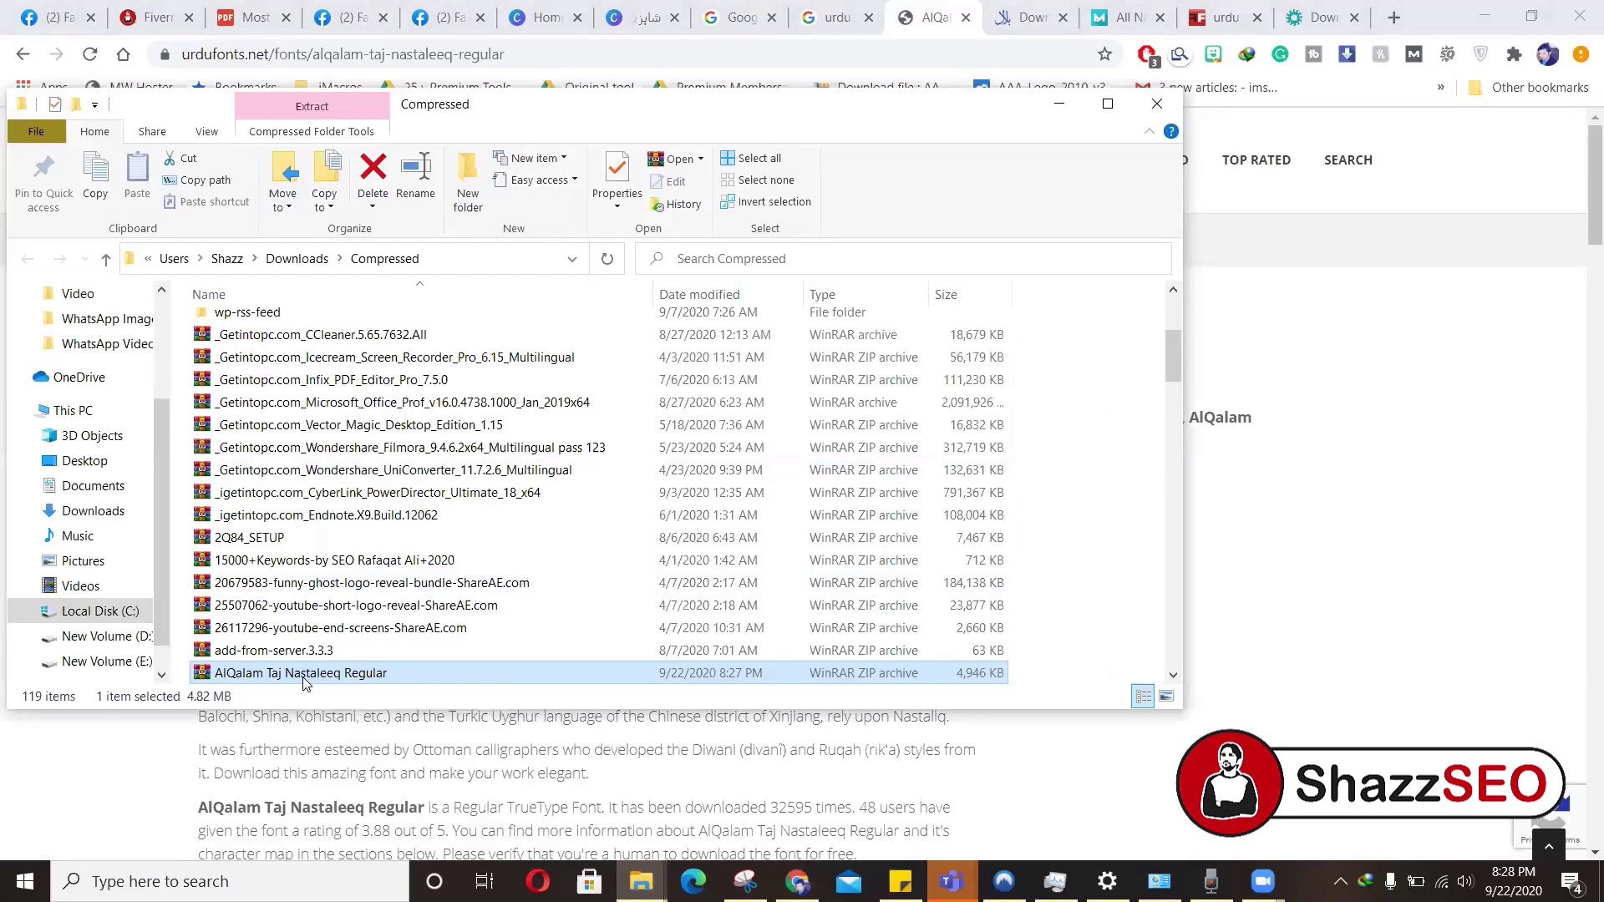
{"action": "right_click", "coordinate": [304, 676]}
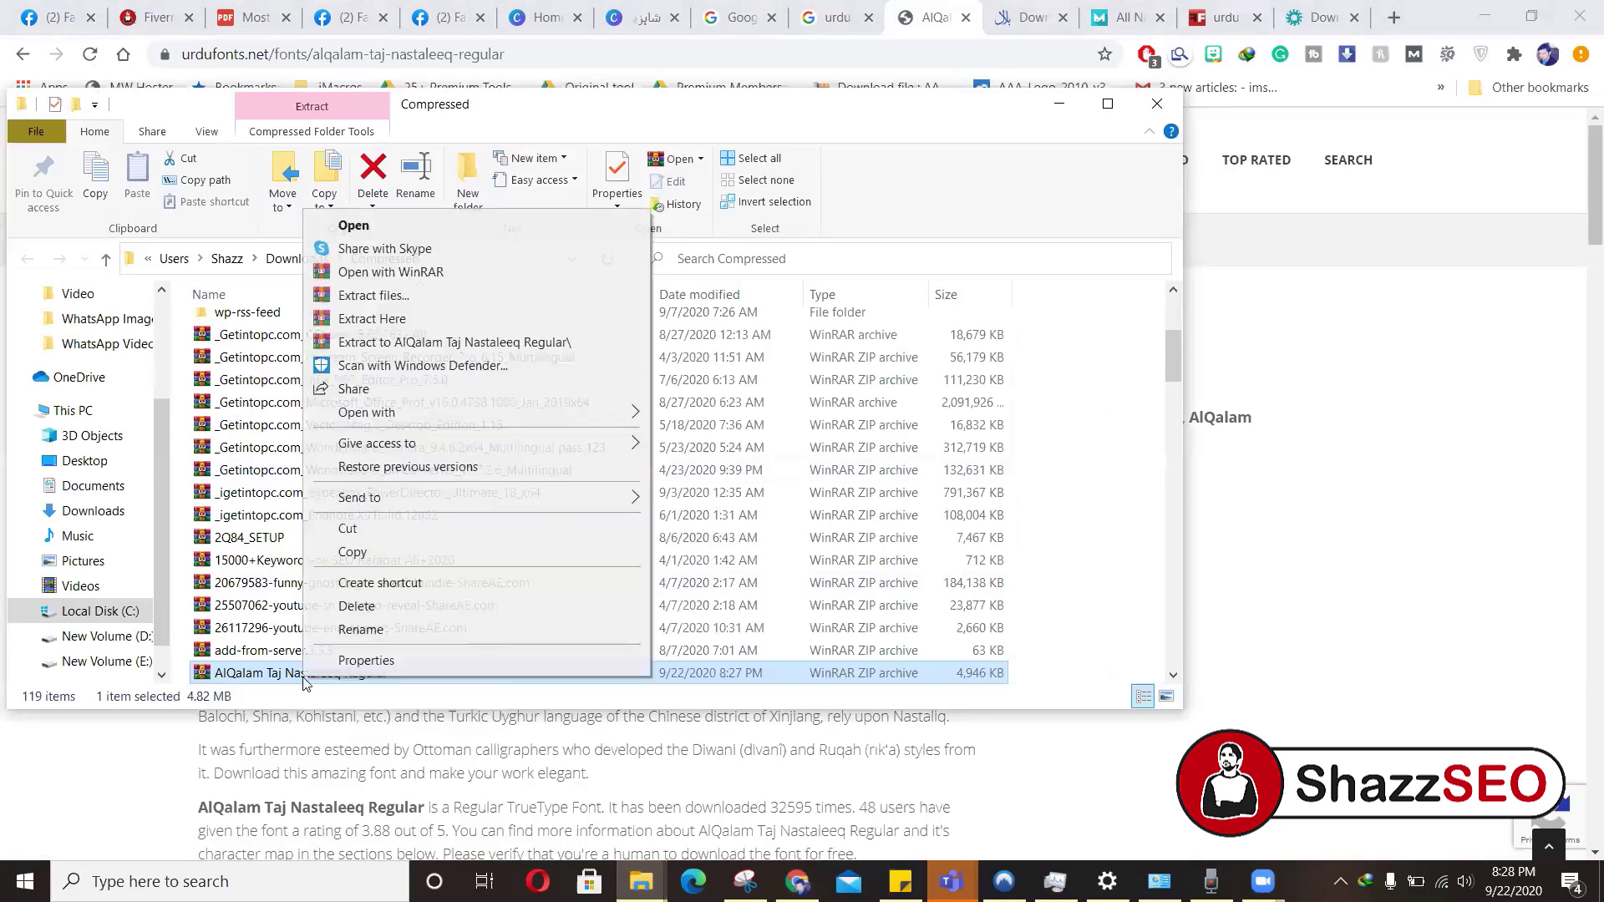
{"action": "left_click", "coordinate": [432, 345]}
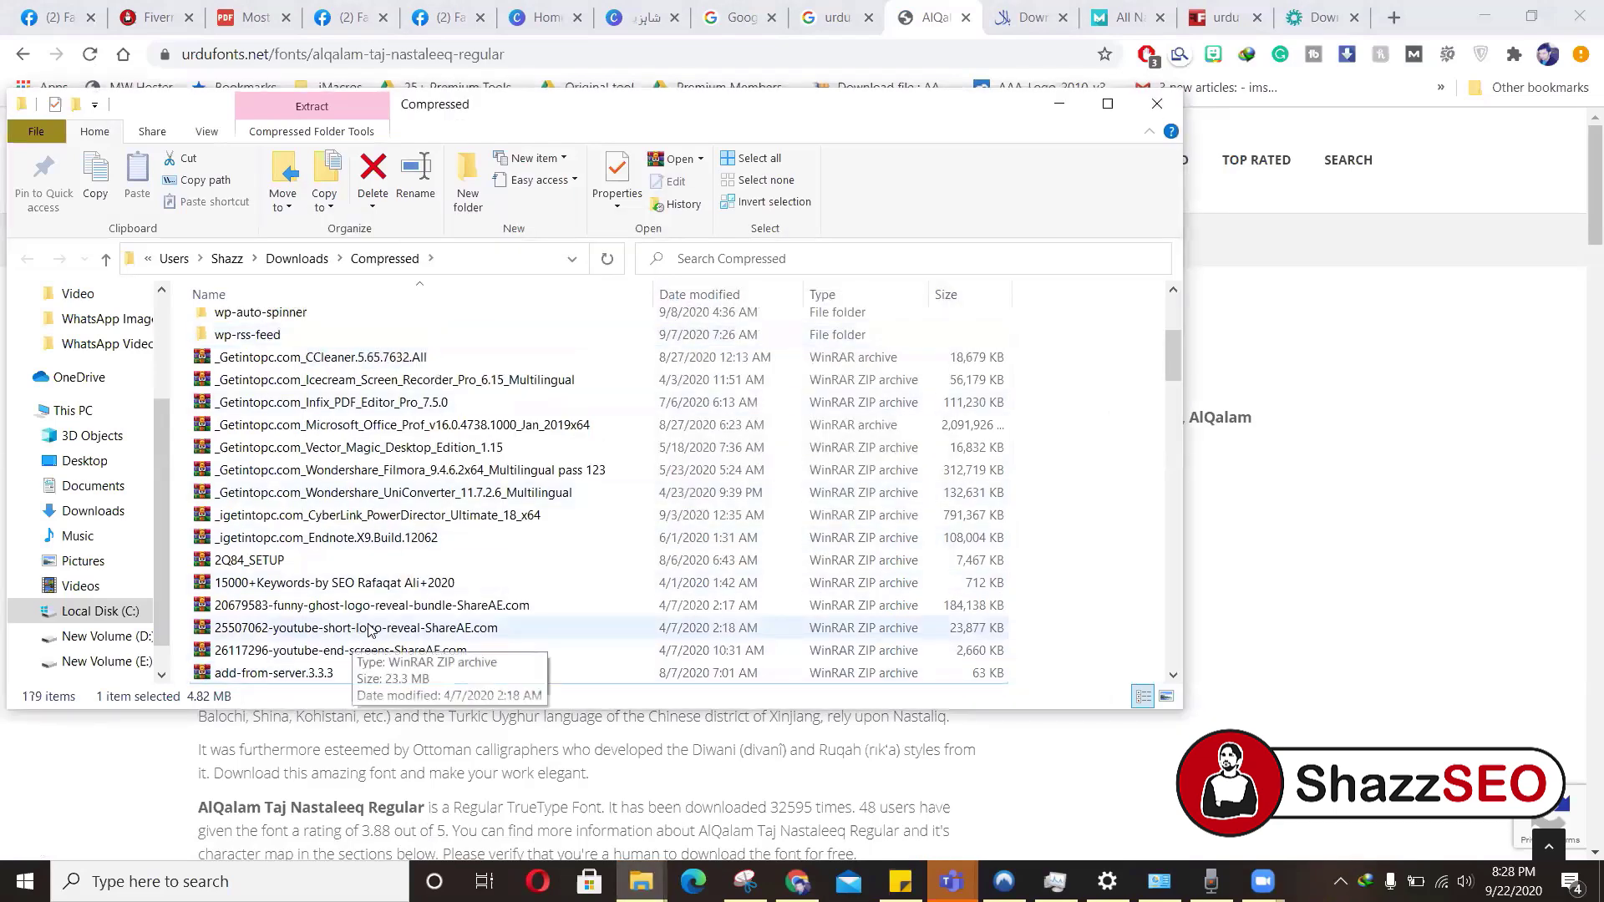
{"action": "scroll", "coordinate": [374, 641], "scroll_direction": "down", "scroll_amount": 3}
{"action": "scroll", "coordinate": [373, 640], "scroll_direction": "up", "scroll_amount": 5}
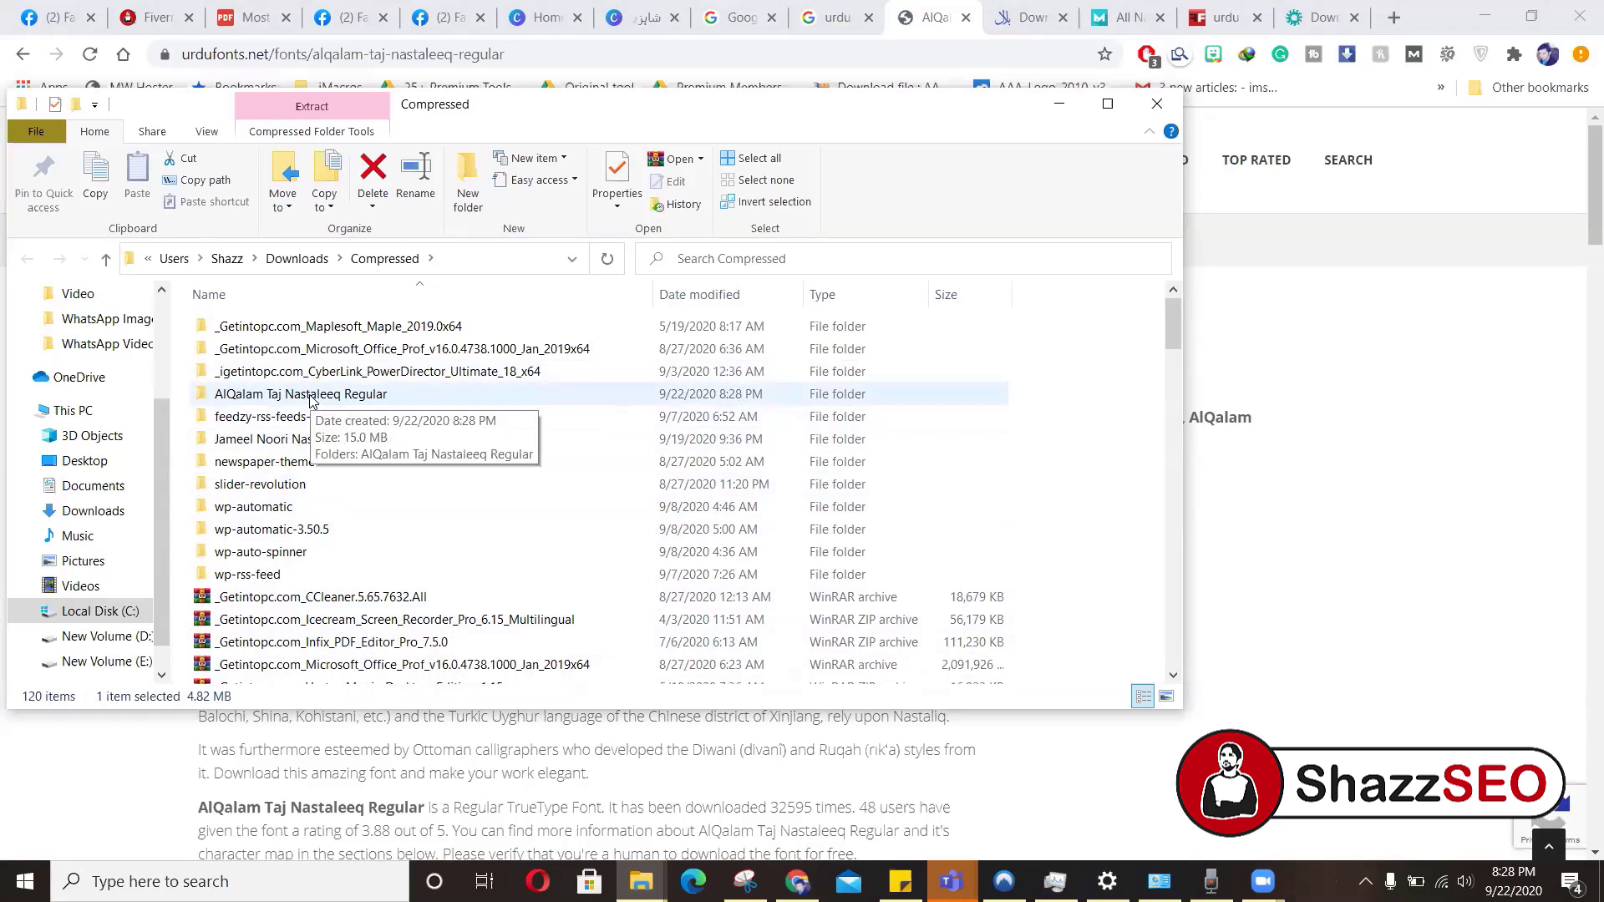
Open the extracted AlQalam Taj Nastaleeq Regular folder and its subfolder, and select the TrueType font file
{"action": "double_click", "coordinate": [265, 396]}
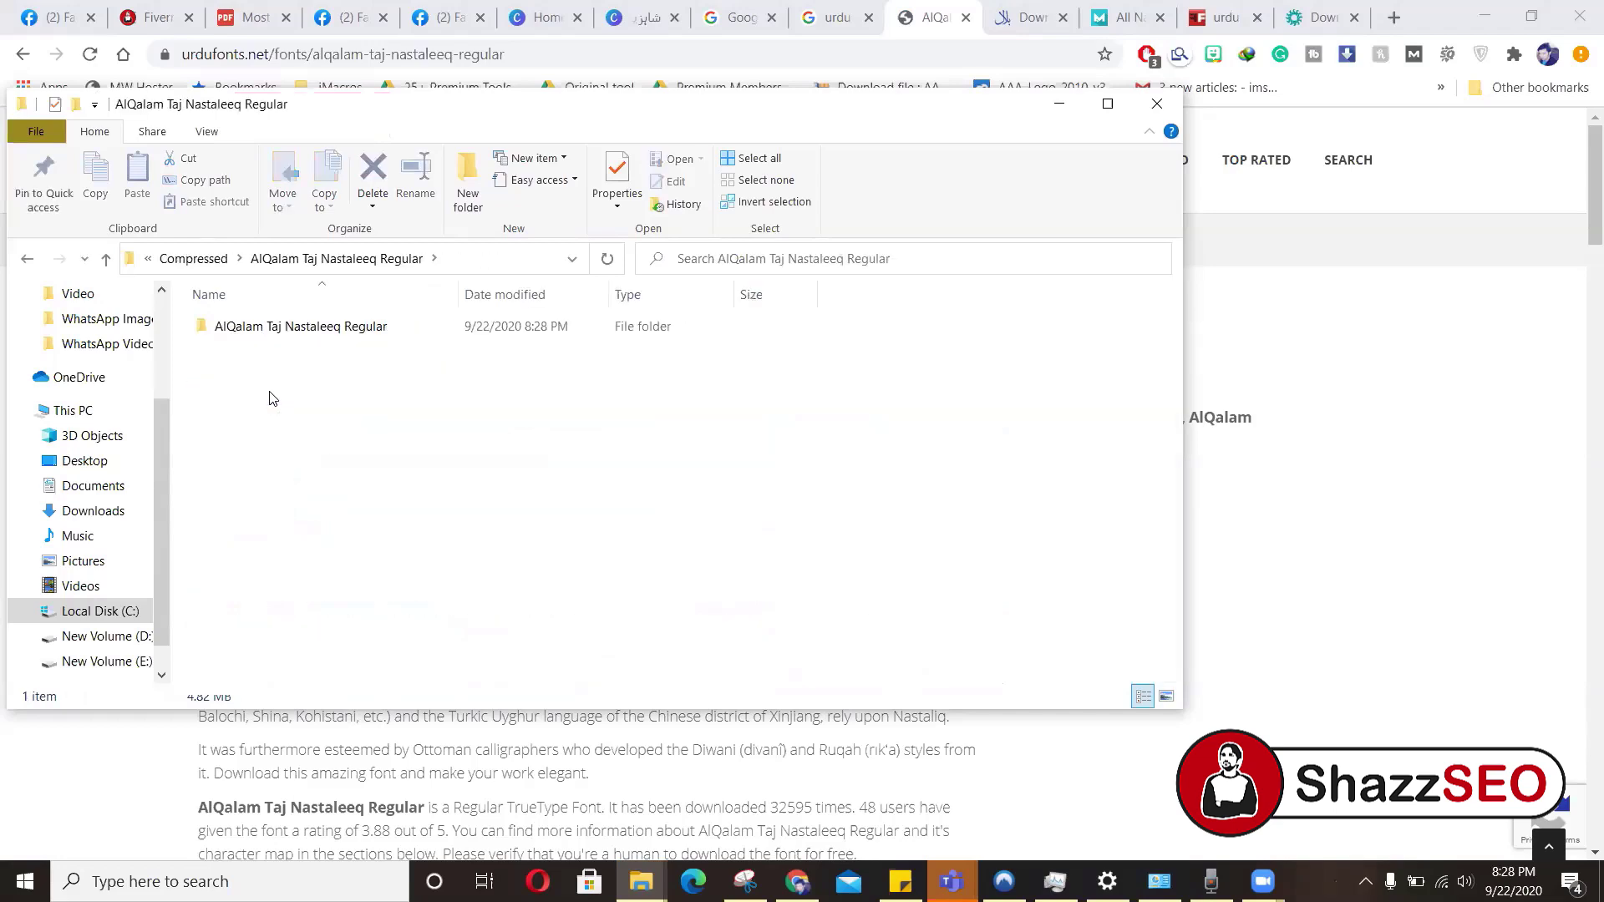
{"action": "double_click", "coordinate": [258, 332]}
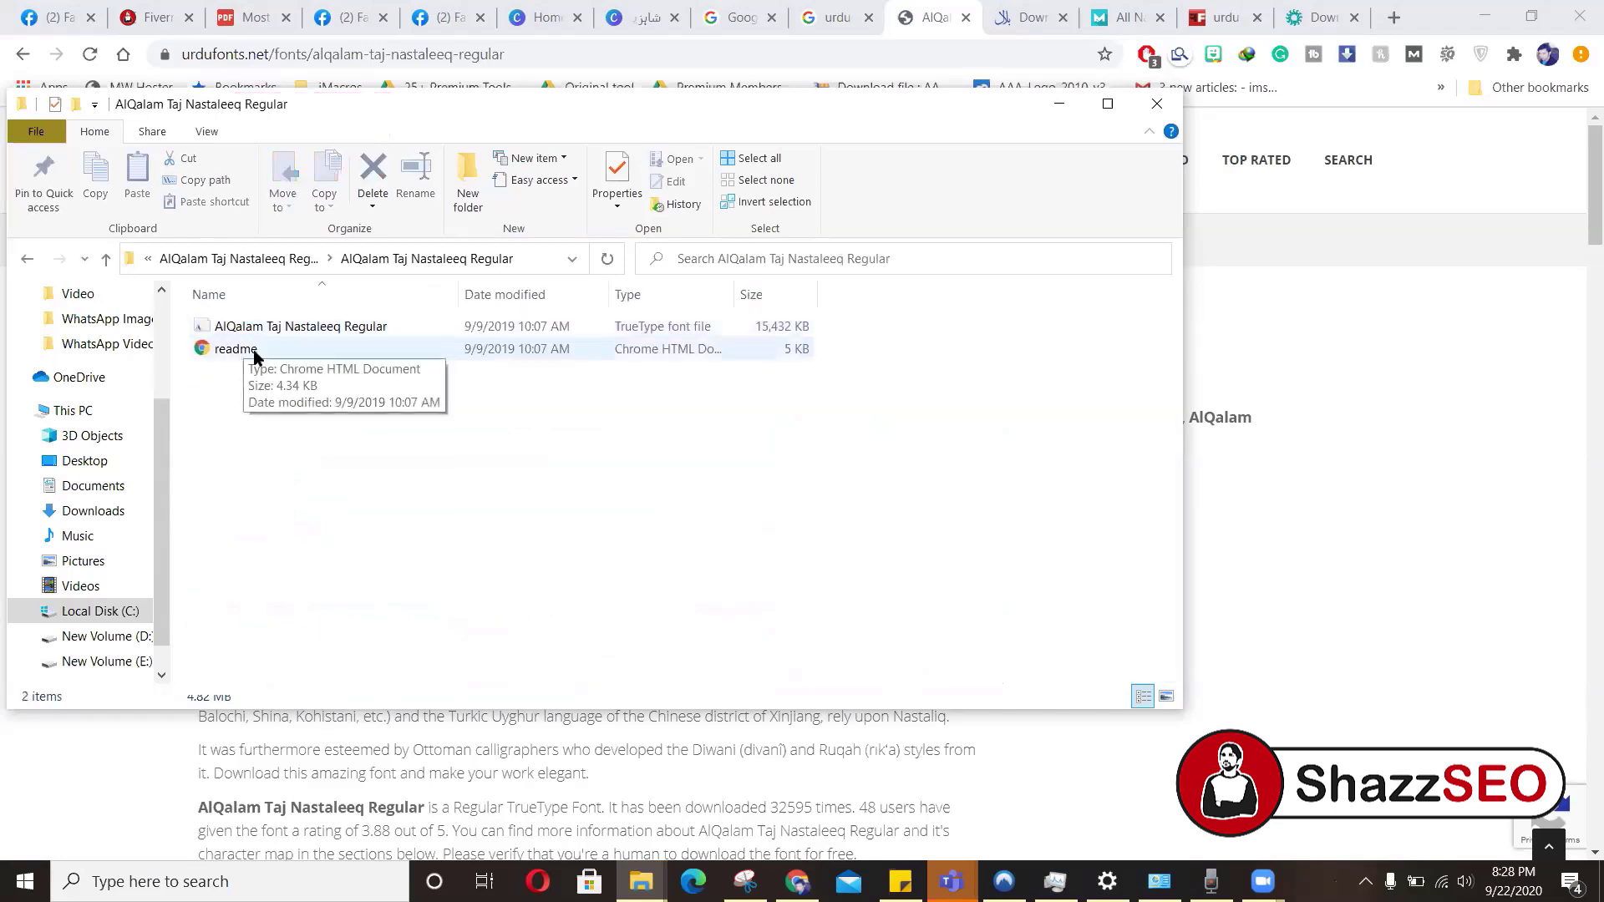
{"action": "left_click", "coordinate": [284, 330]}
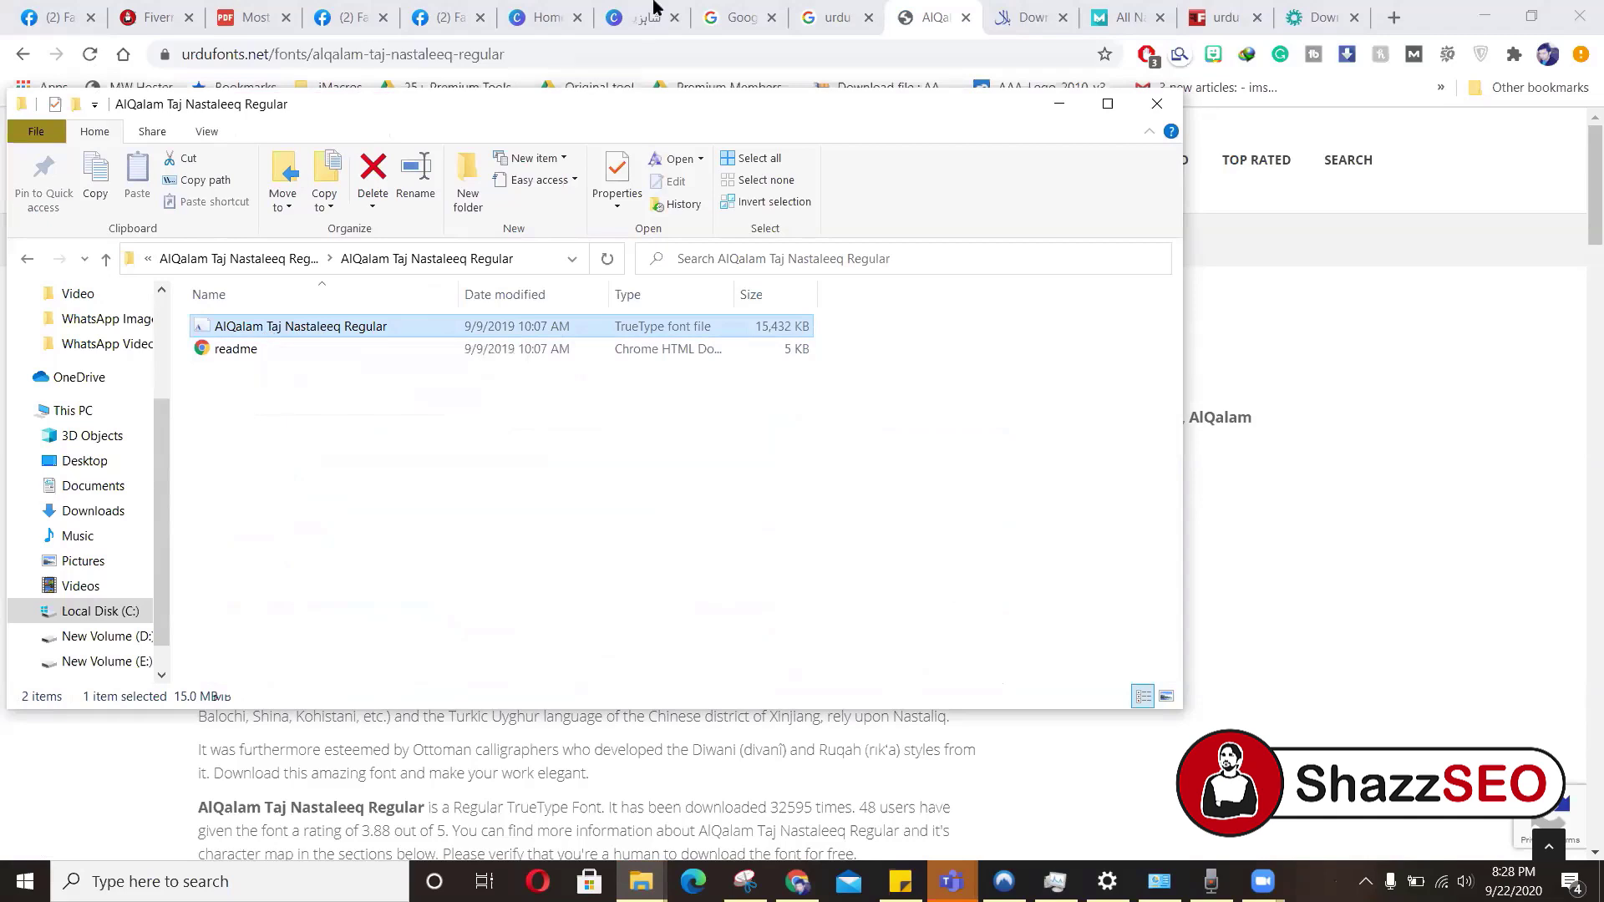
Switch to the Canva home page and open the Brand Kit at its brand fonts section
{"action": "left_click", "coordinate": [560, 7]}
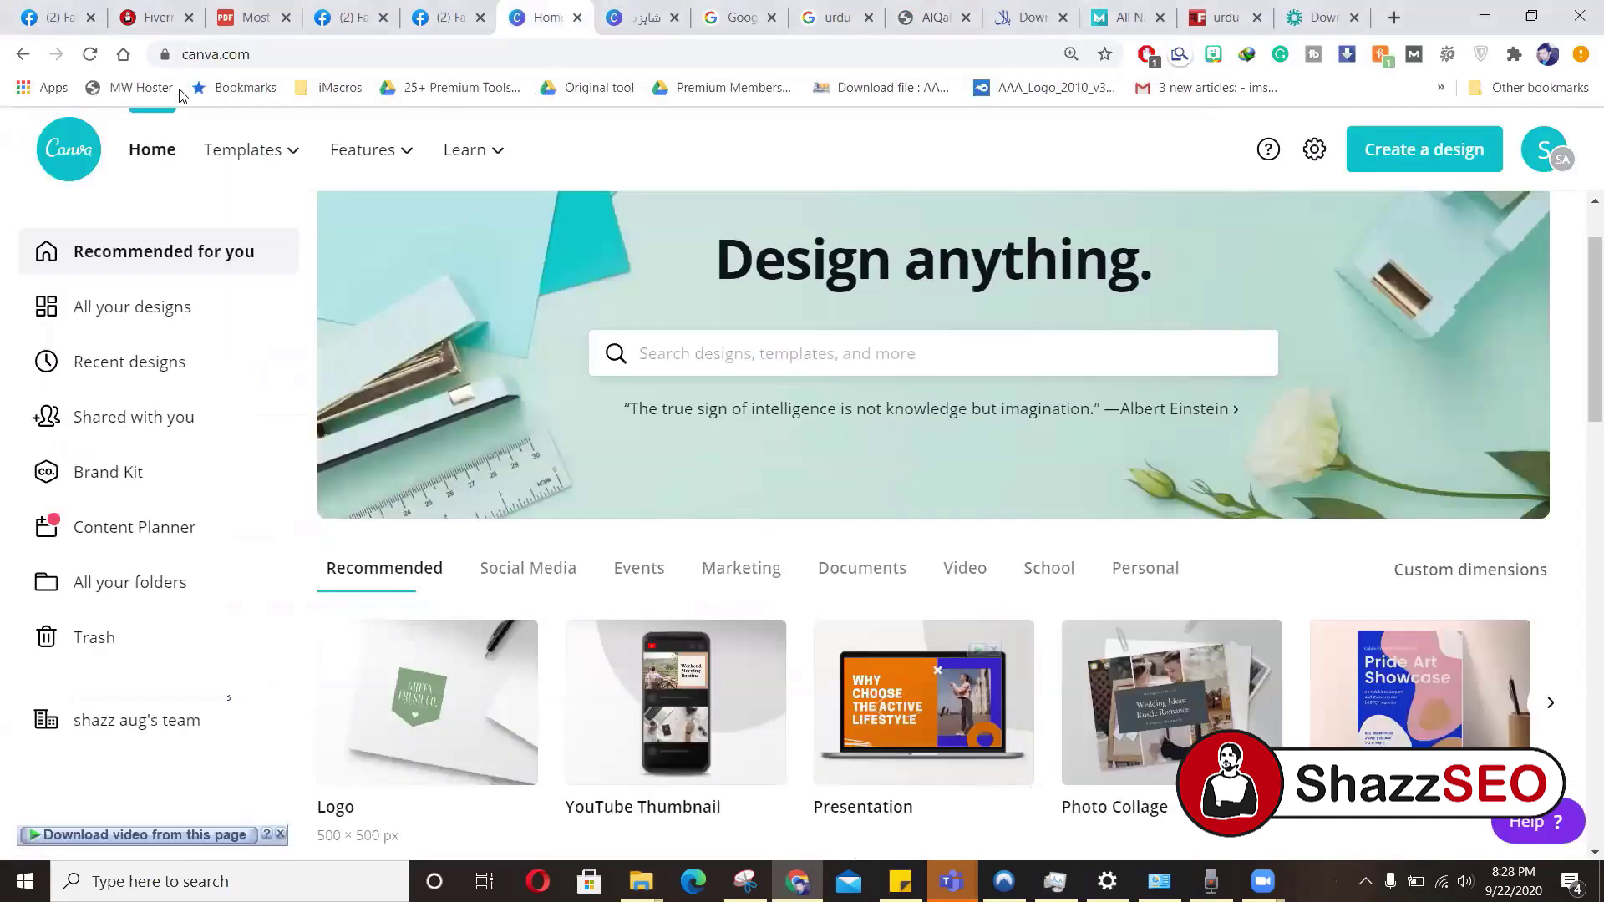
{"action": "mouse_move", "coordinate": [362, 149]}
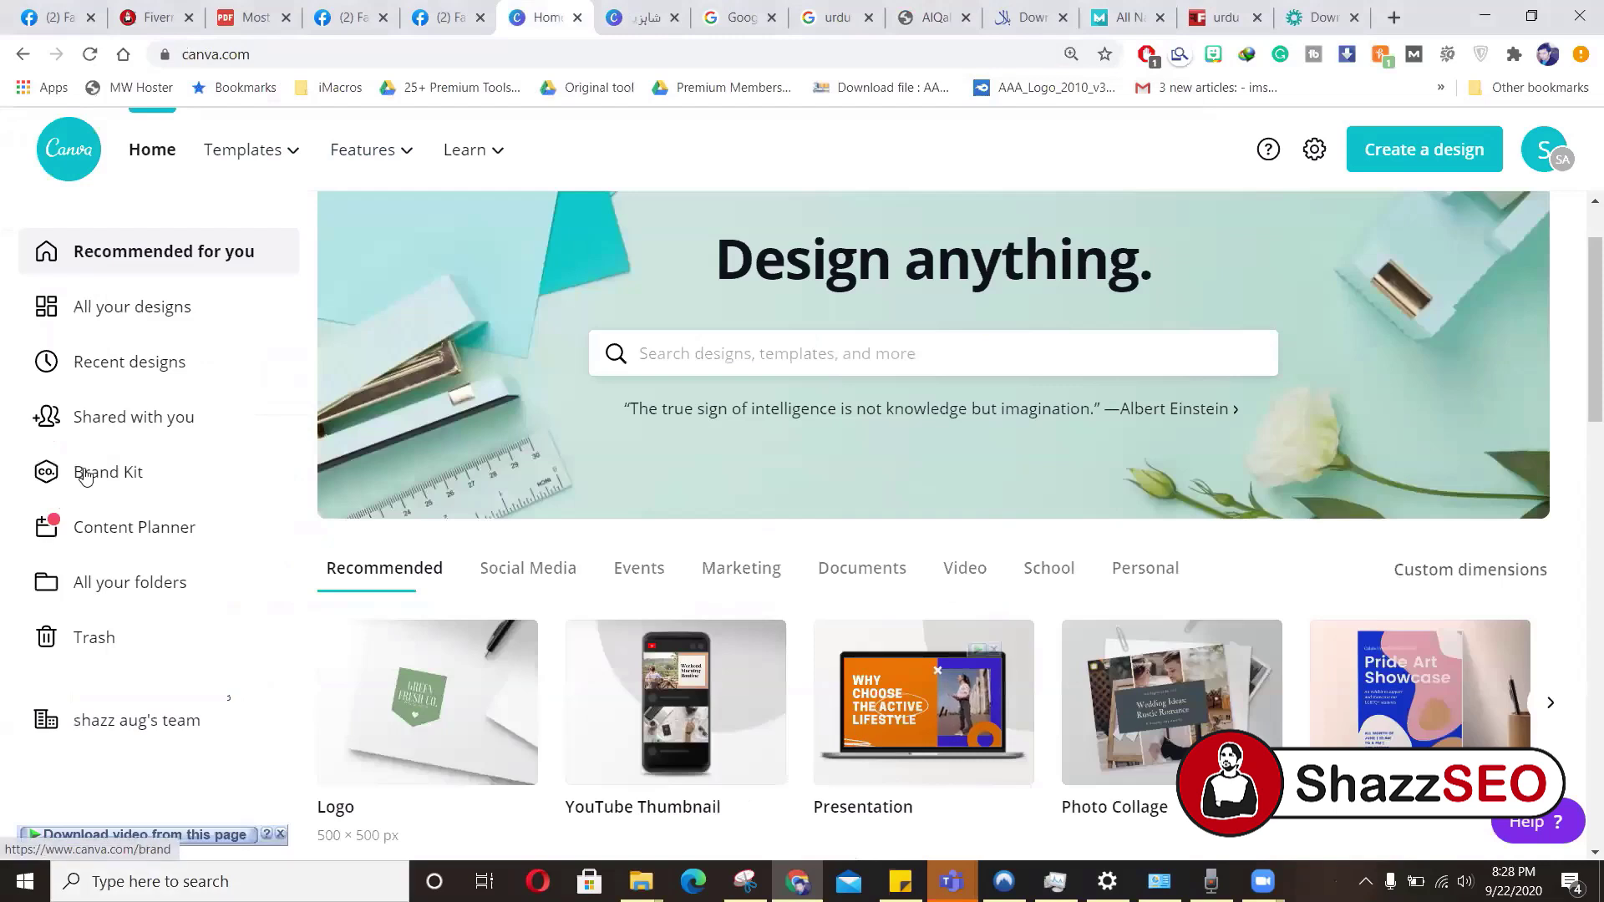
{"action": "left_click", "coordinate": [138, 480]}
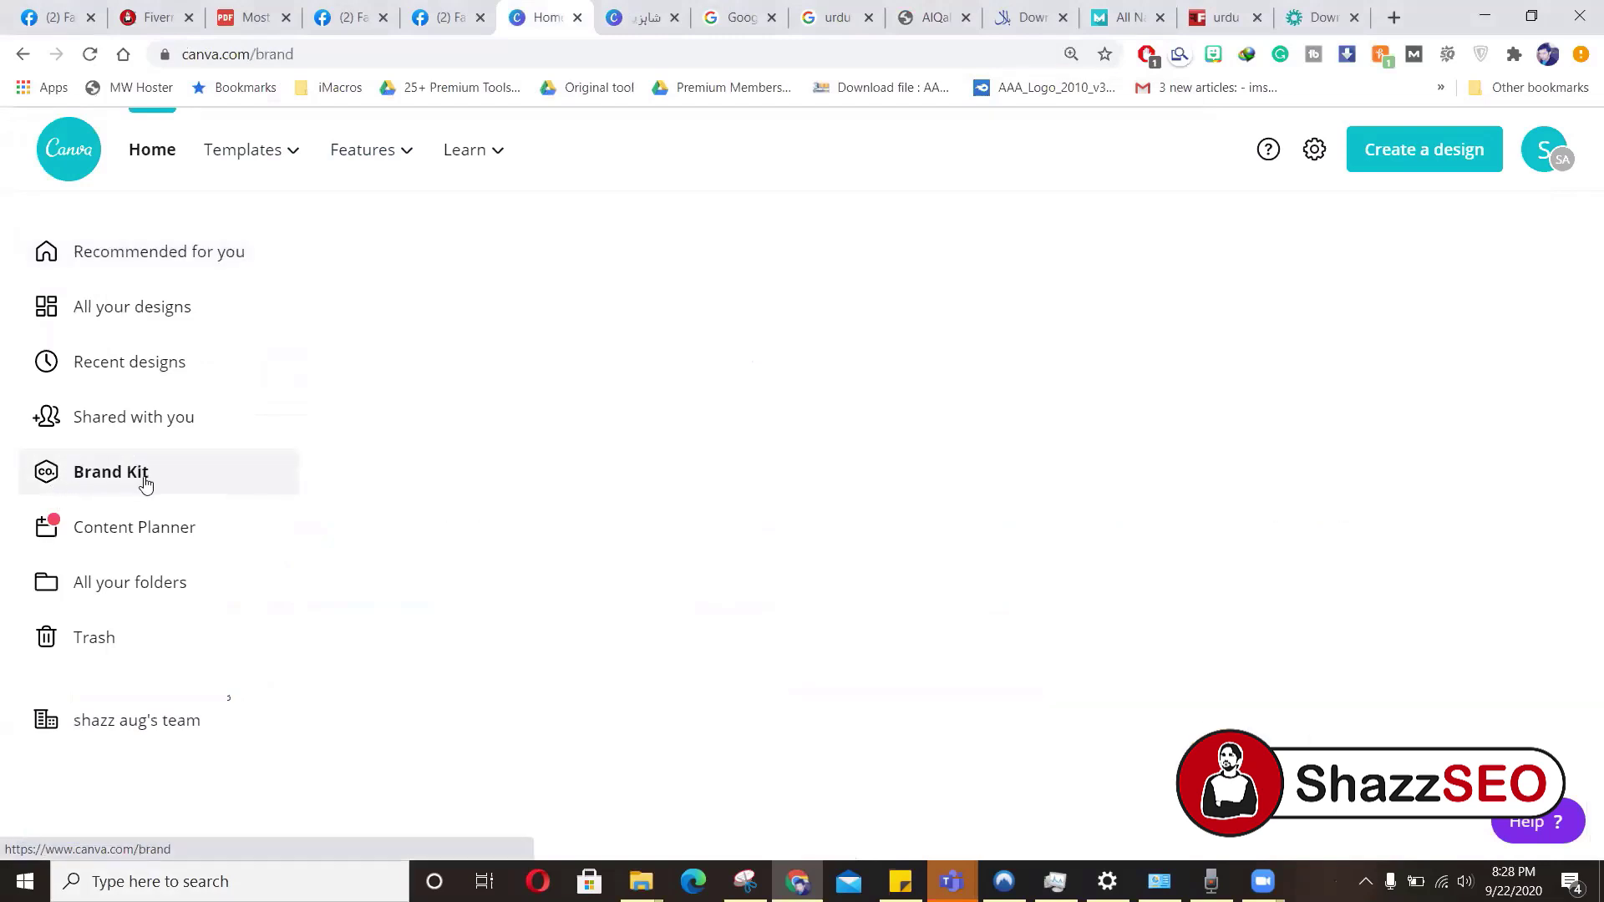
{"action": "scroll", "coordinate": [848, 435], "scroll_direction": "down", "scroll_amount": 3}
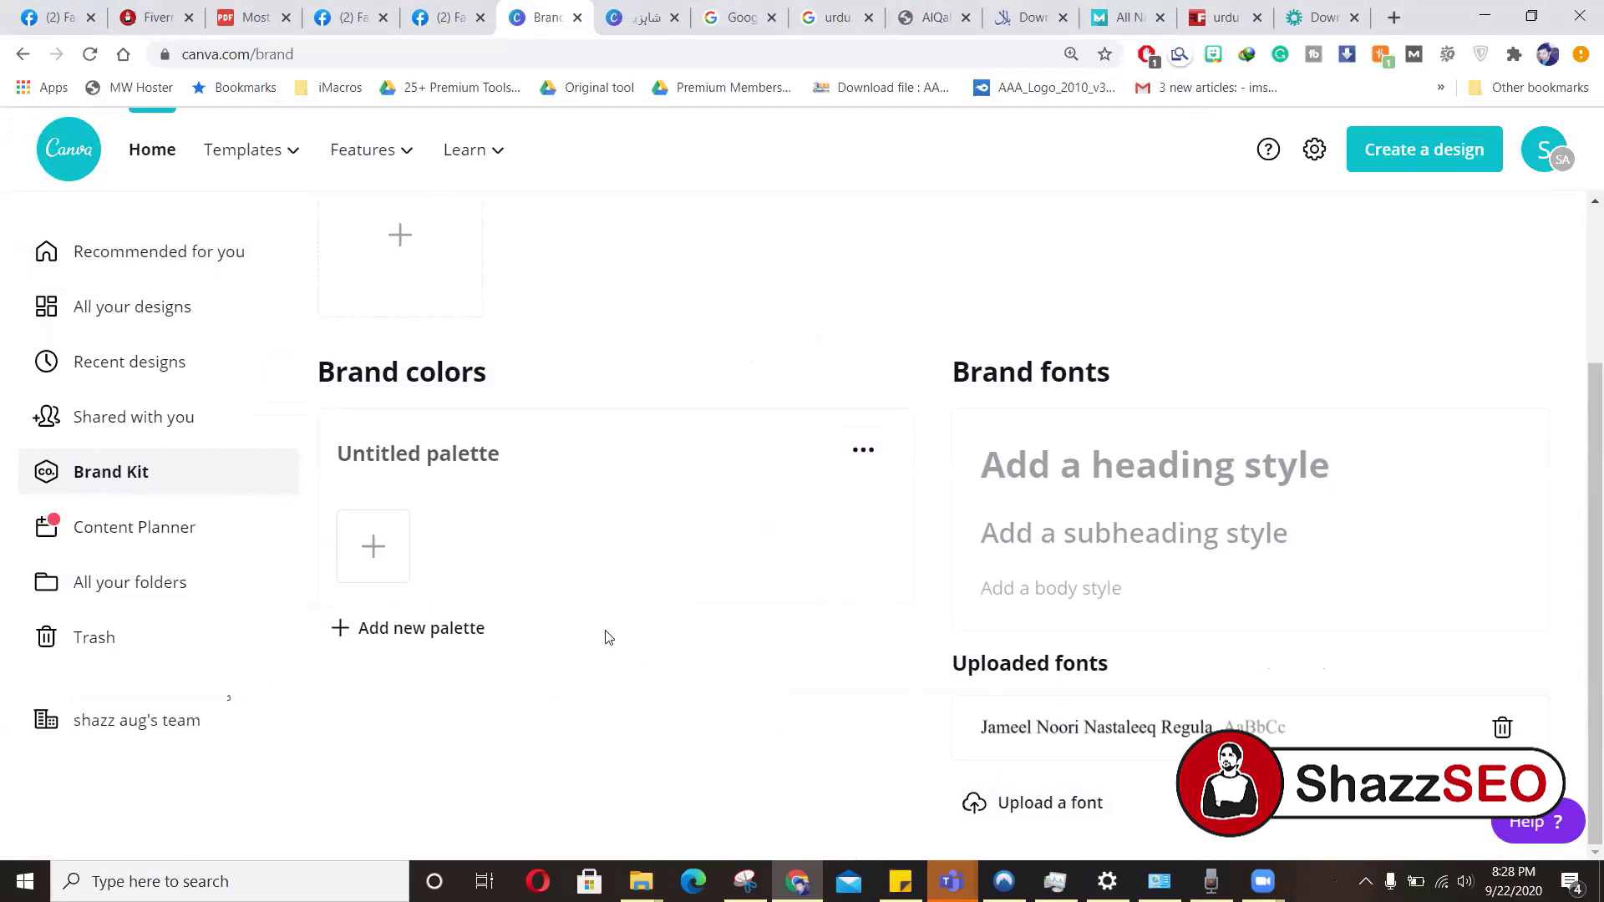
Upload AlQalam Taj Nastaleeq Regular.ttf from the extracted folder to the brand fonts, acknowledging the right to use it
{"action": "left_click", "coordinate": [1031, 814]}
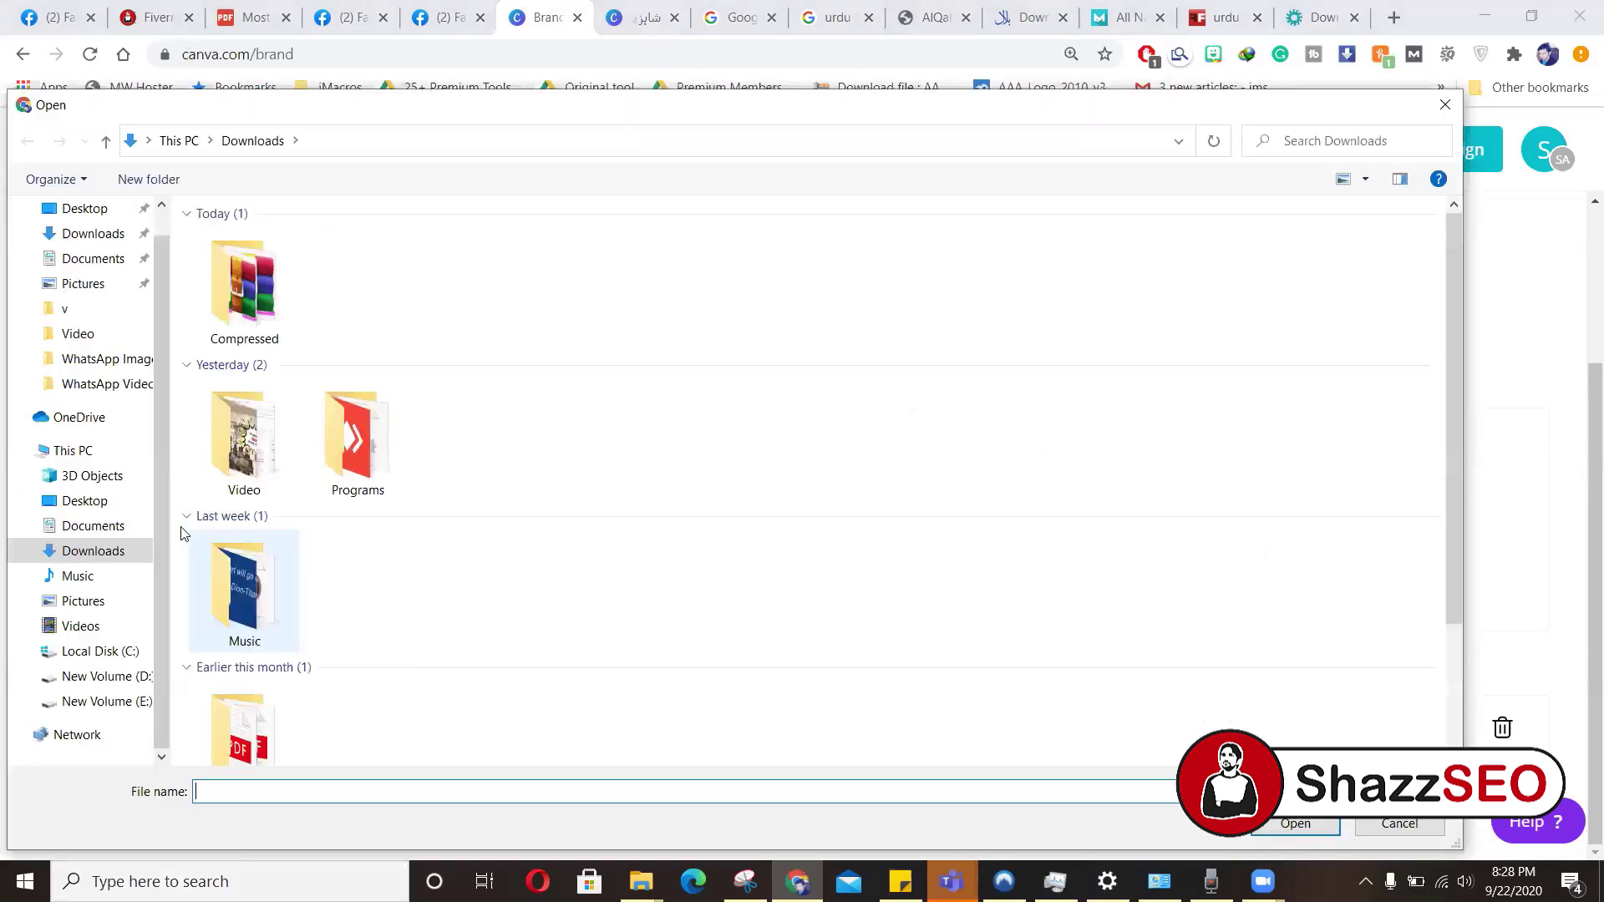
{"action": "double_click", "coordinate": [243, 280]}
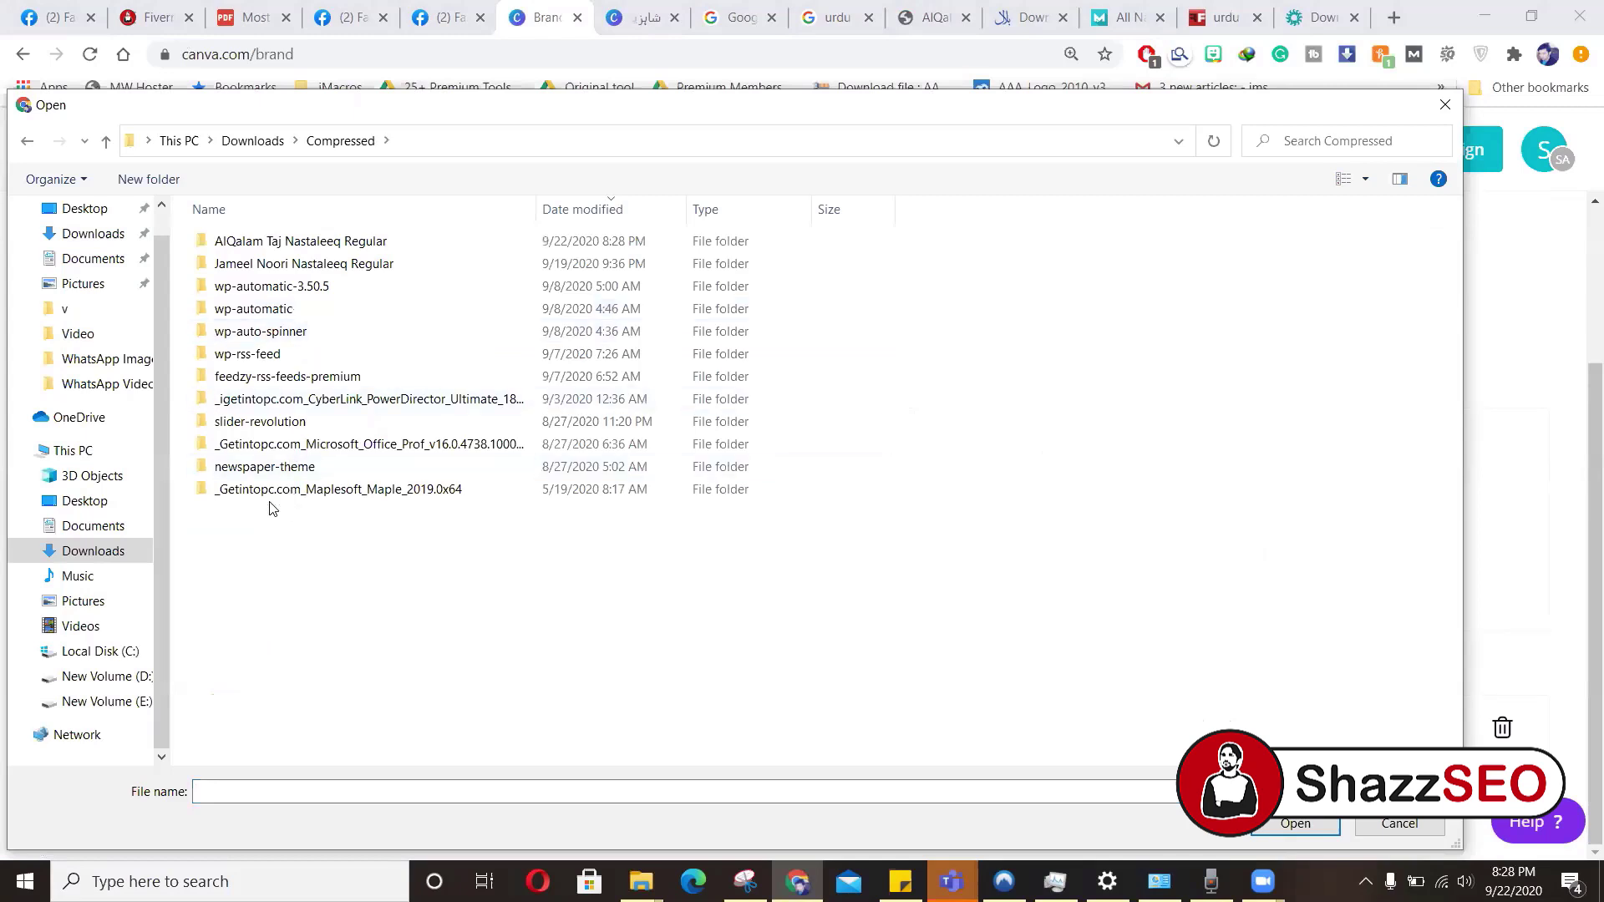
{"action": "double_click", "coordinate": [267, 244]}
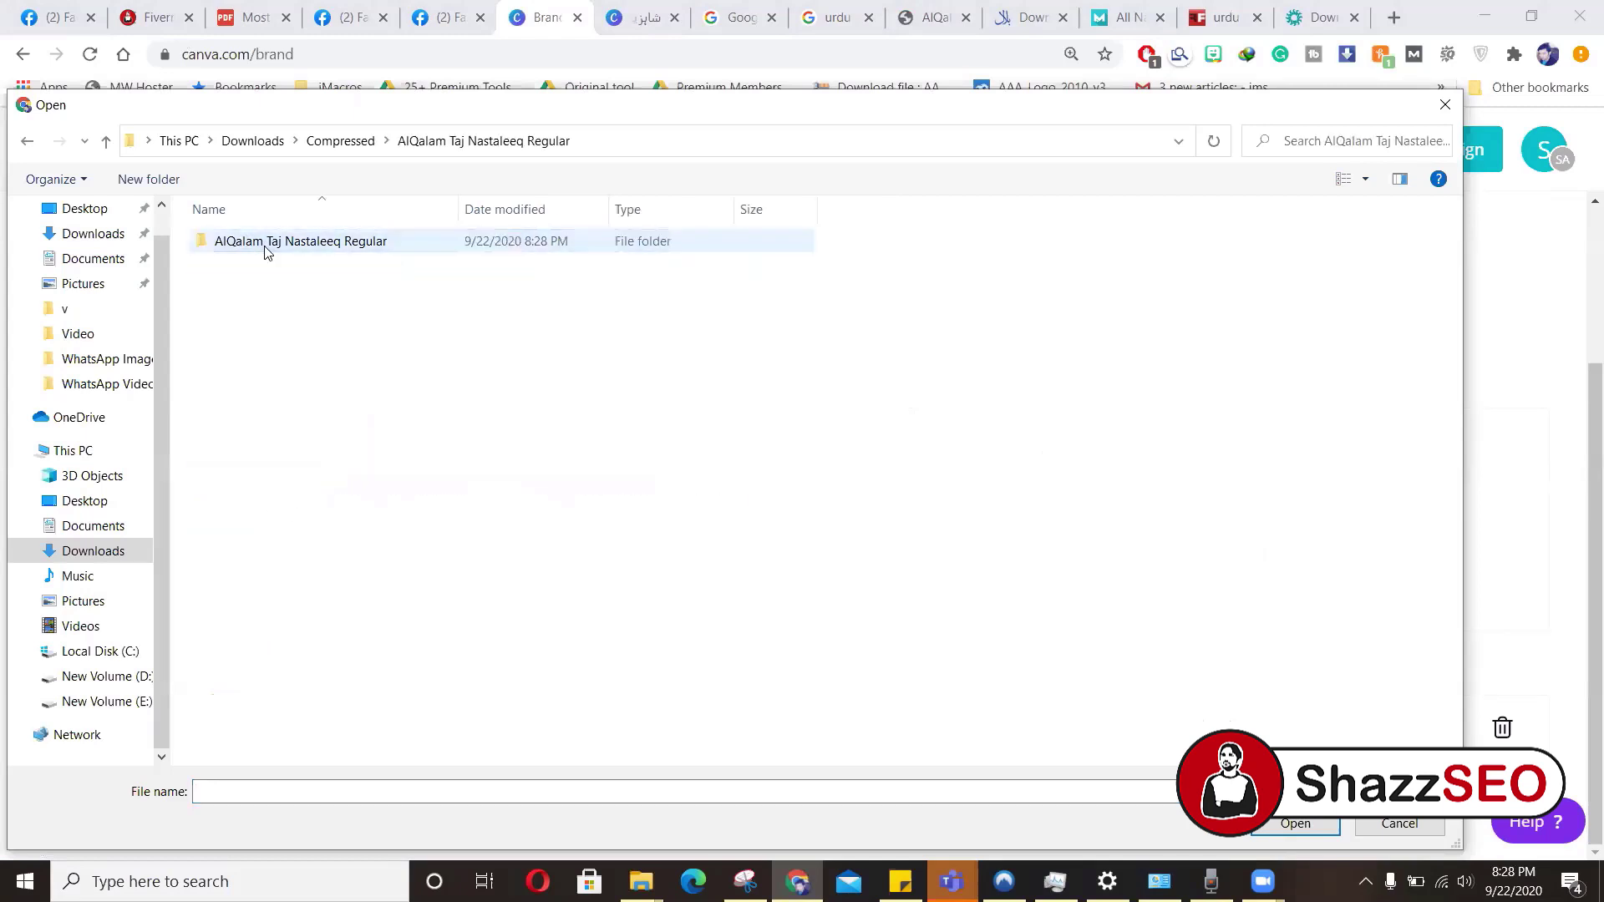
{"action": "double_click", "coordinate": [267, 244]}
{"action": "double_click", "coordinate": [267, 244]}
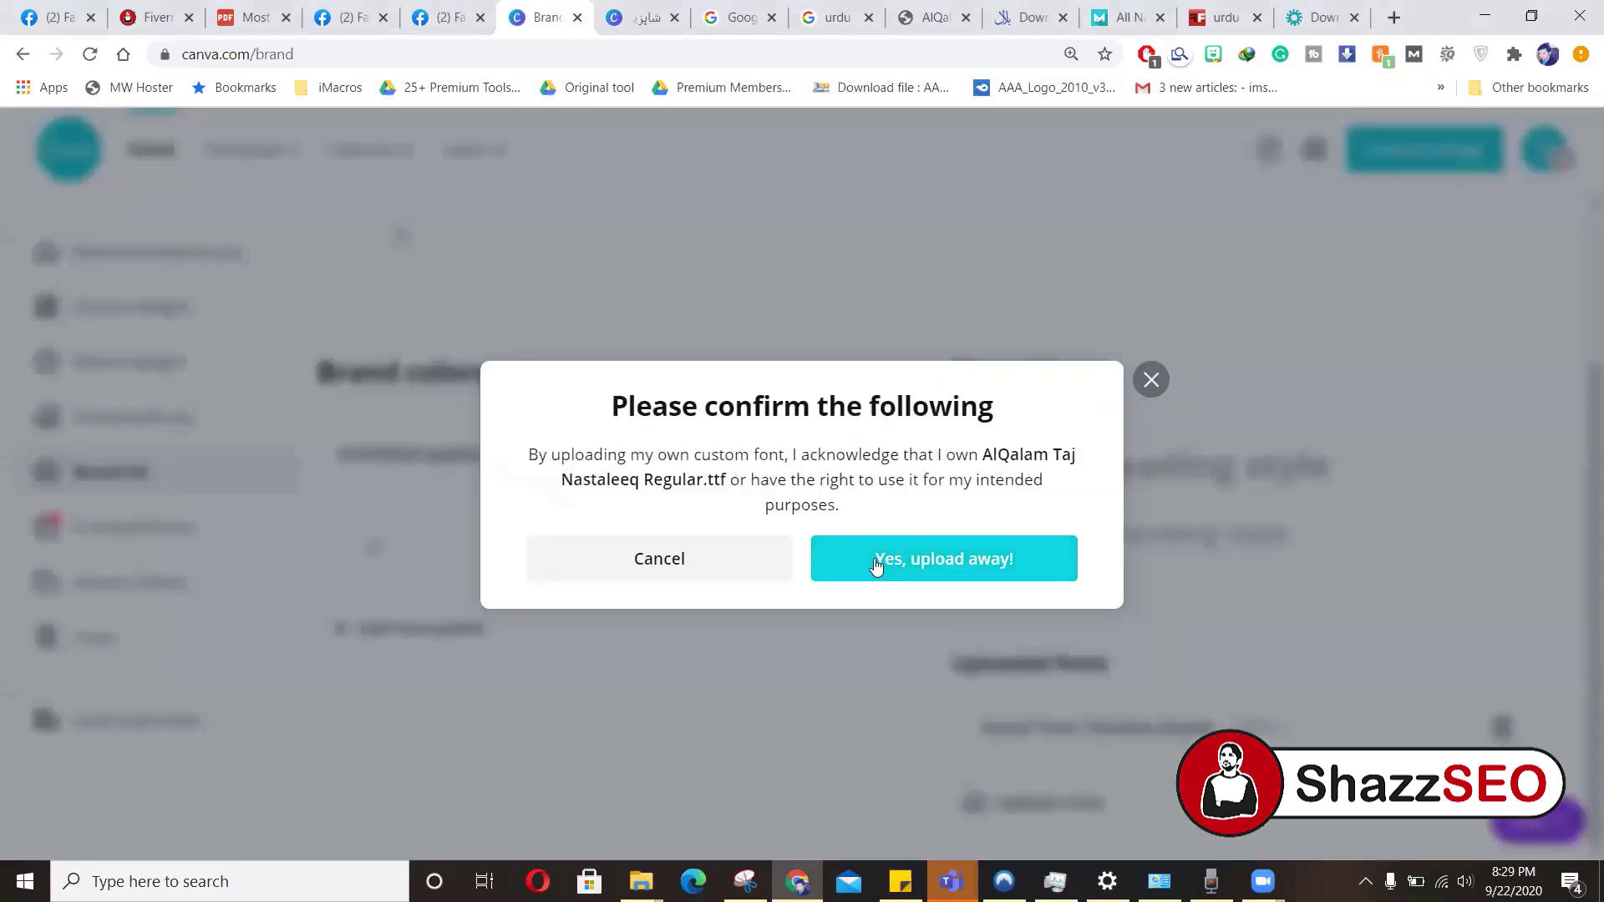
{"action": "left_click", "coordinate": [875, 566]}
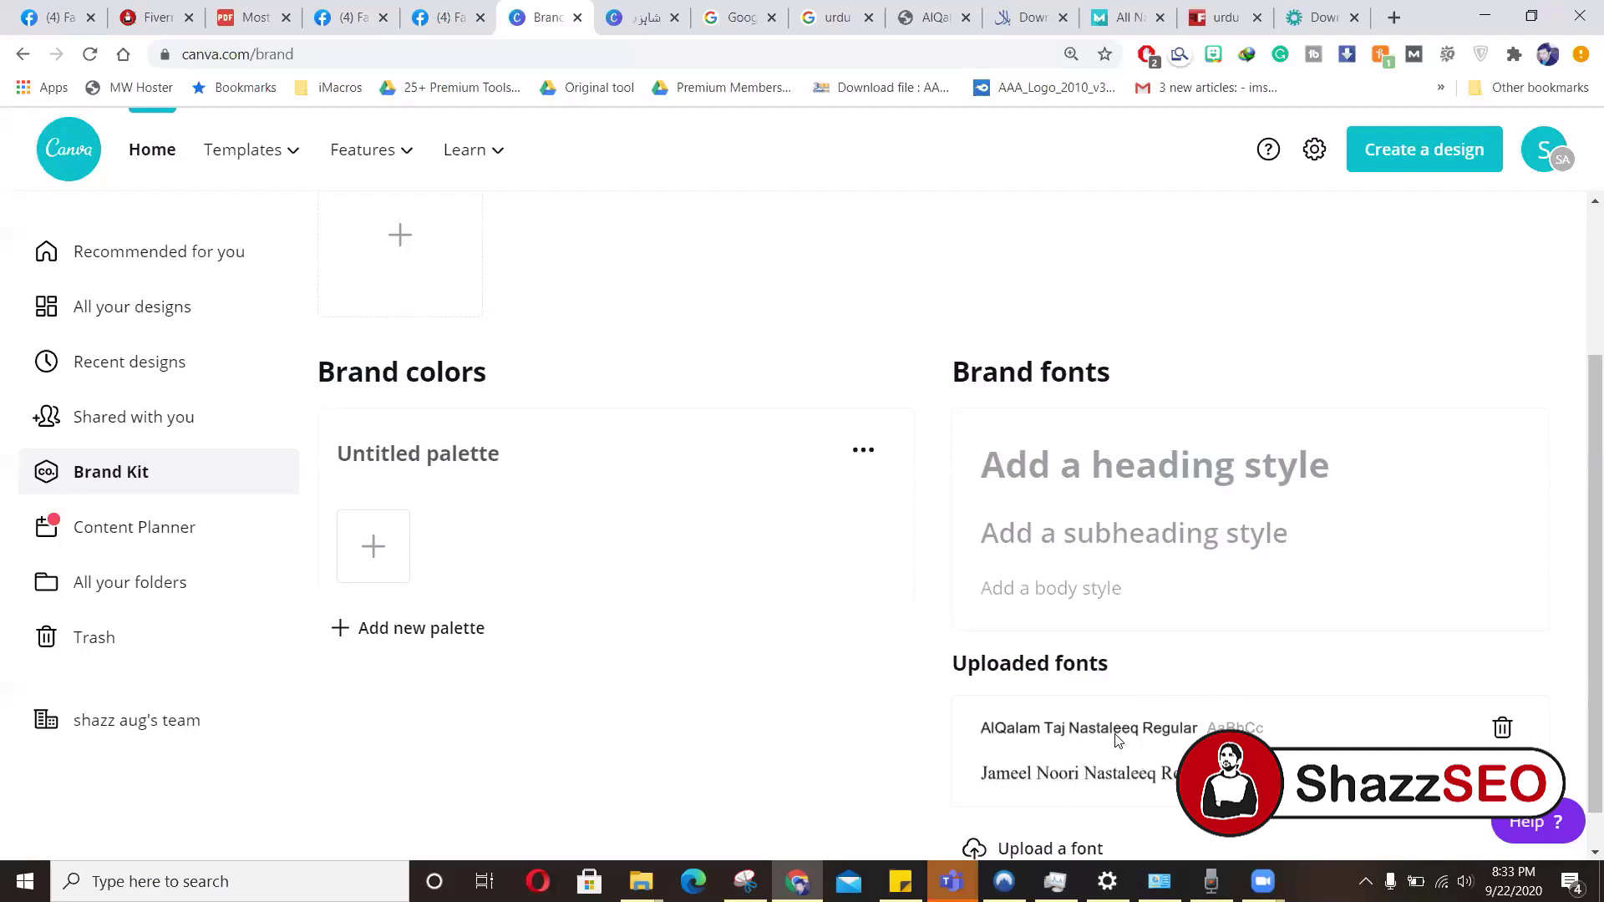
Return to the logo design, select the Urdu text and check its font list for the uploaded fonts
{"action": "left_click", "coordinate": [638, 12]}
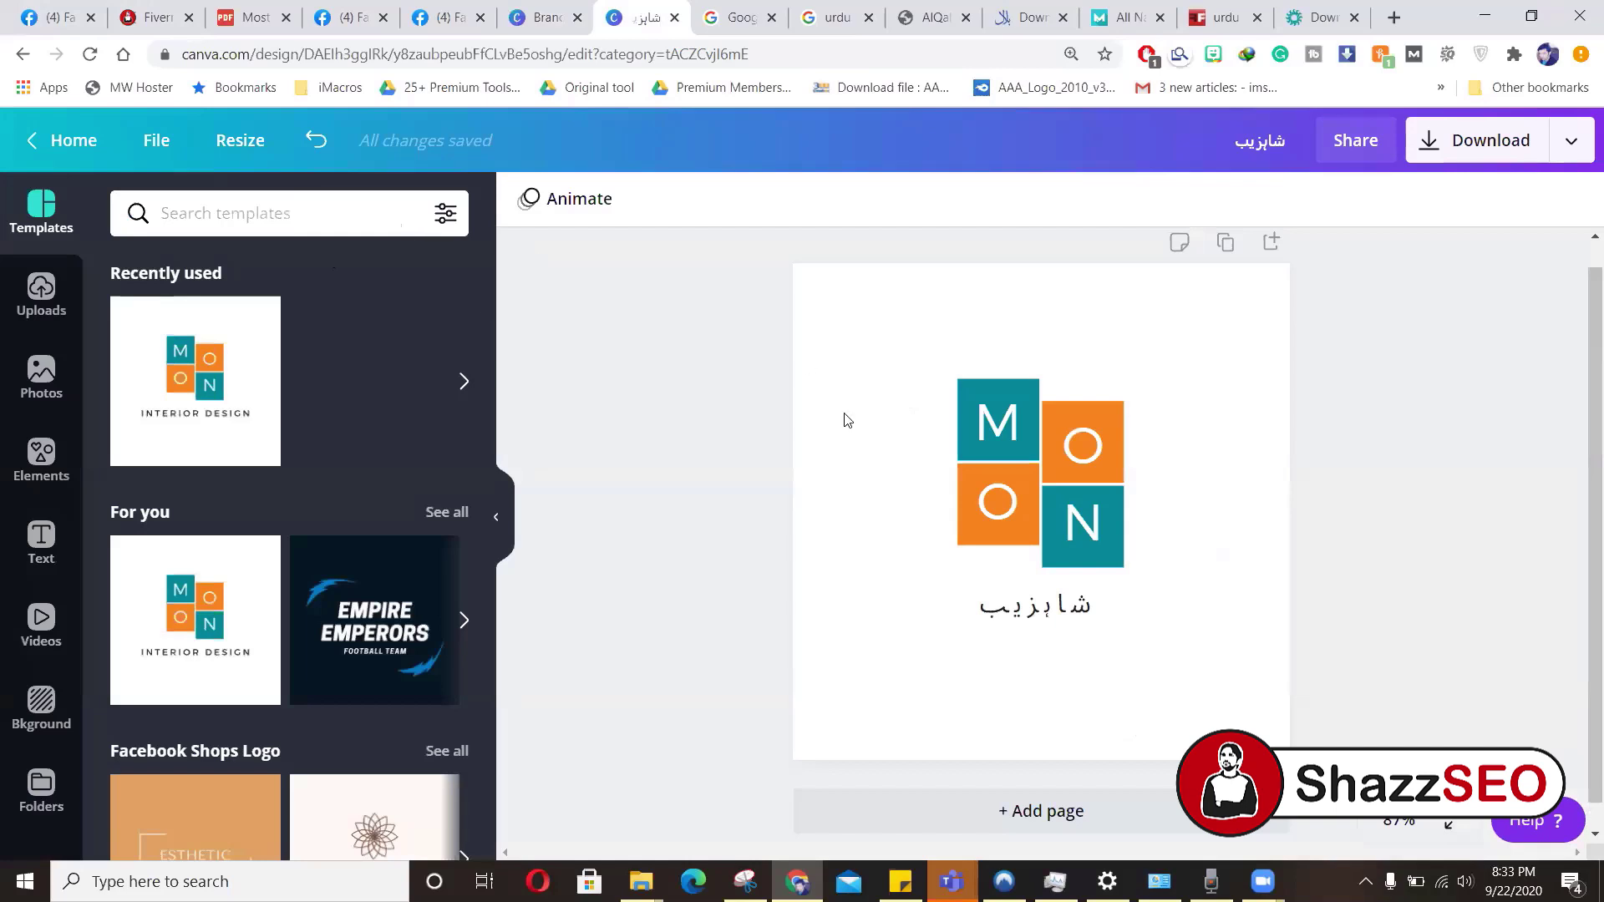
{"action": "left_click", "coordinate": [1028, 614]}
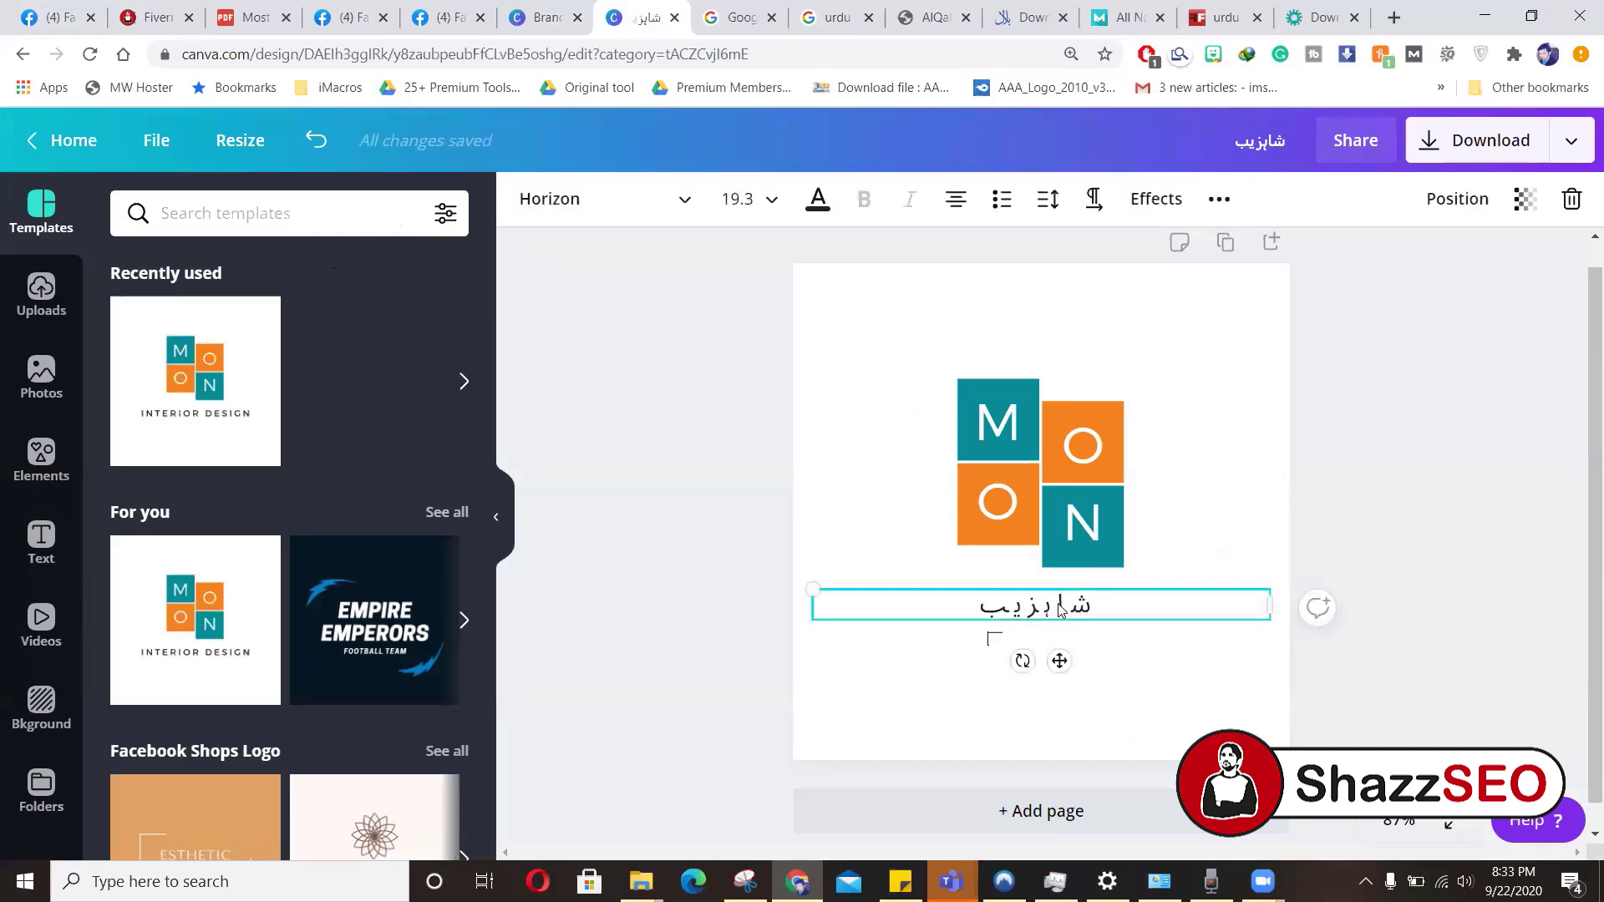
{"action": "left_click", "coordinate": [616, 214]}
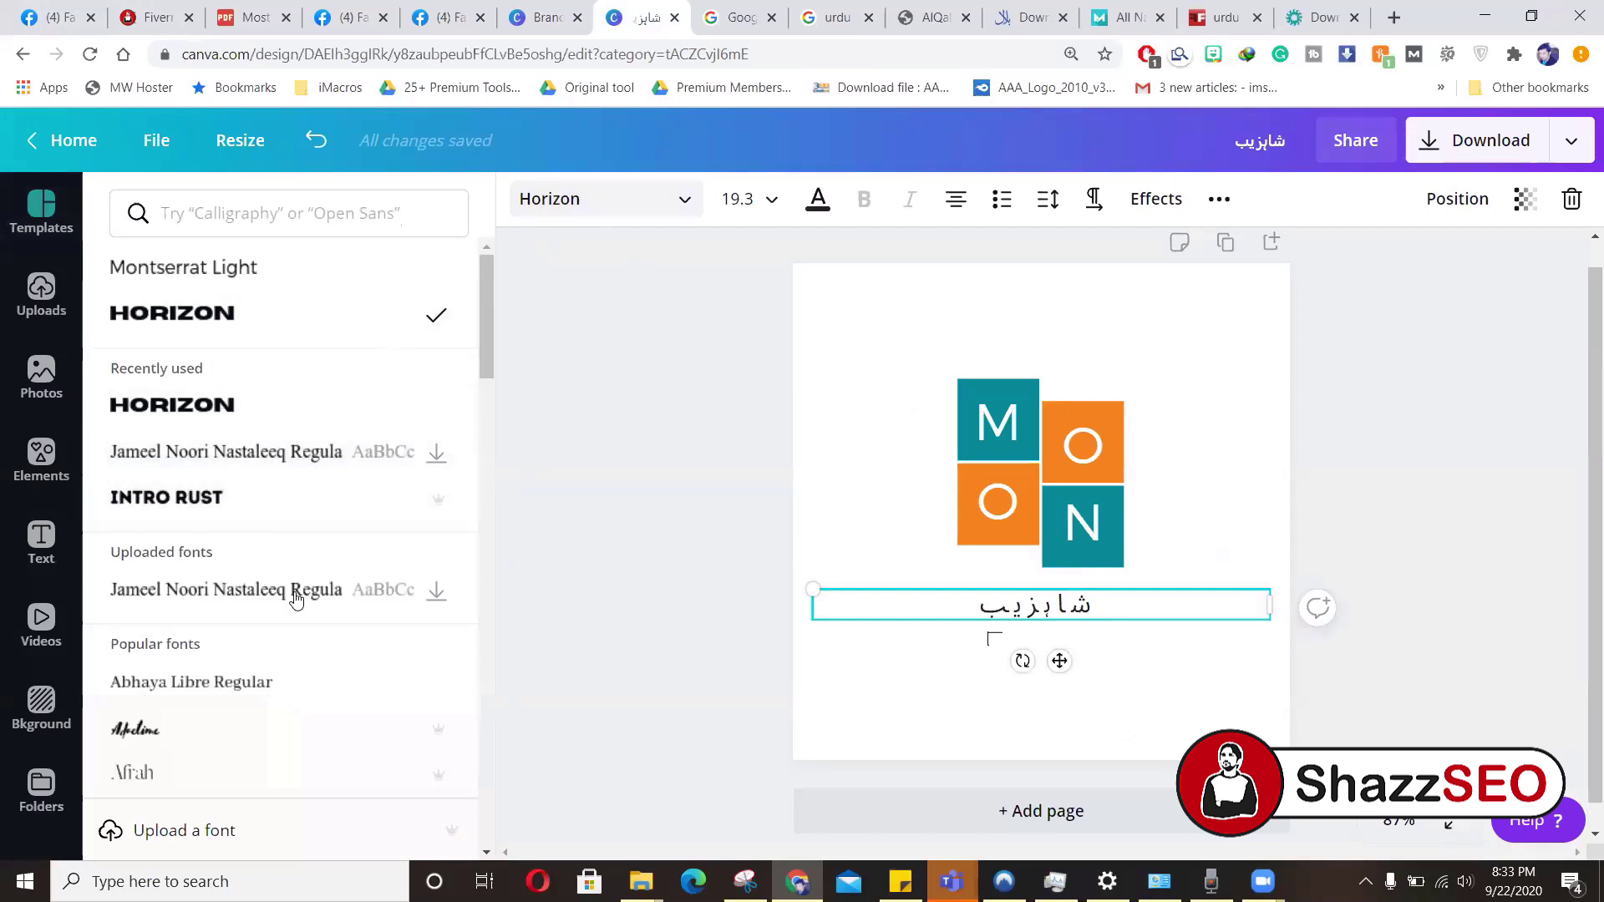
{"action": "left_click", "coordinate": [606, 365]}
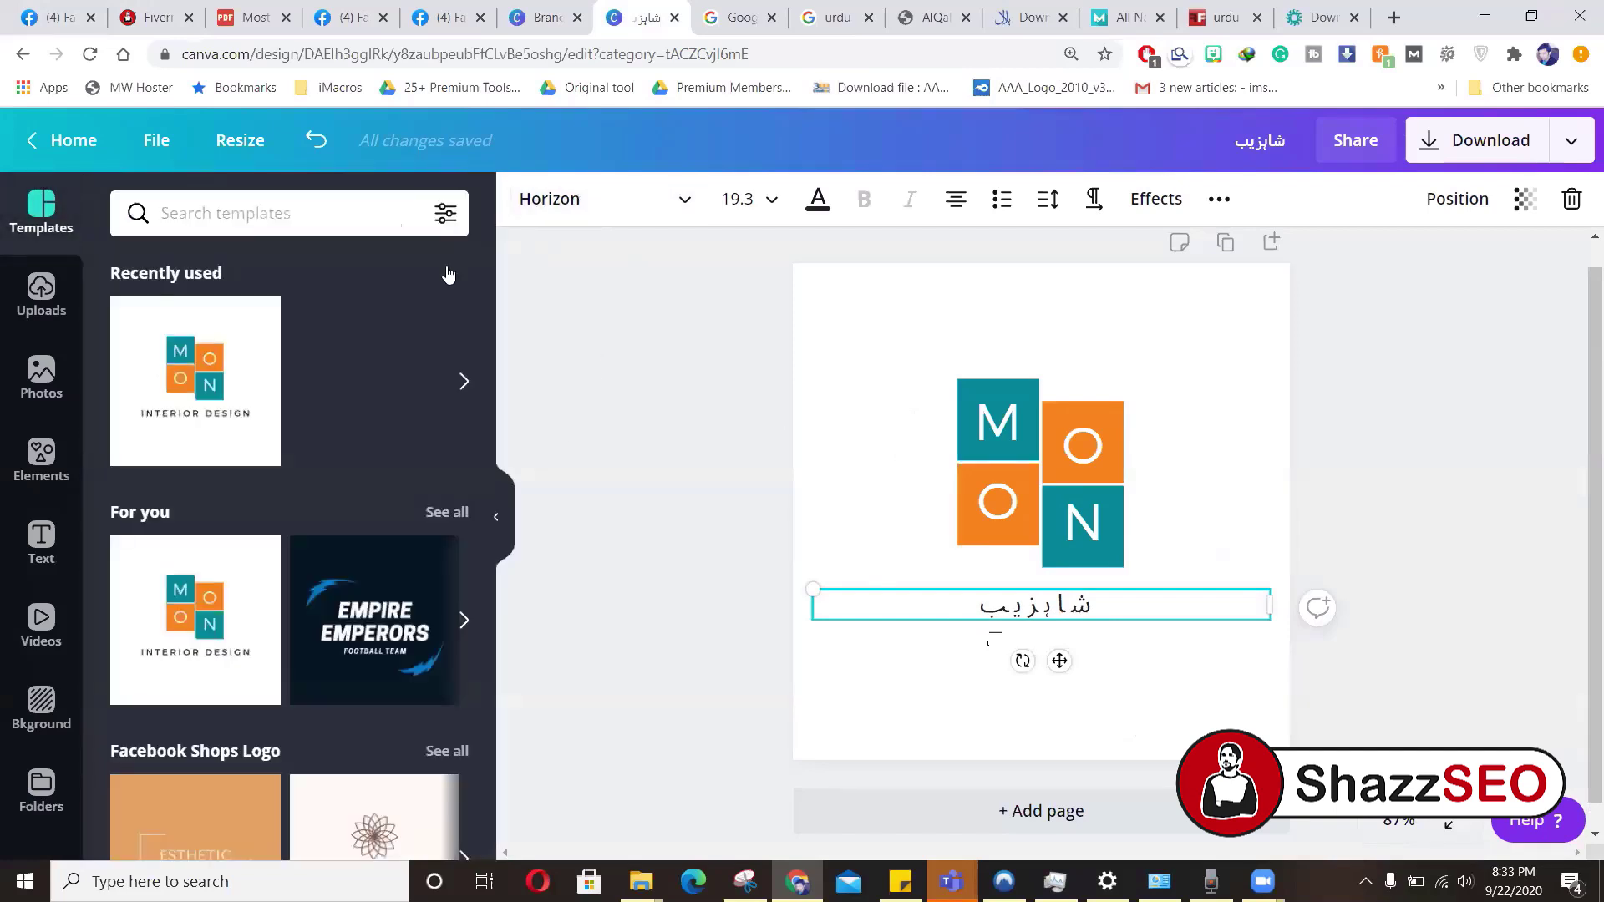
Reload the design page and apply the uploaded AlQalam Taj Nastaleeq Regular font to the Urdu text below the logo
{"action": "left_click", "coordinate": [91, 54]}
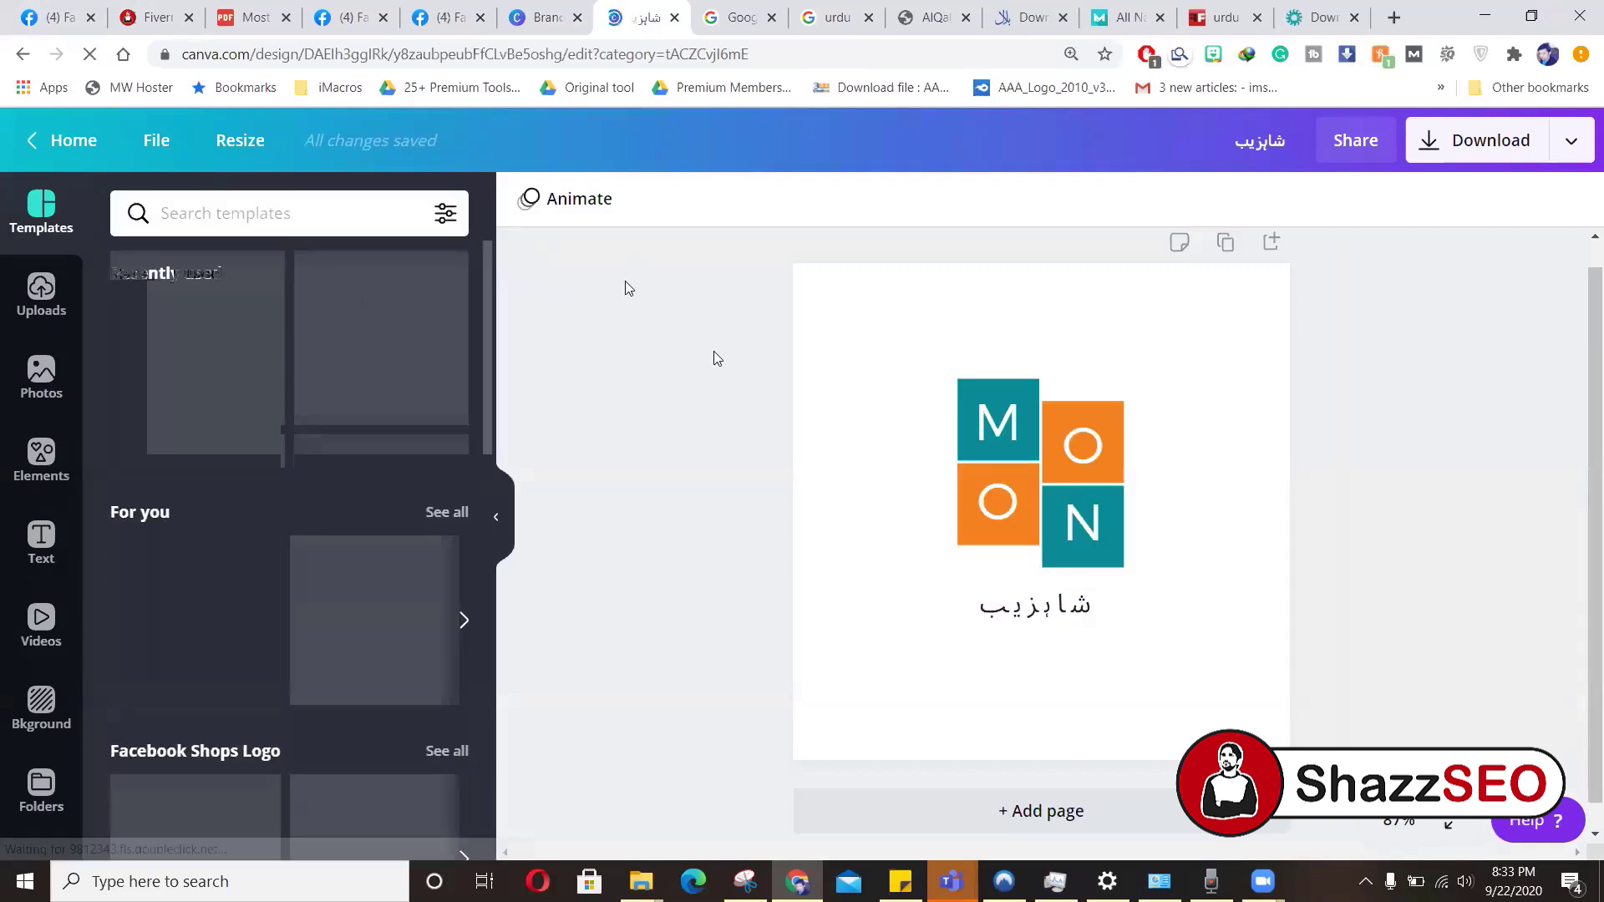
{"action": "left_click", "coordinate": [1017, 606]}
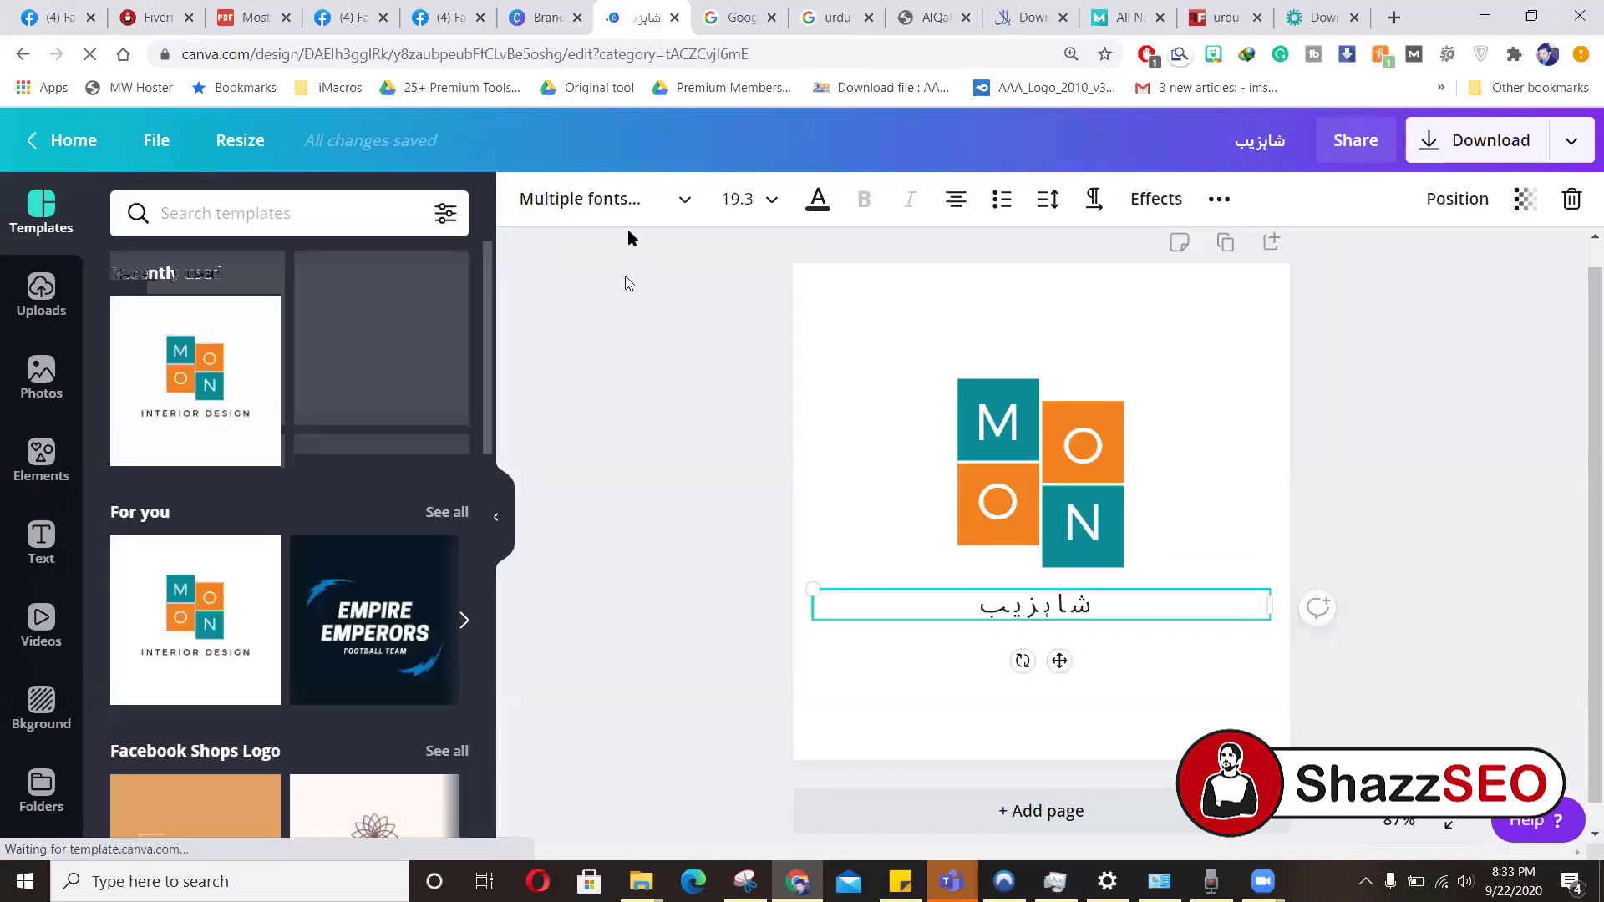
{"action": "left_click", "coordinate": [605, 198]}
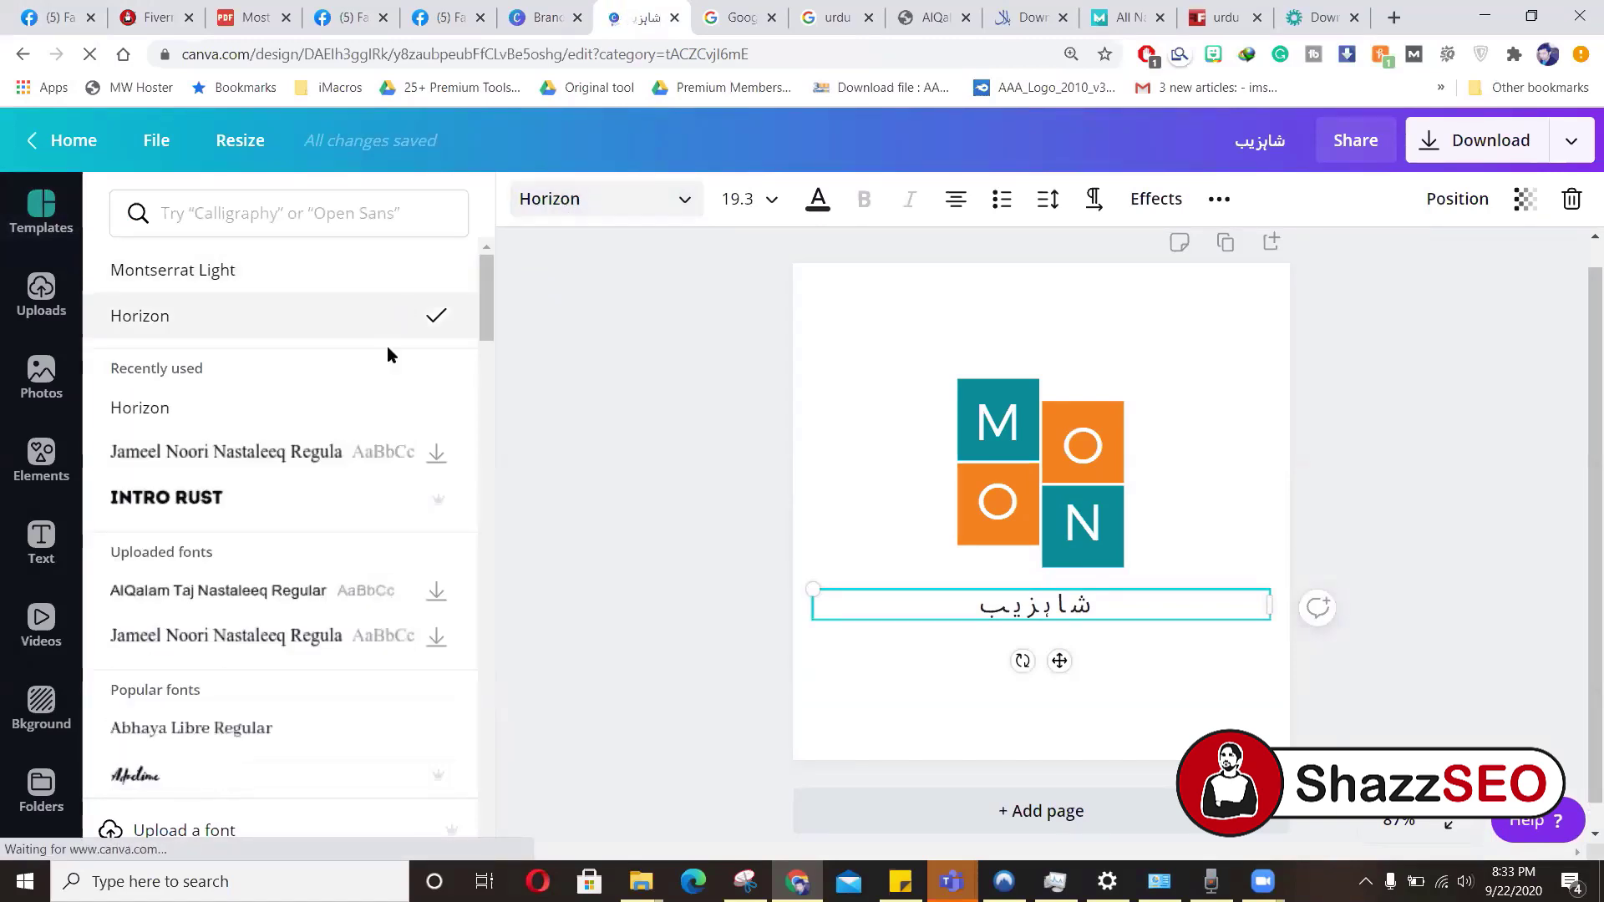
{"action": "left_click", "coordinate": [195, 598]}
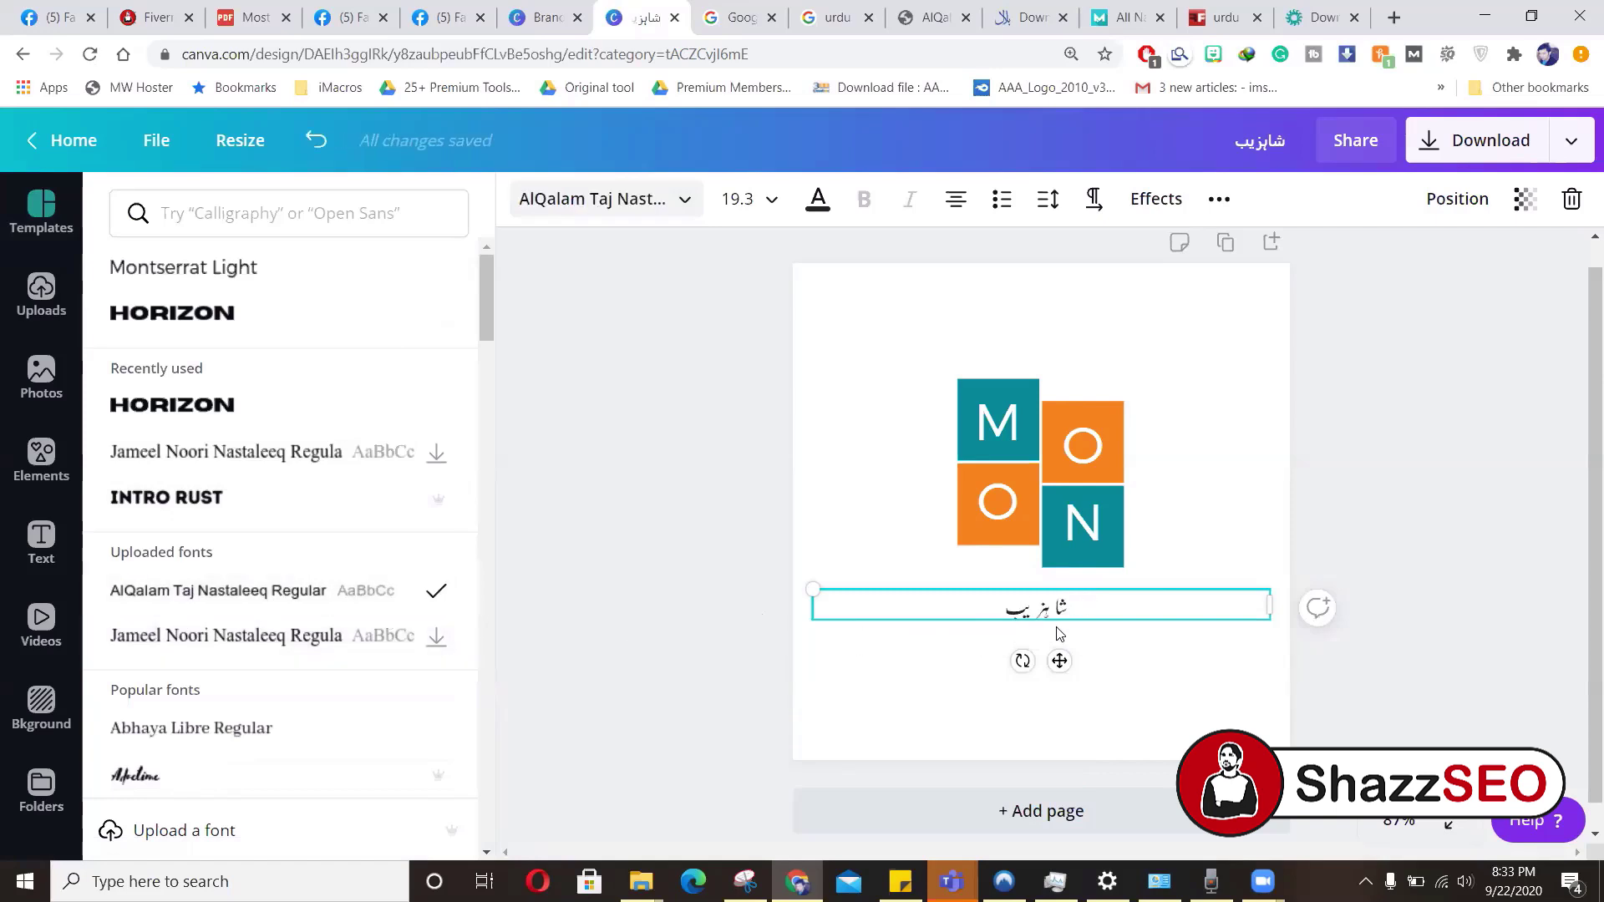
Select all of the Urdu text, set its font size to 80 and deselect the text box
{"action": "left_click", "coordinate": [1081, 606]}
{"action": "left_click_drag", "start_coordinate": [1082, 607], "coordinate": [910, 578]}
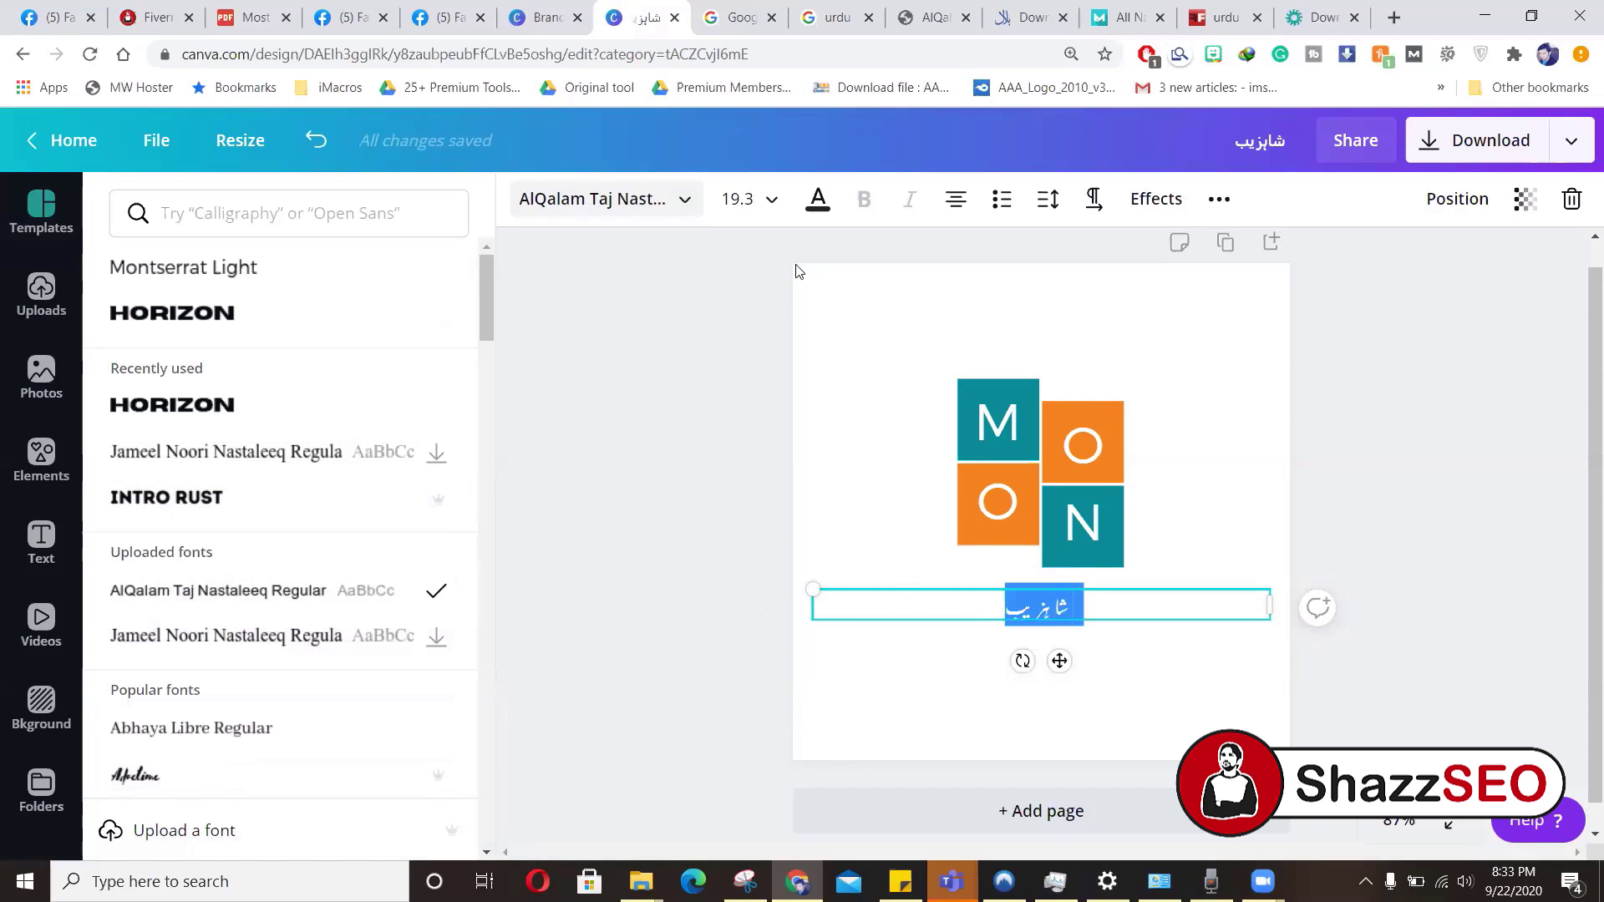
{"action": "left_click", "coordinate": [740, 201]}
{"action": "scroll", "coordinate": [756, 501], "scroll_direction": "down", "scroll_amount": 5}
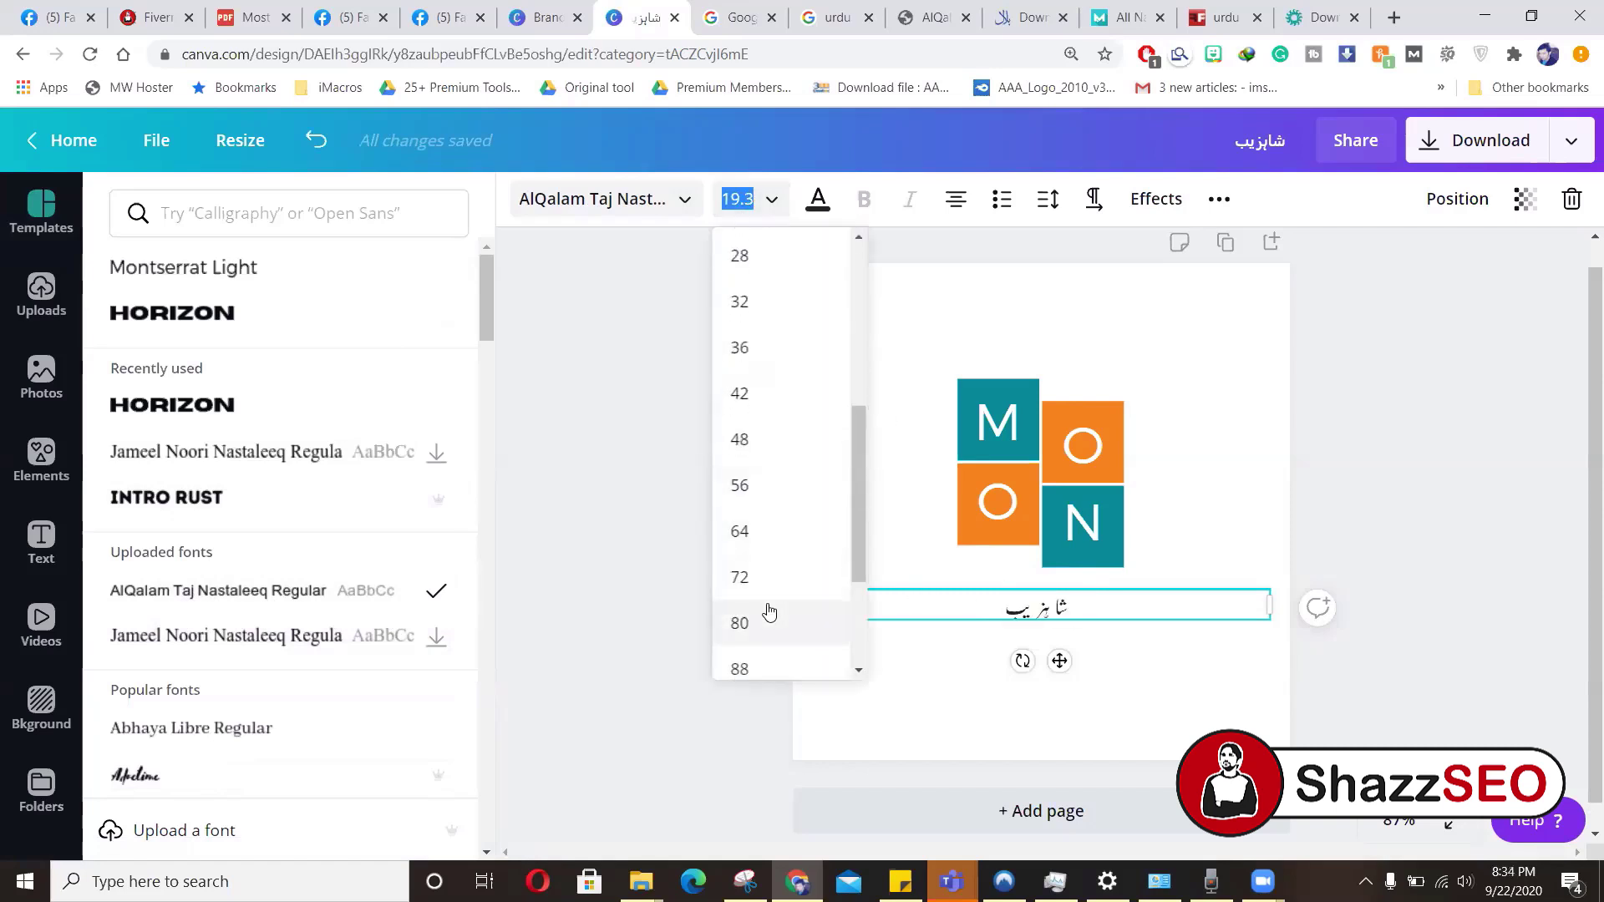
{"action": "left_click", "coordinate": [740, 623]}
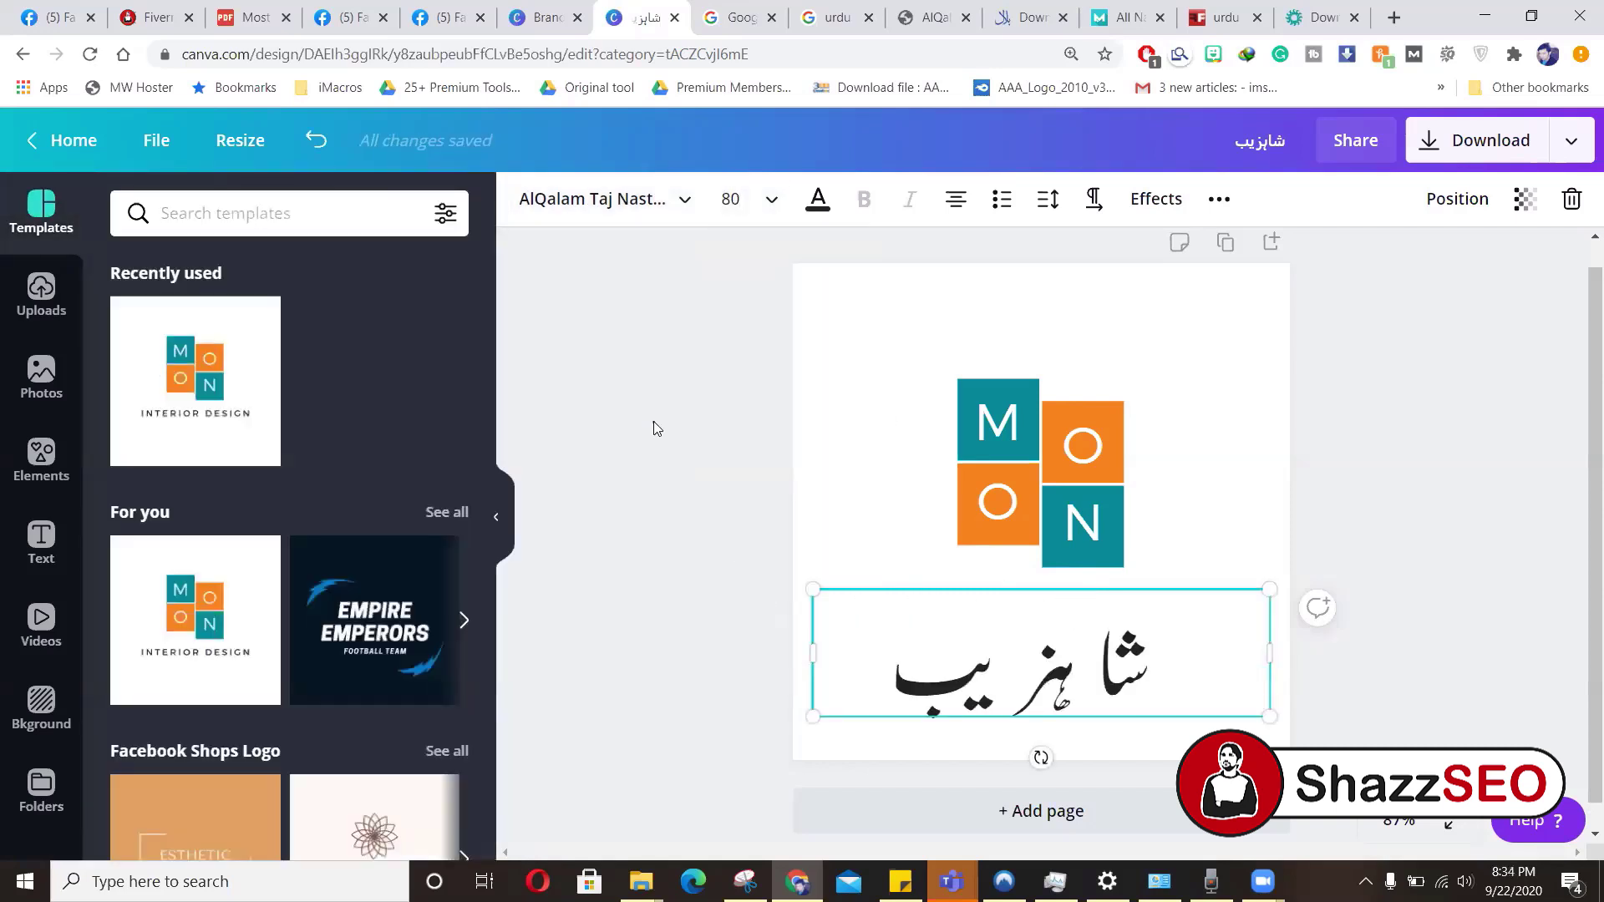
{"action": "left_click", "coordinate": [656, 429]}
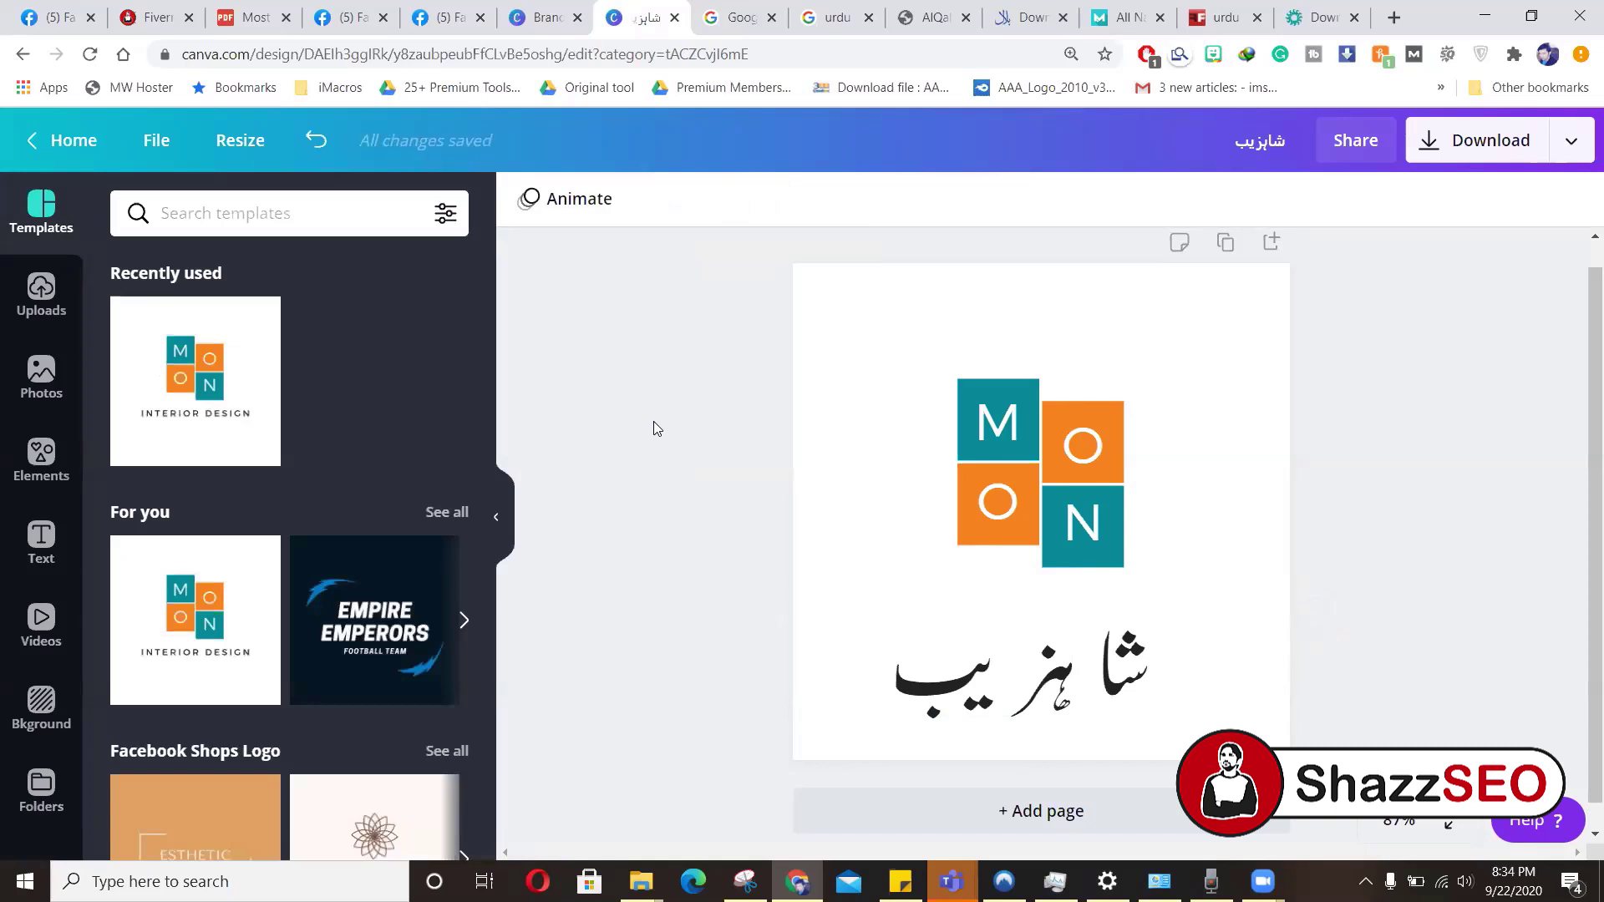